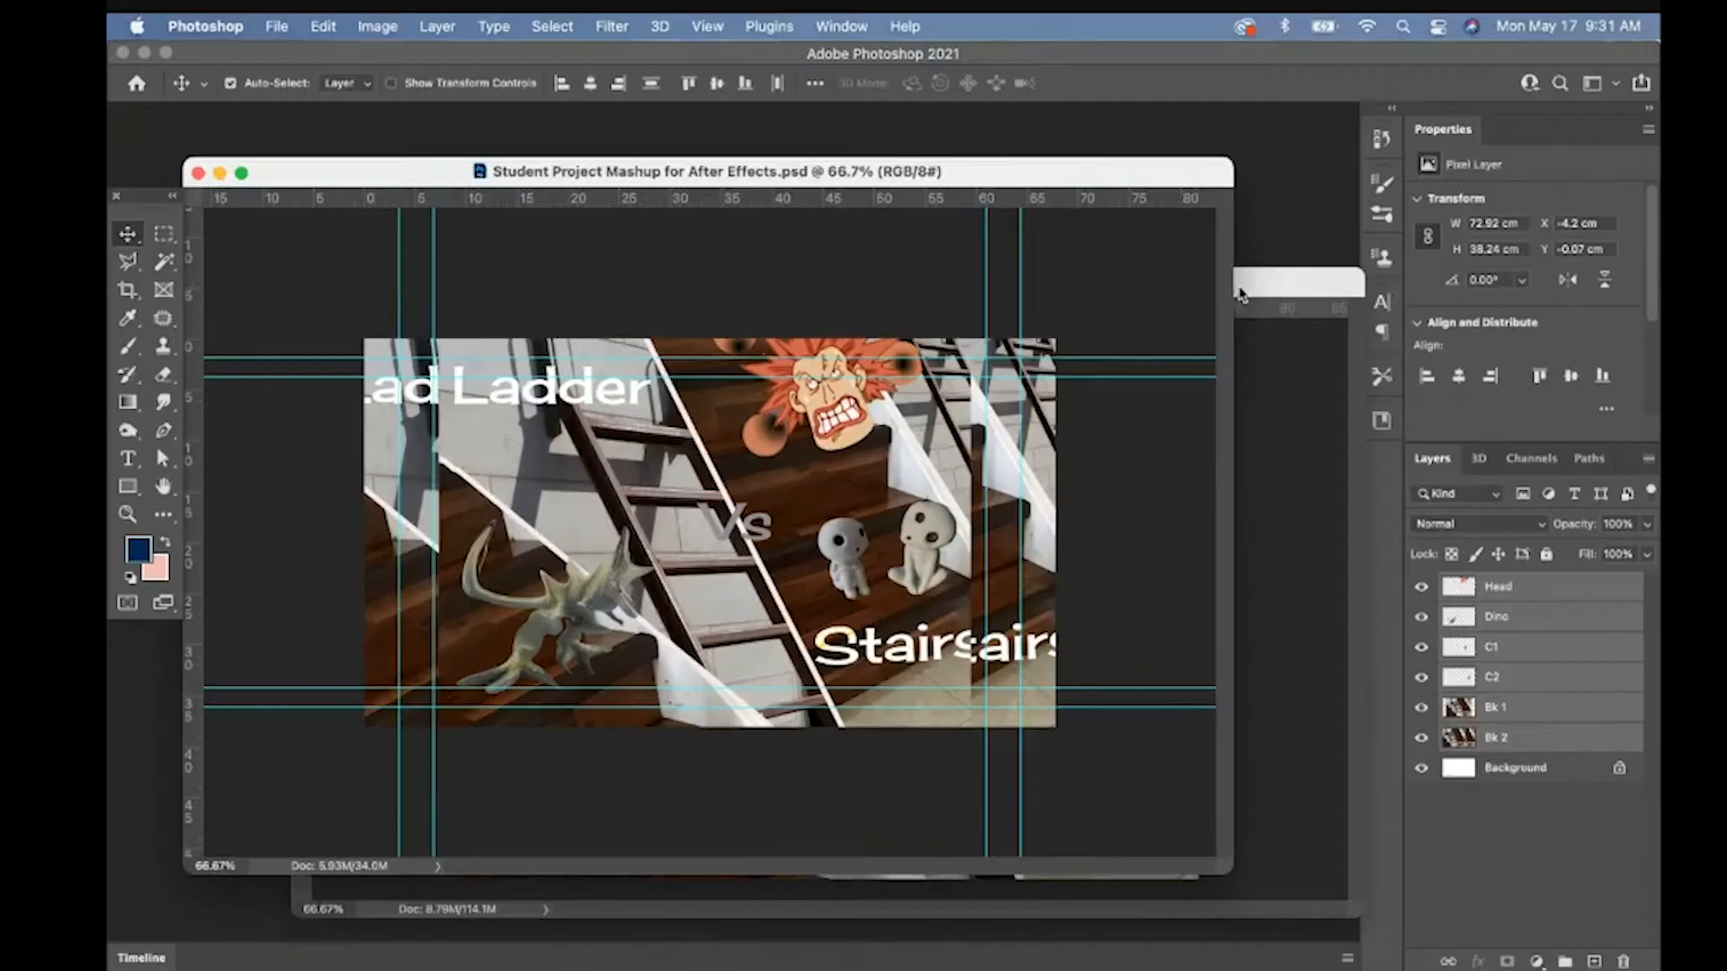
# - Create a blank document from the HDTV 1080p film and video preset, 1920 x 1080 px at 72 ppi
pyautogui.click(1239, 294)
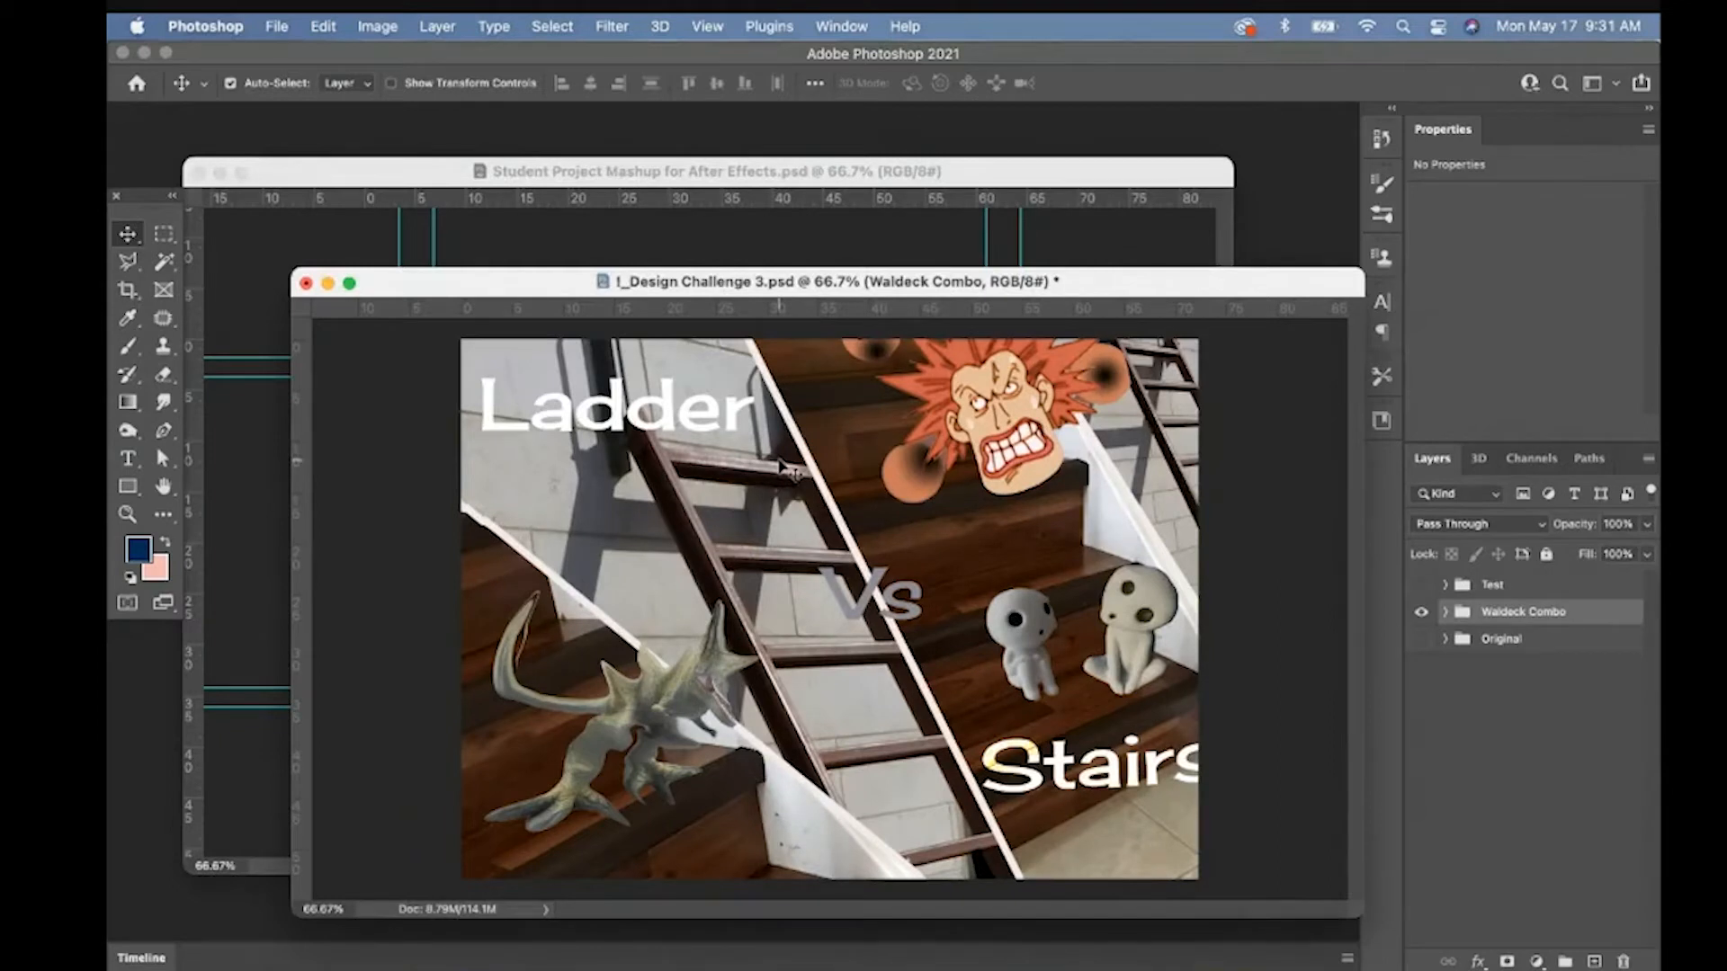
pyautogui.click(278, 27)
pyautogui.click(929, 471)
pyautogui.click(276, 26)
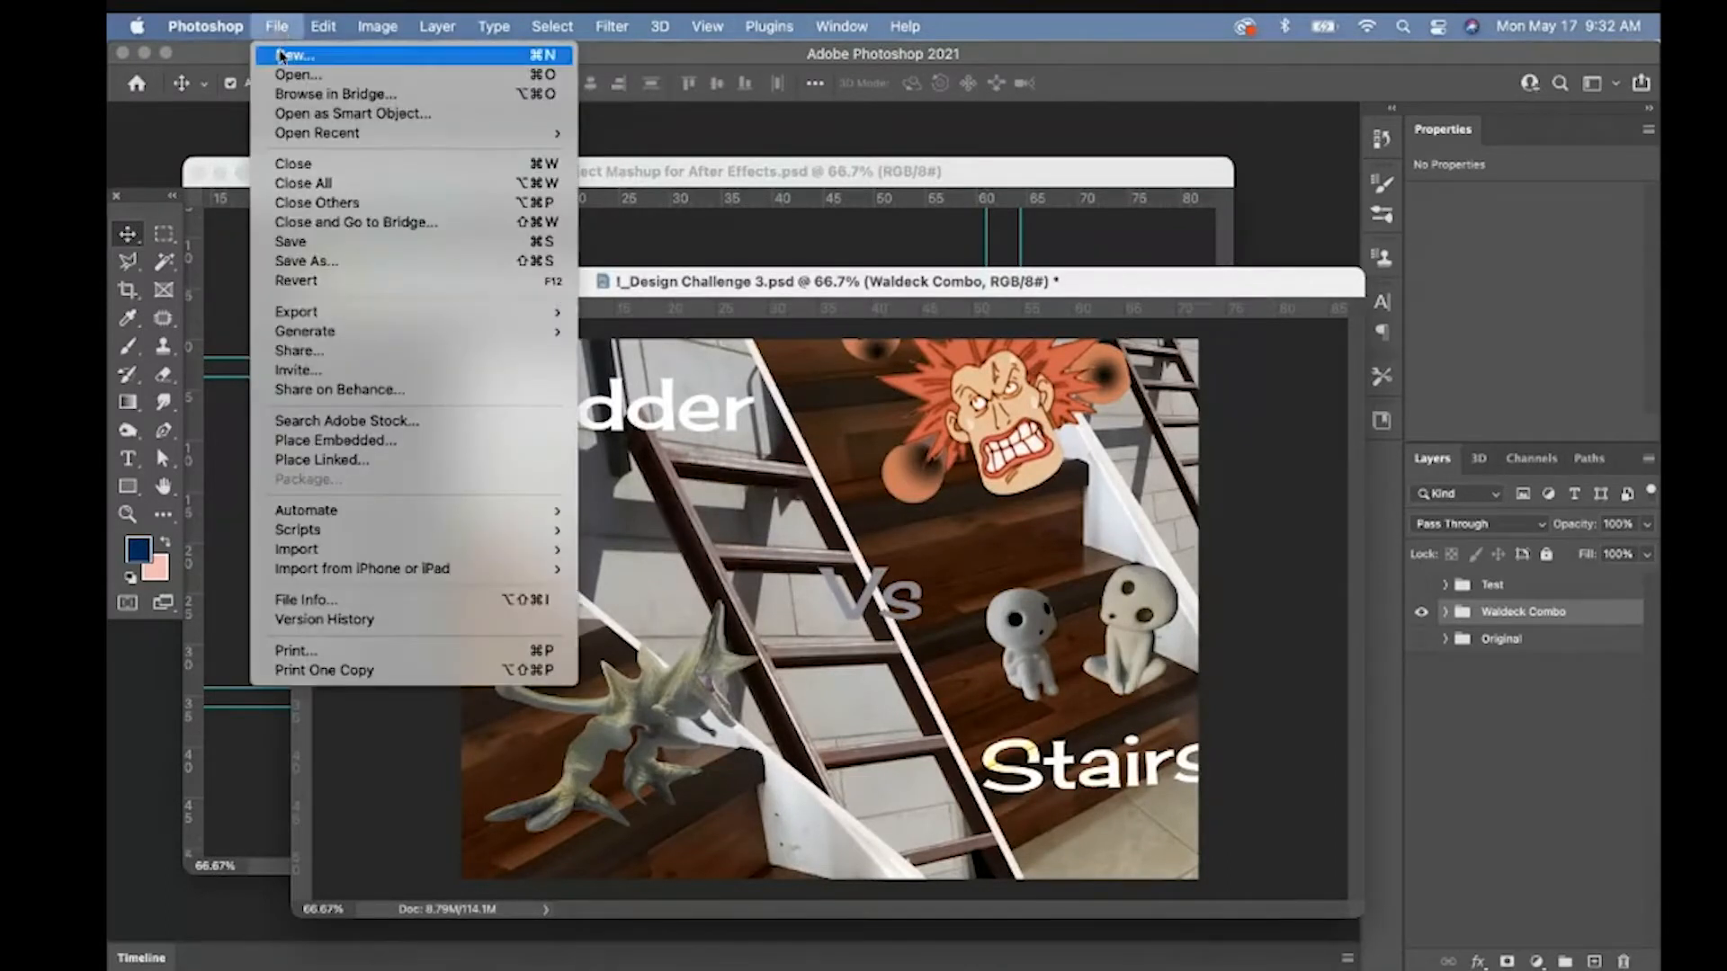
pyautogui.click(288, 54)
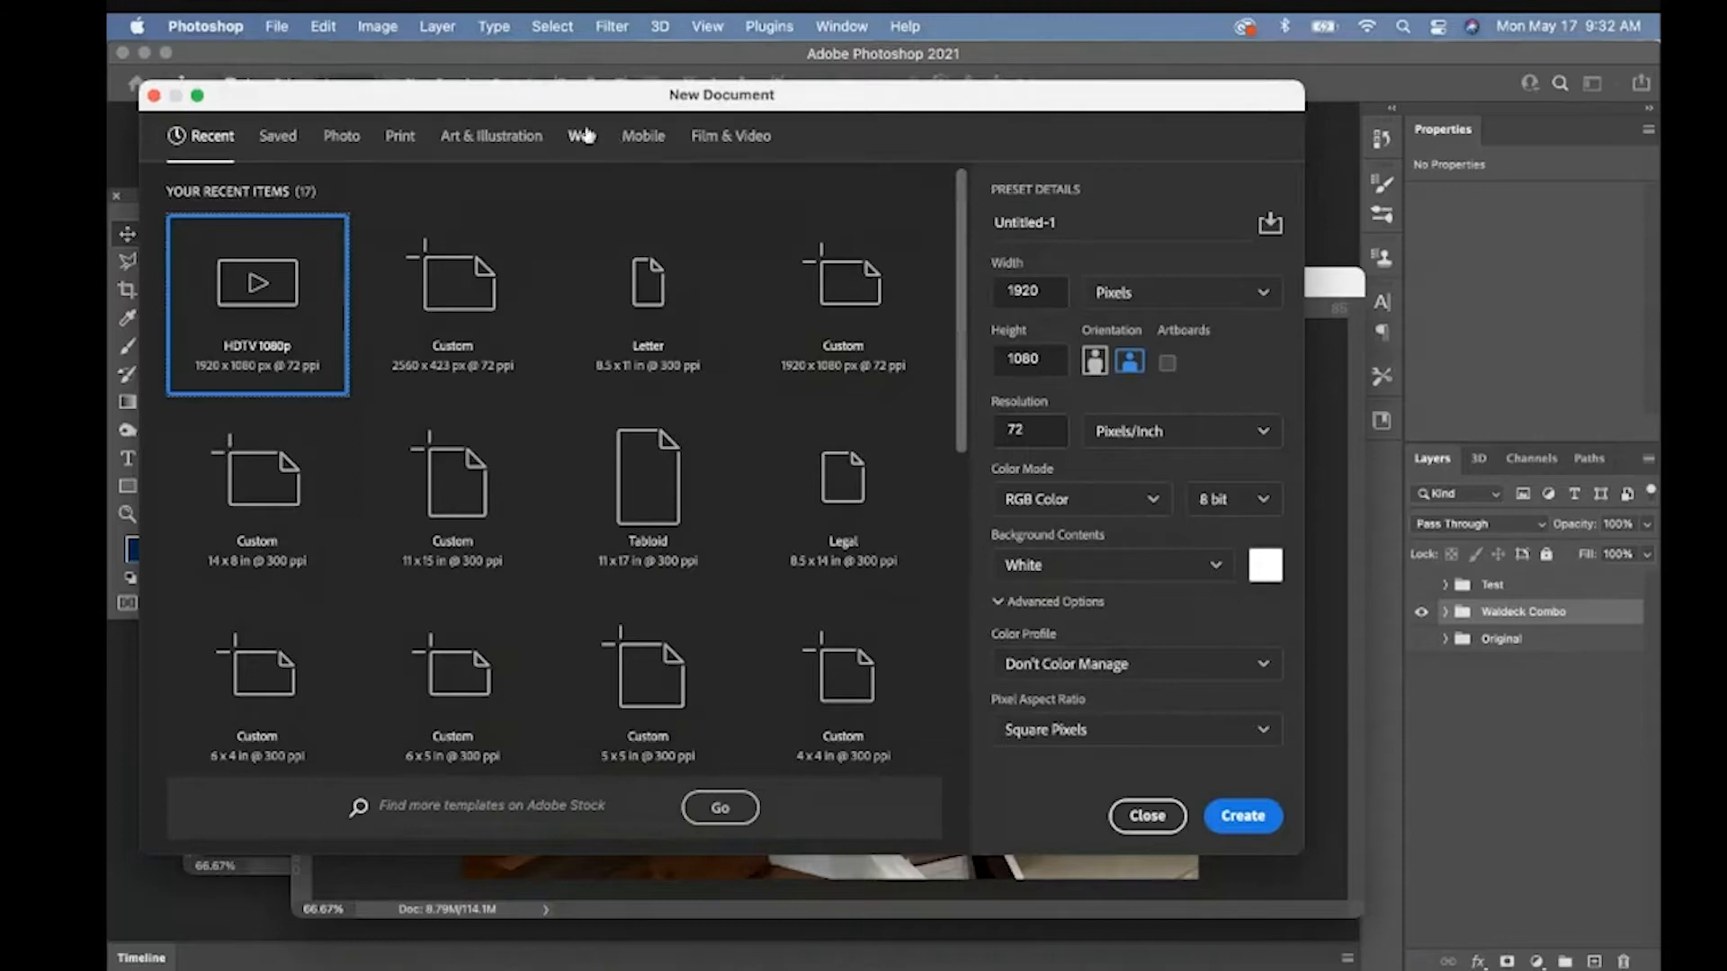
pyautogui.click(737, 140)
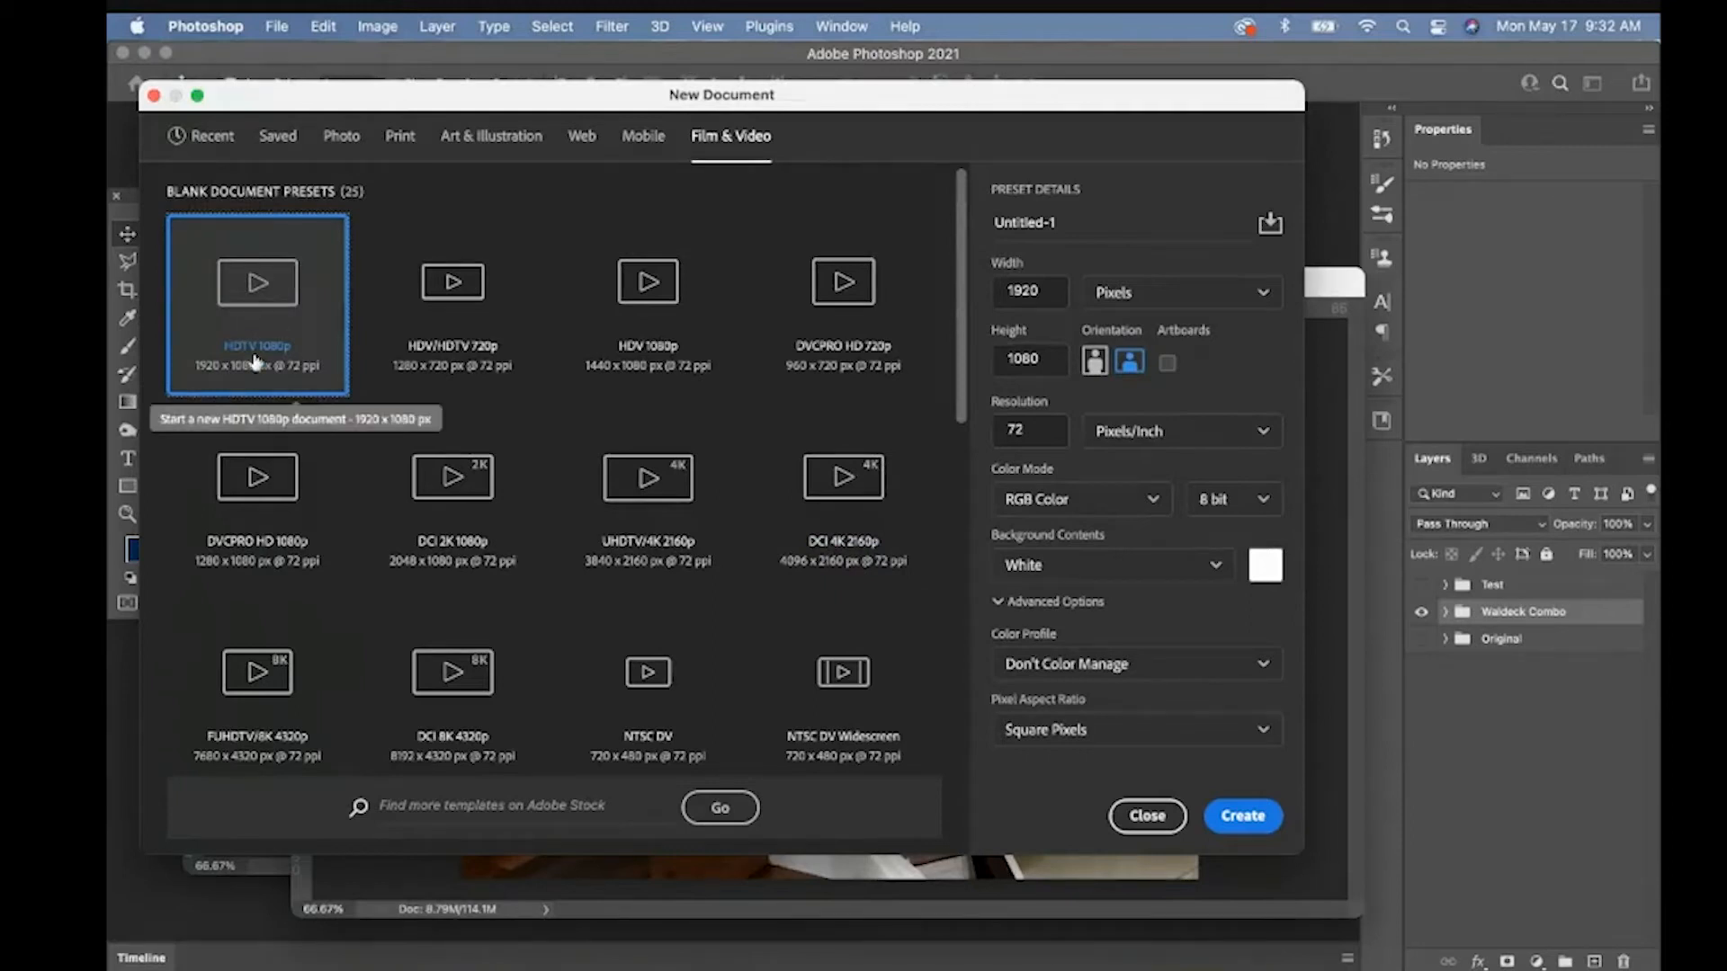
pyautogui.click(1244, 814)
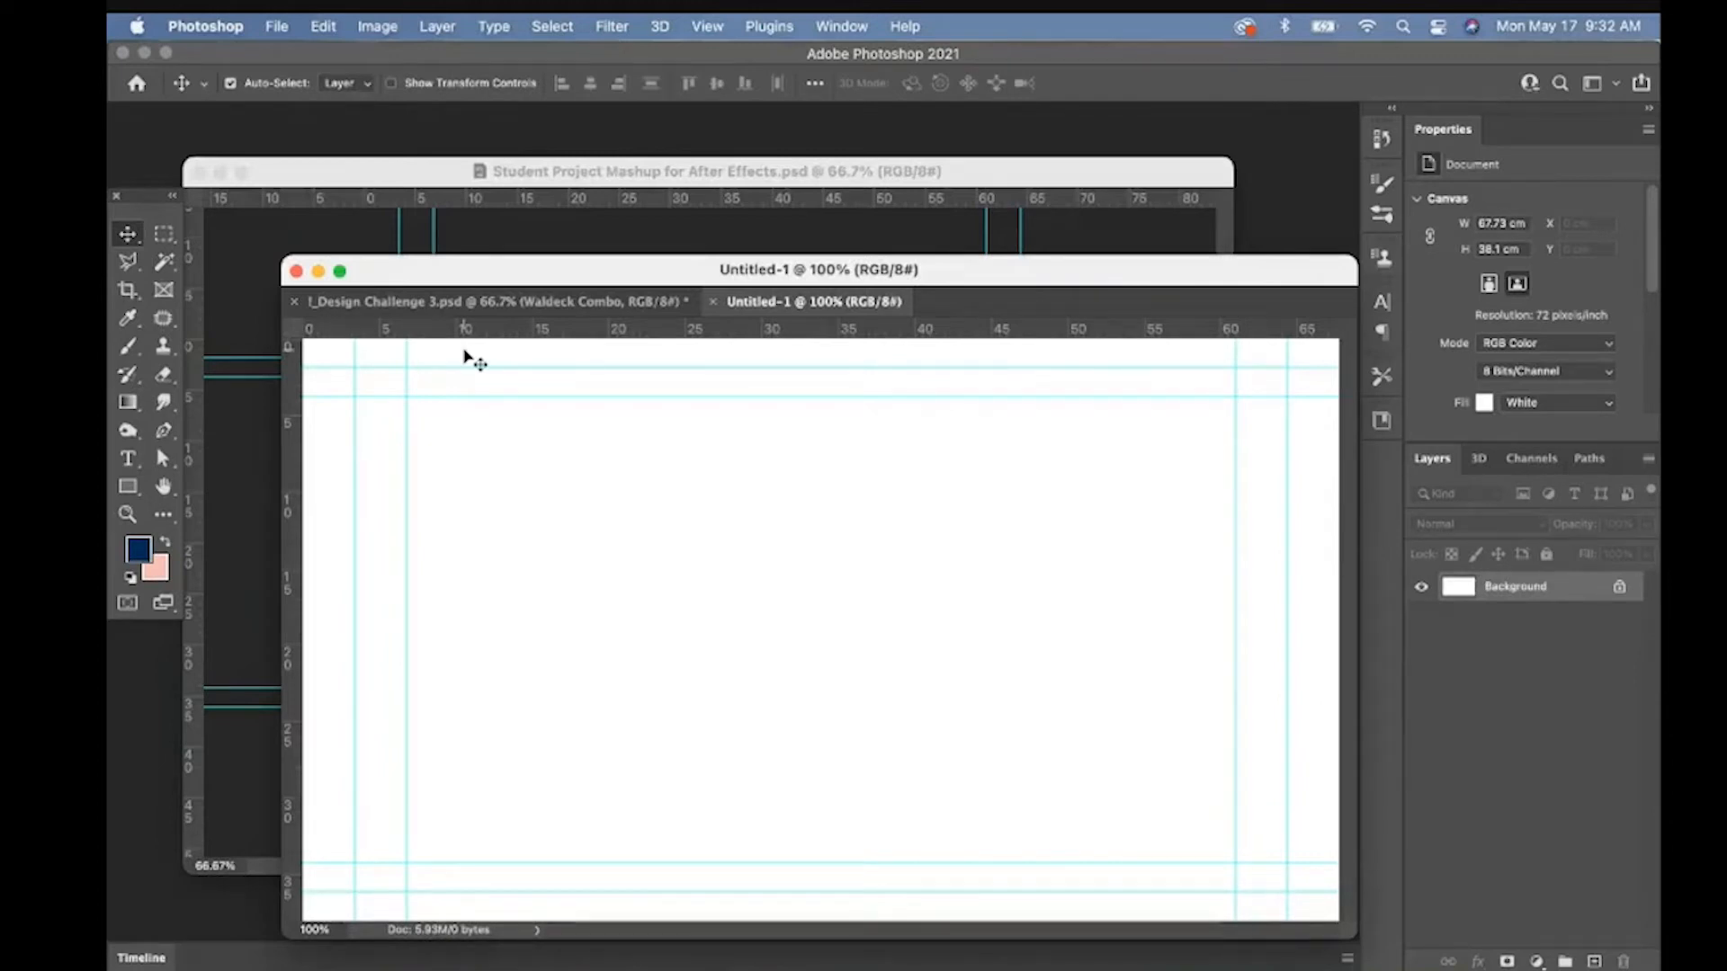
# - Close the new blank document and the Design Challenge 3 file without saving changes
pyautogui.click(296, 271)
pyautogui.click(296, 271)
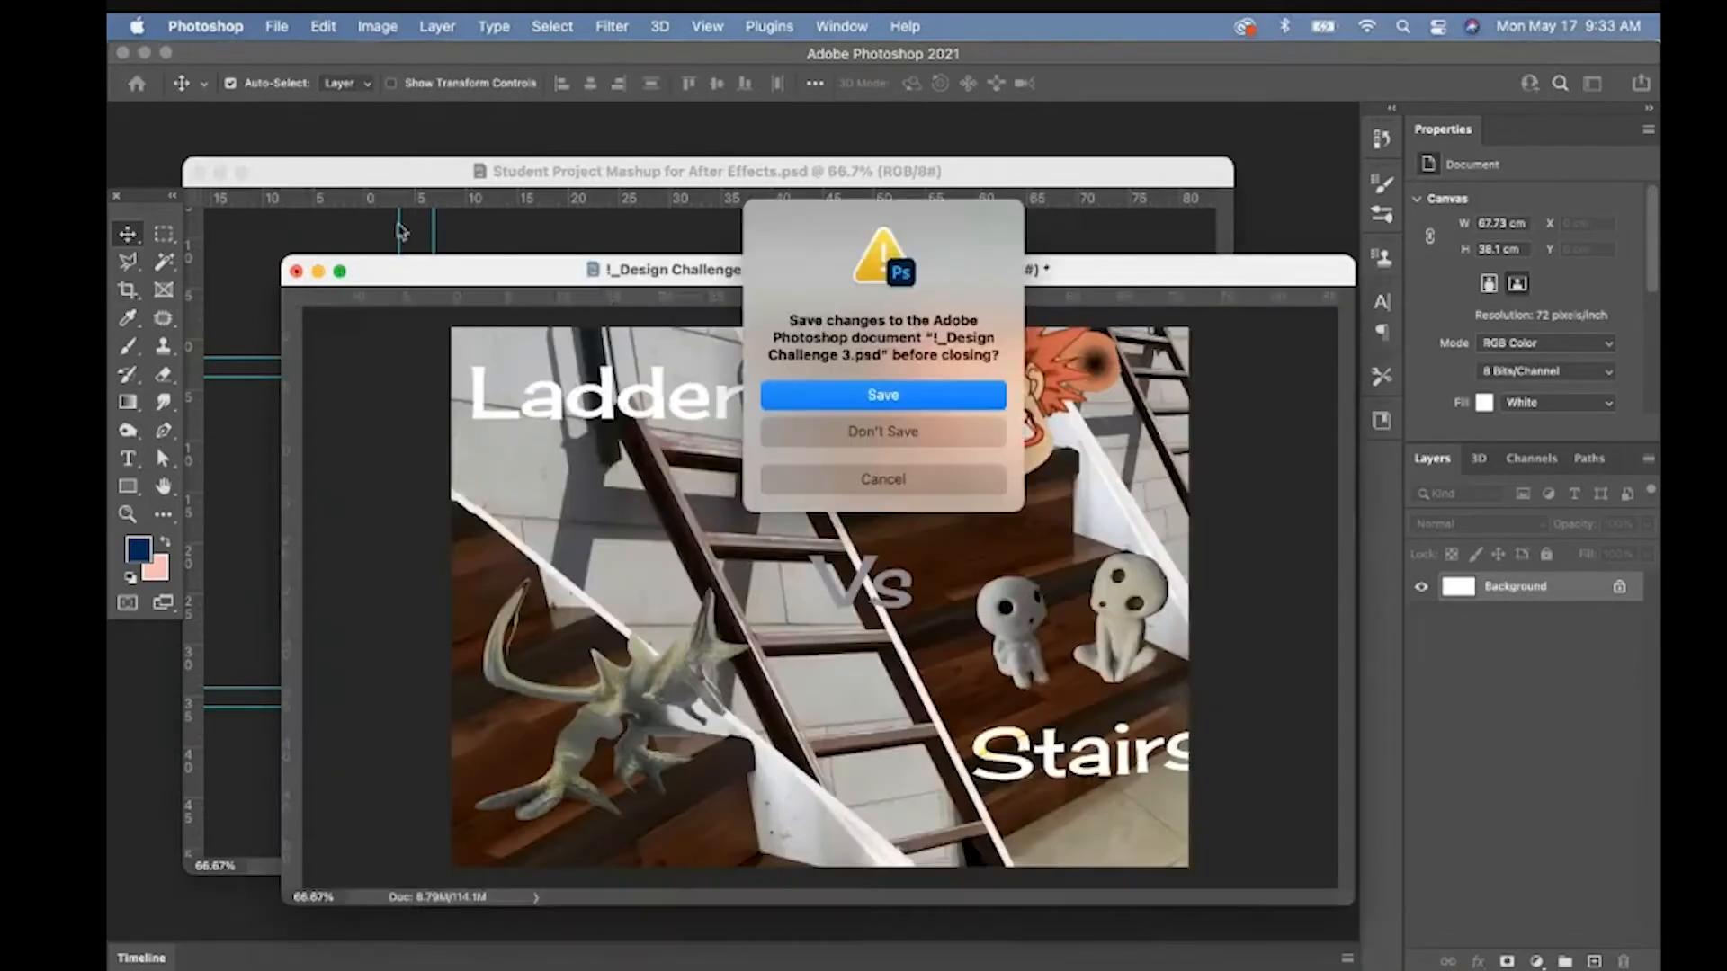
pyautogui.click(847, 432)
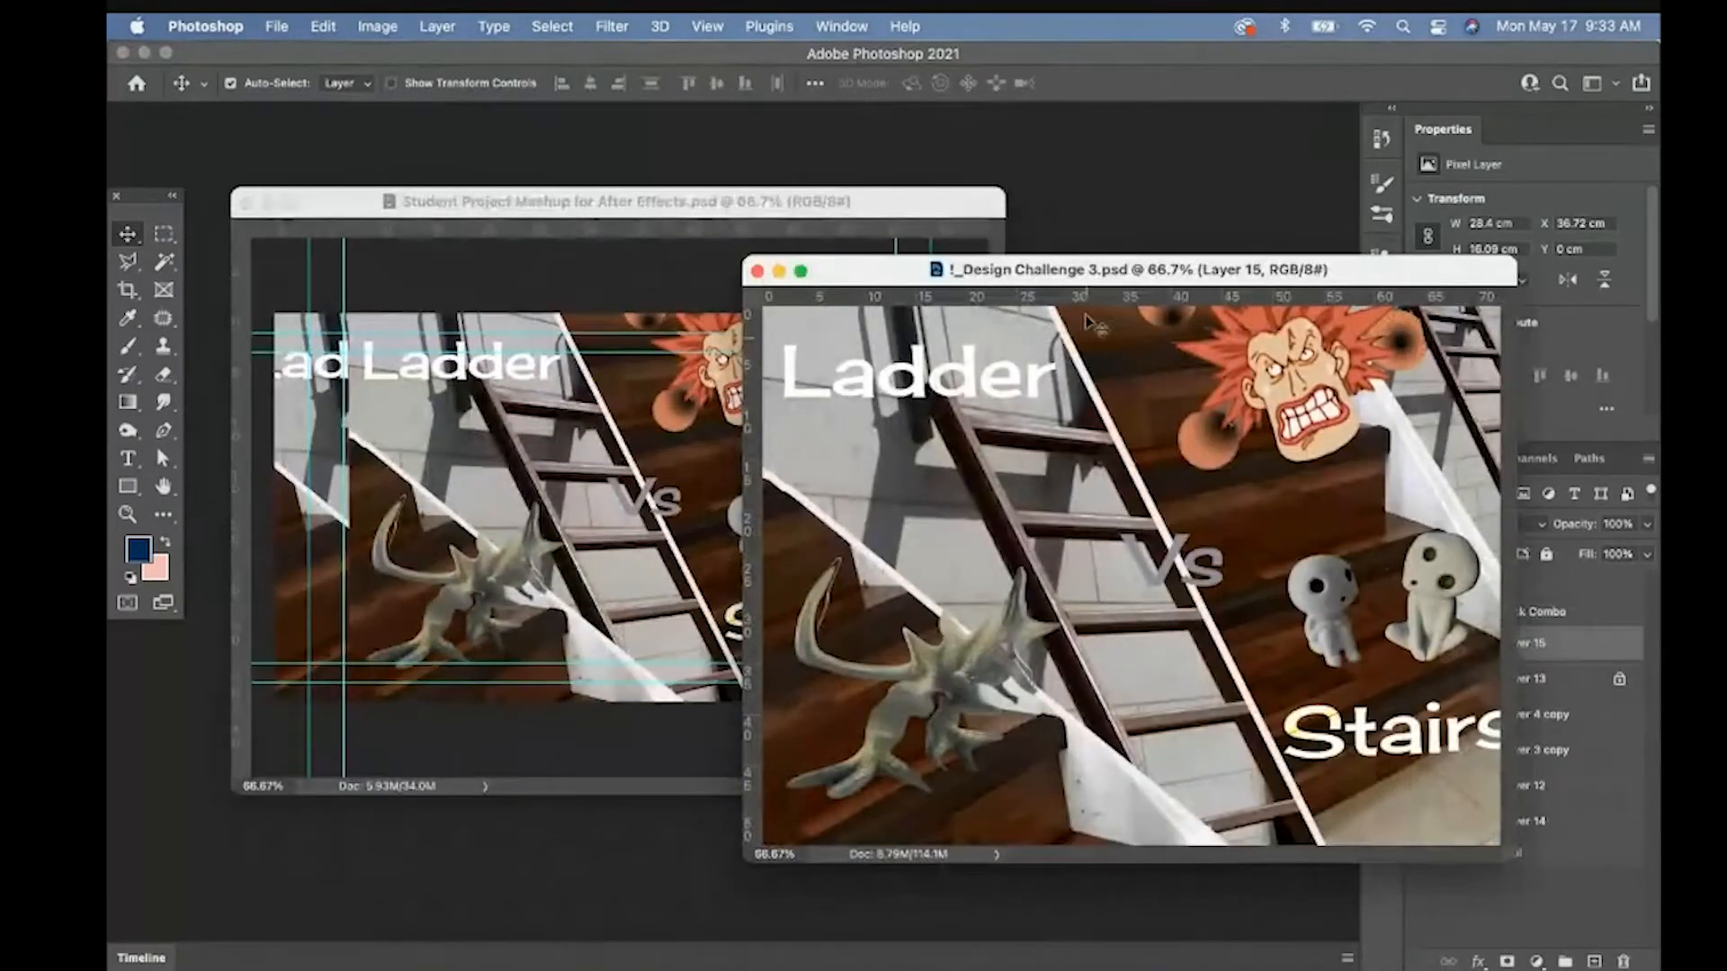
# - Arrange the Design Challenge 3 window near the Student Project Mashup document and copy the Waldeck Combo group into that document
pyautogui.moveTo(1046, 274); pyautogui.dragTo(765, 322)
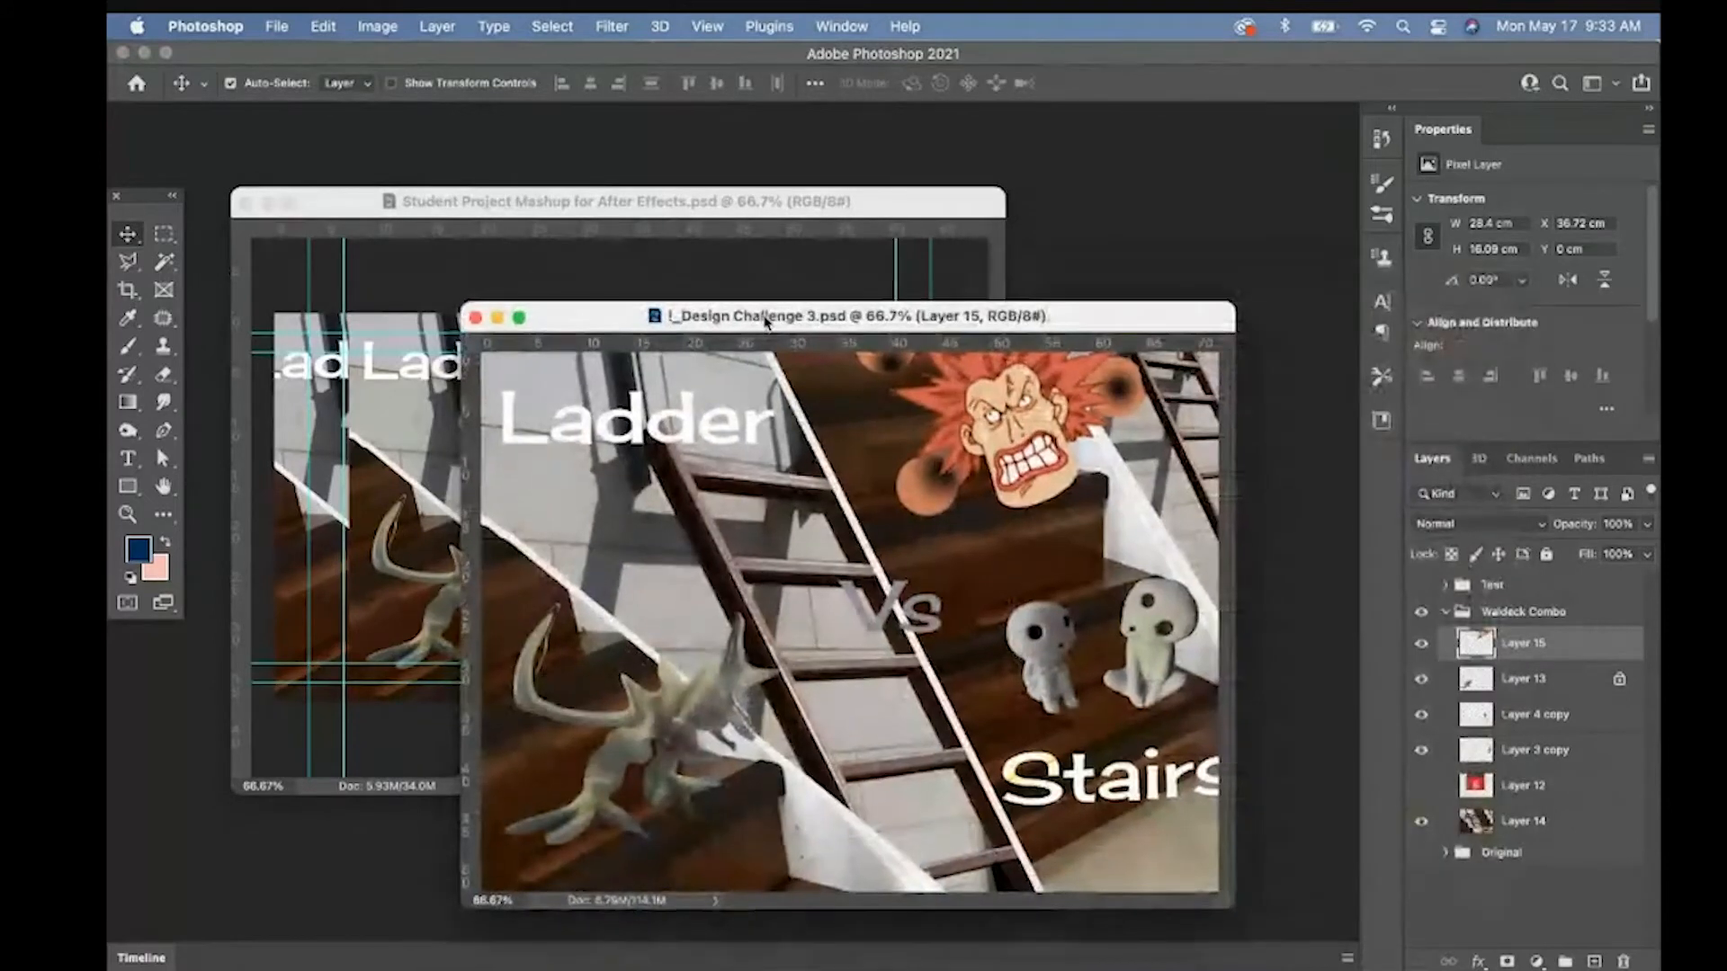
pyautogui.click(542, 206)
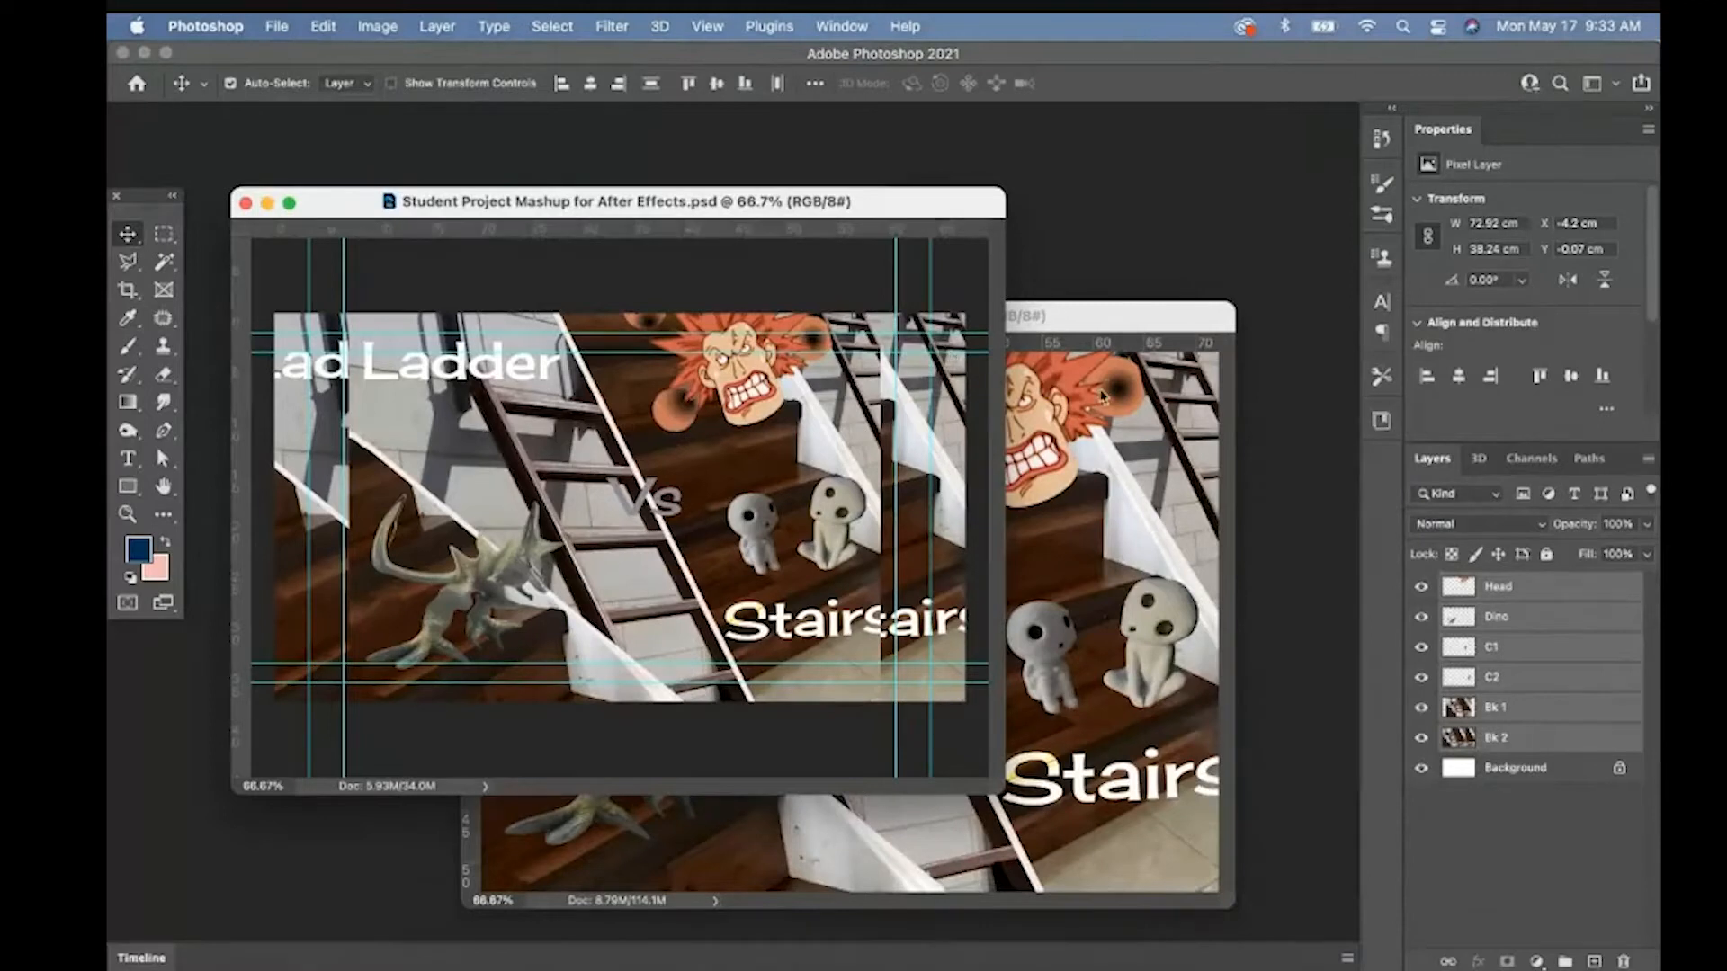
pyautogui.click(1082, 317)
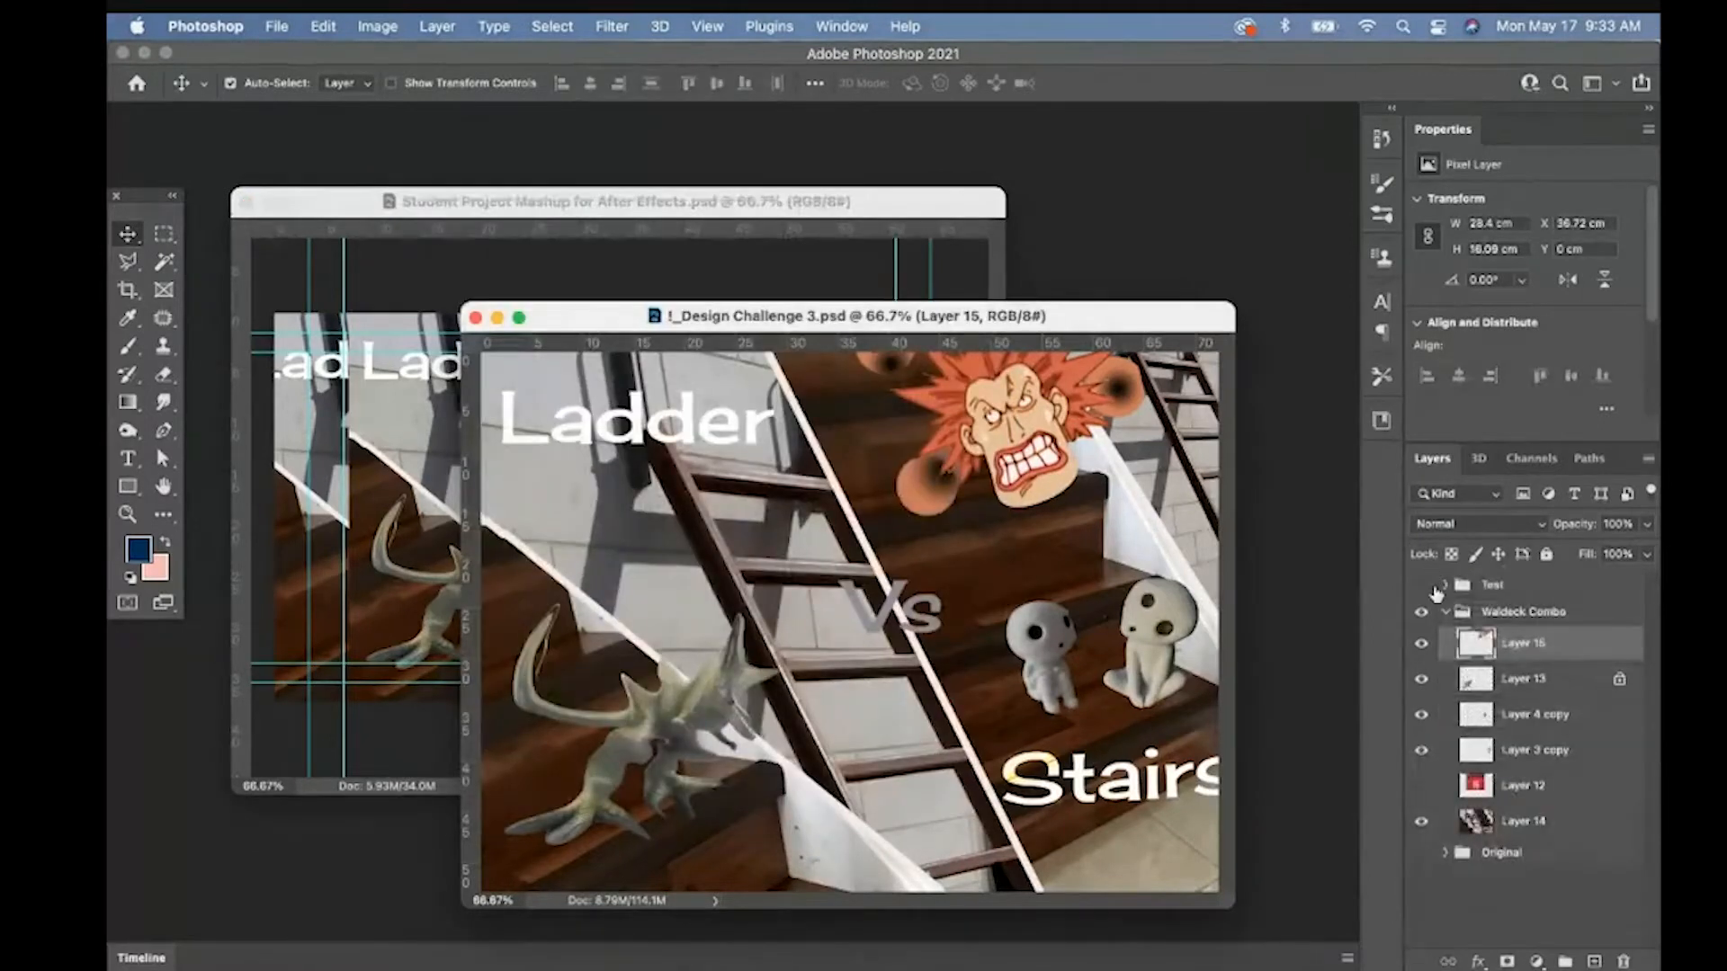
pyautogui.click(1445, 612)
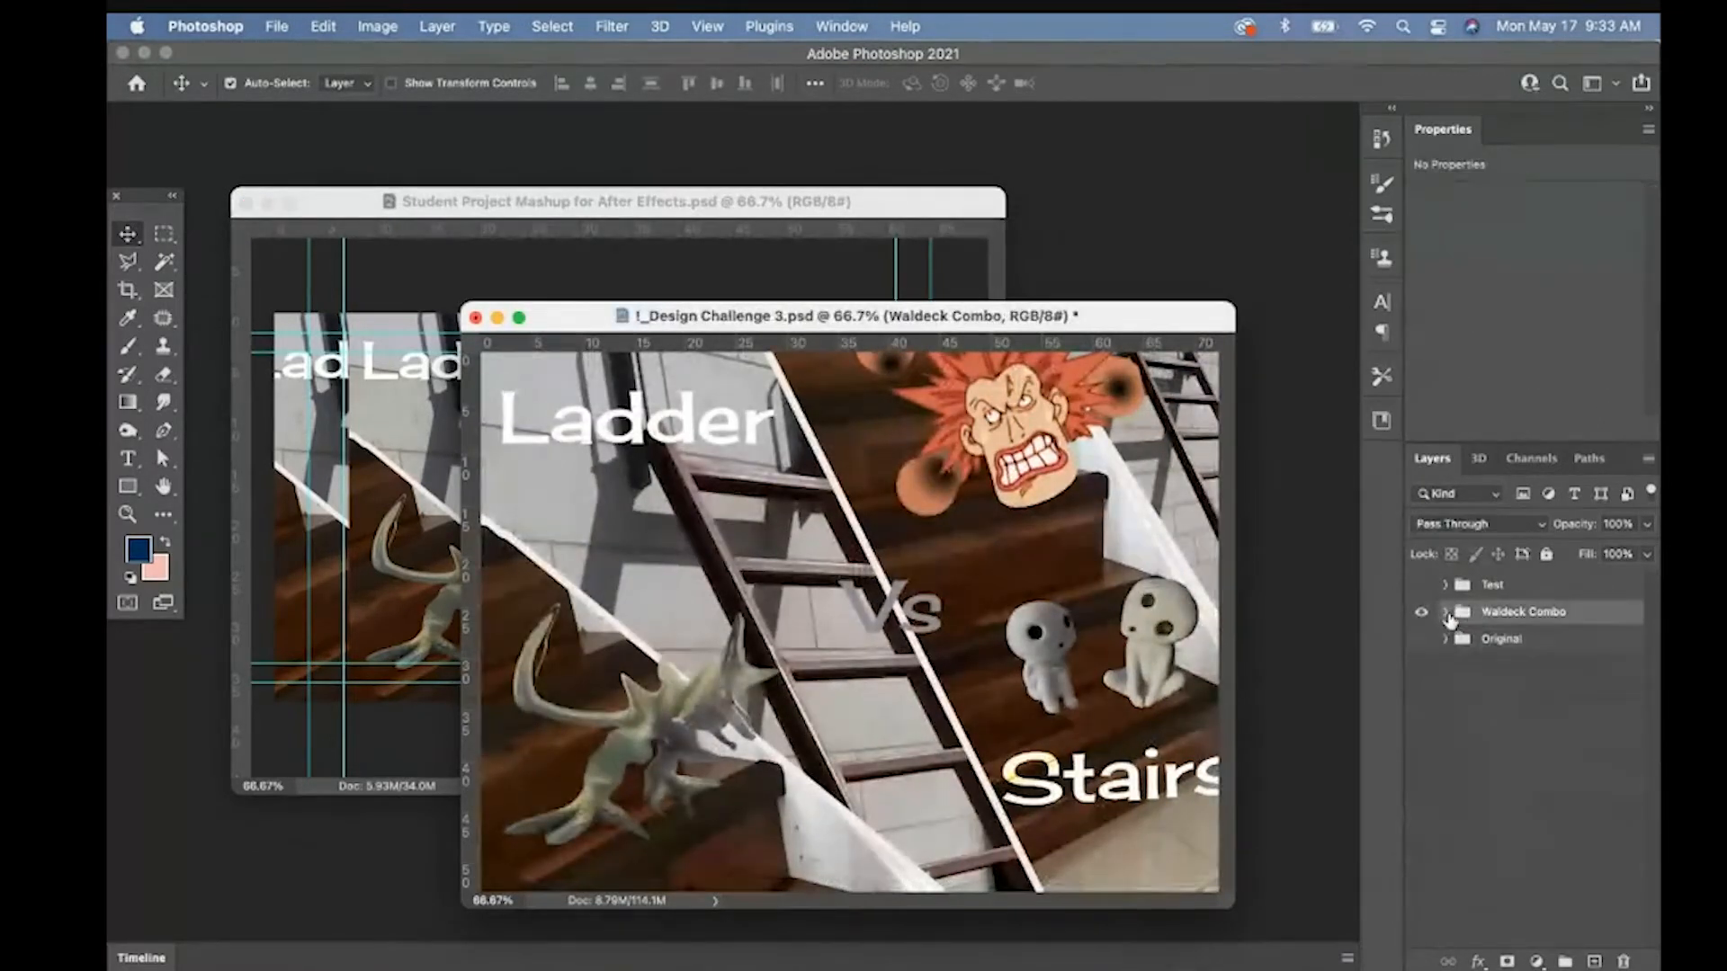
pyautogui.moveTo(1461, 619); pyautogui.dragTo(608, 411)
pyautogui.press('super+z')
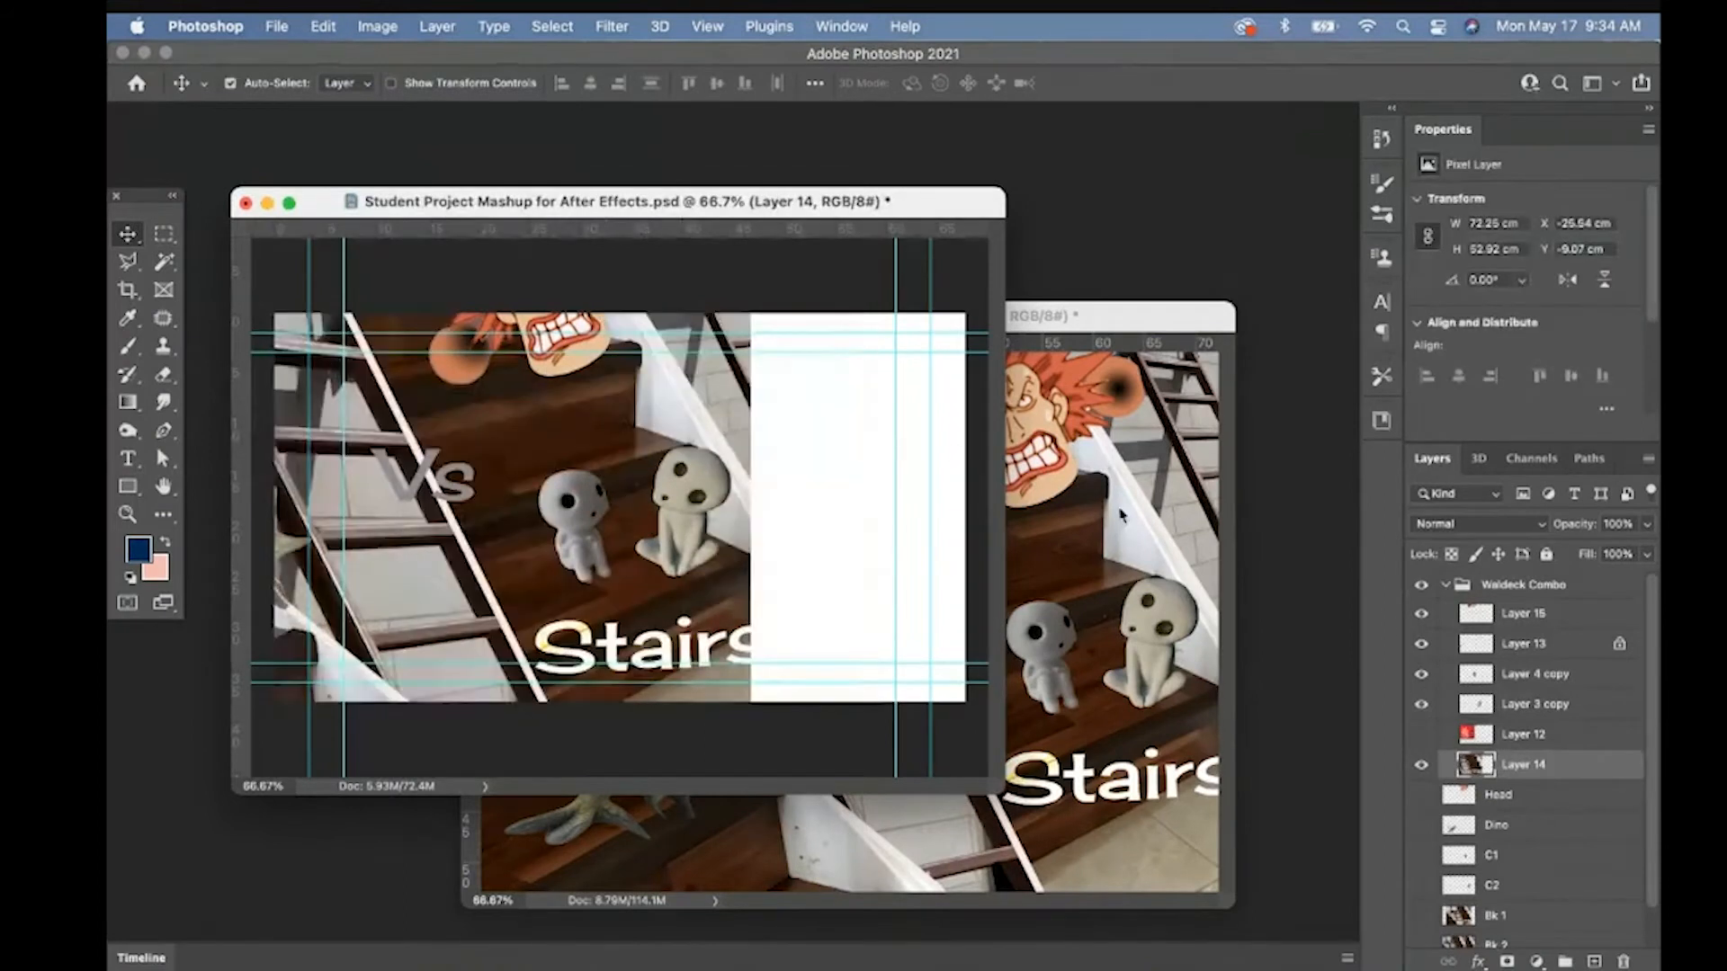
# - Link Layer 15 through Layer 14 in the Waldeck Combo group and move them together across the canvas
pyautogui.click(1515, 616)
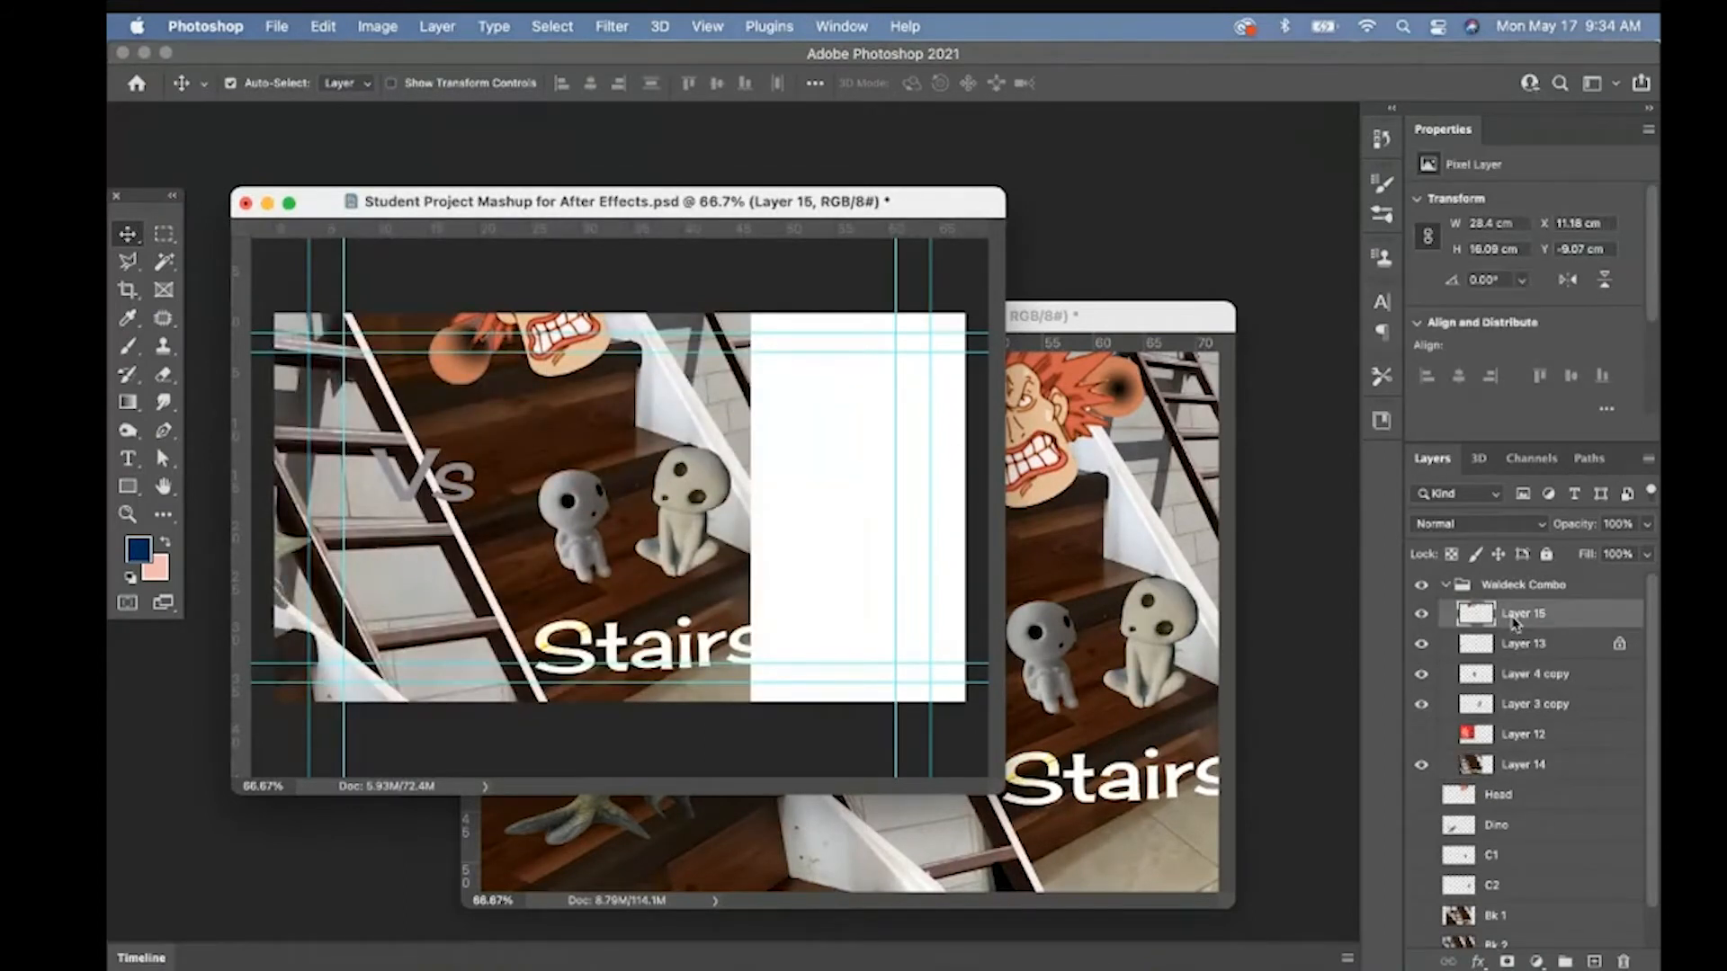
pyautogui.keyDown('shift'); pyautogui.click(1512, 766); pyautogui.keyUp('shift')
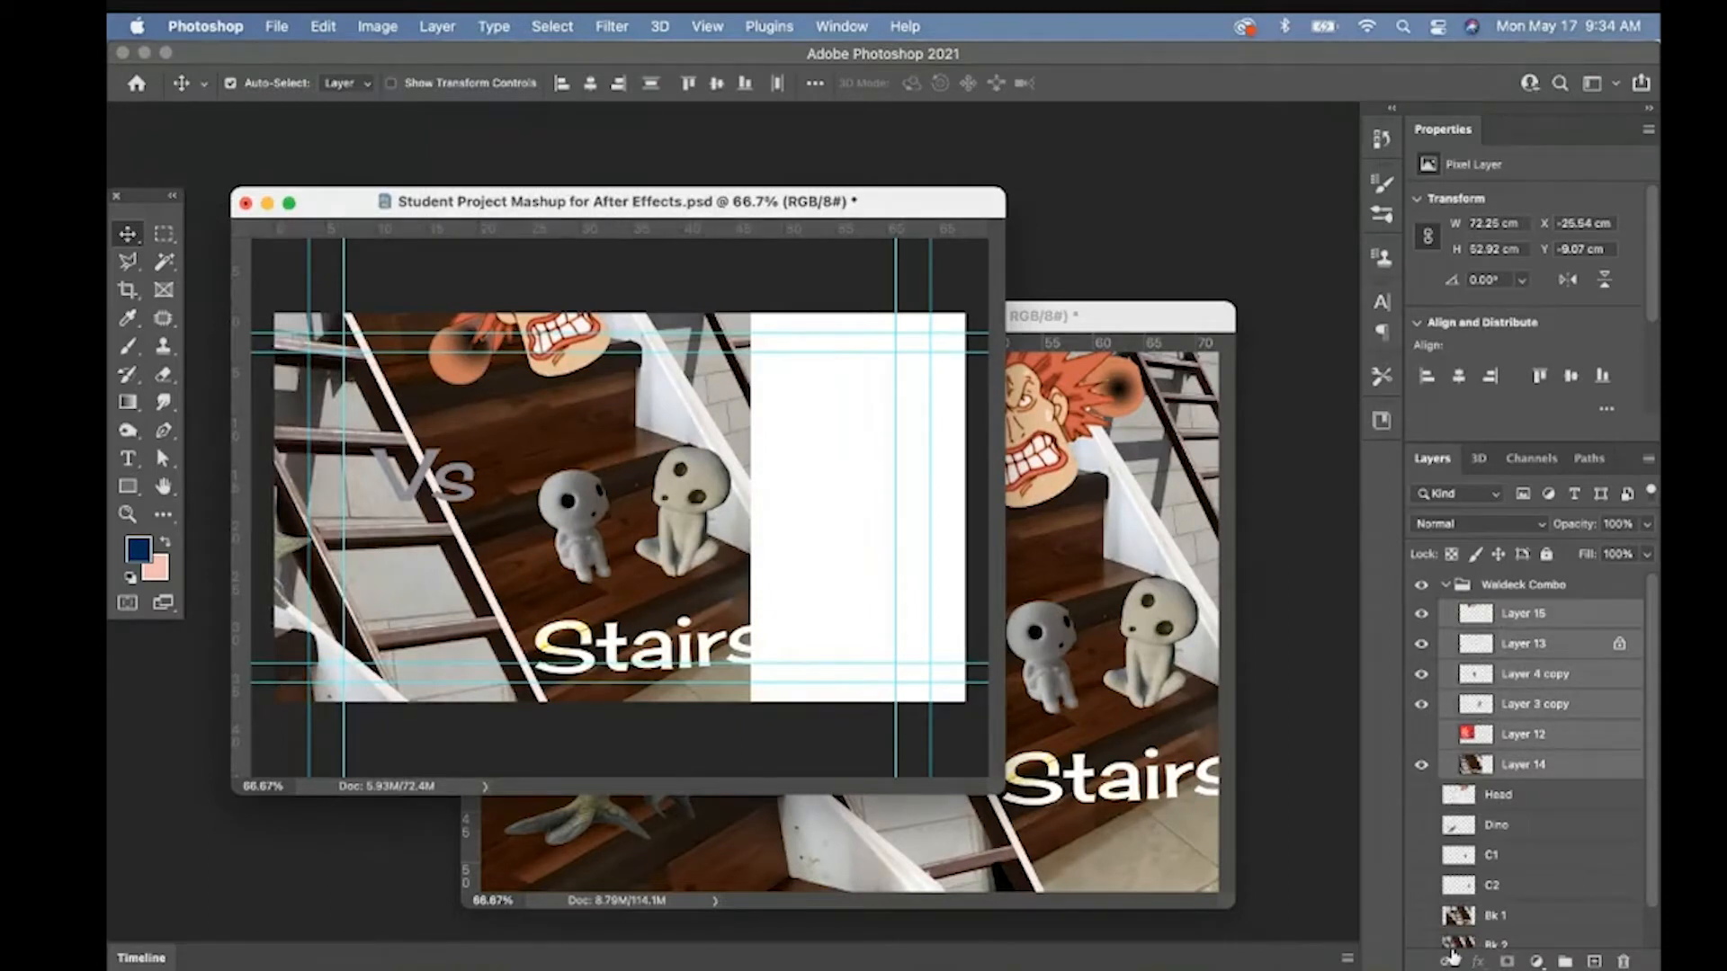
pyautogui.click(1448, 959)
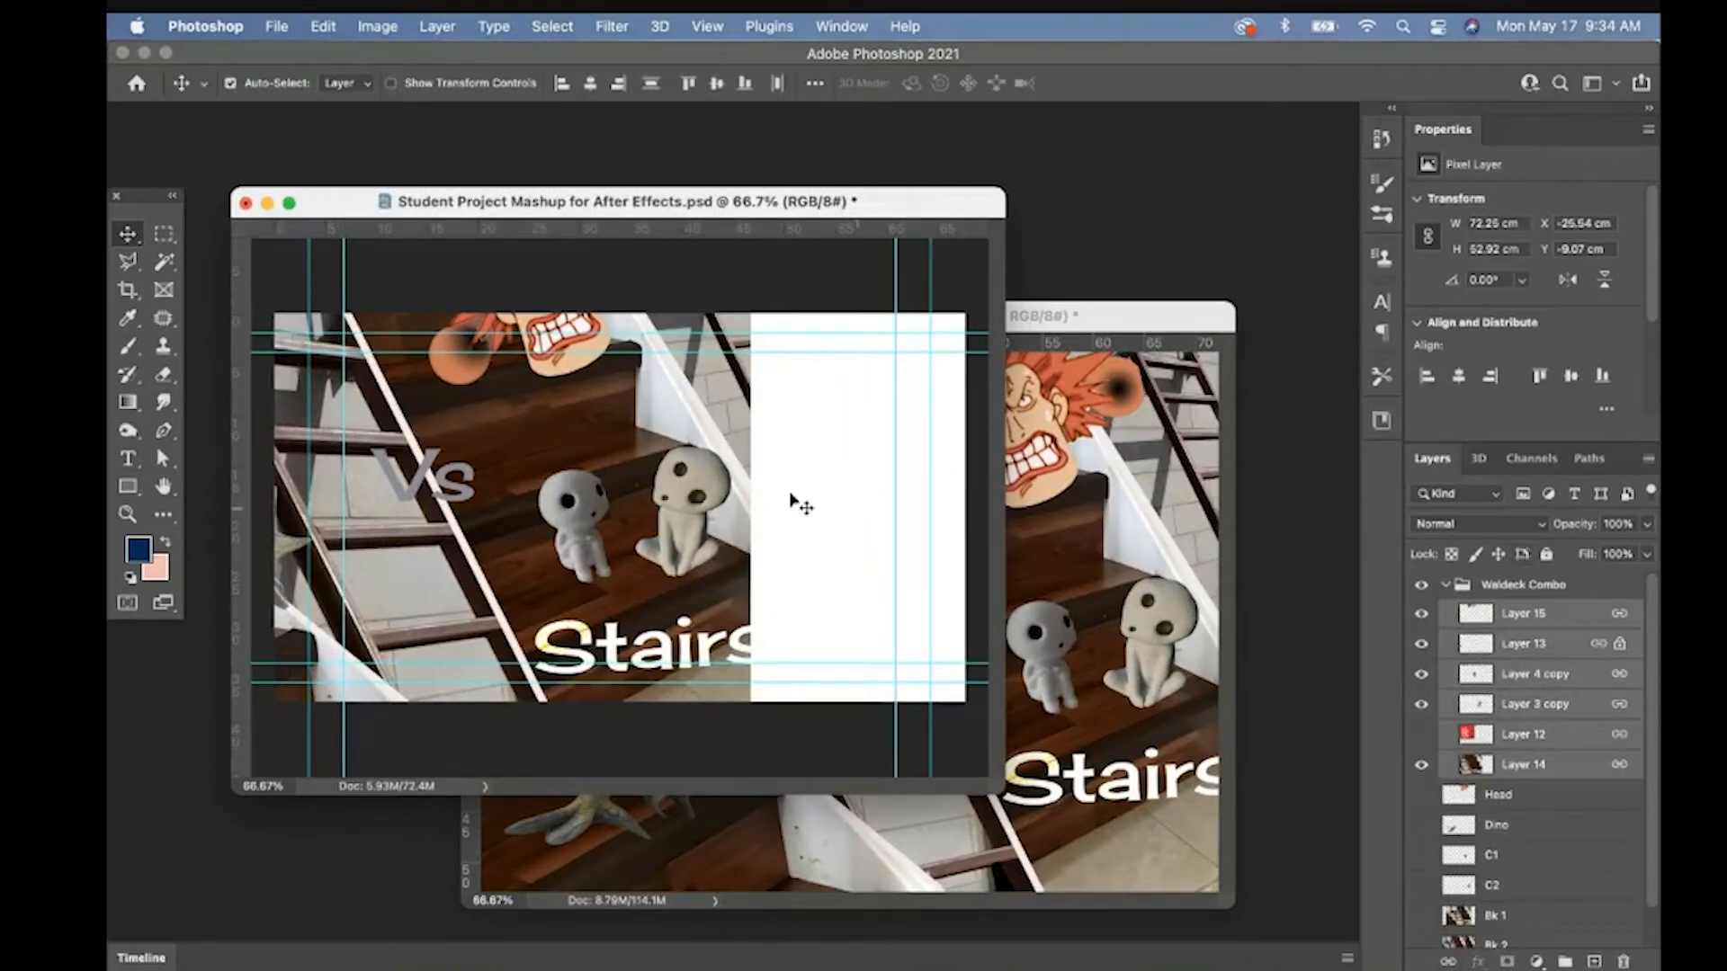
pyautogui.moveTo(722, 490); pyautogui.dragTo(931, 502)
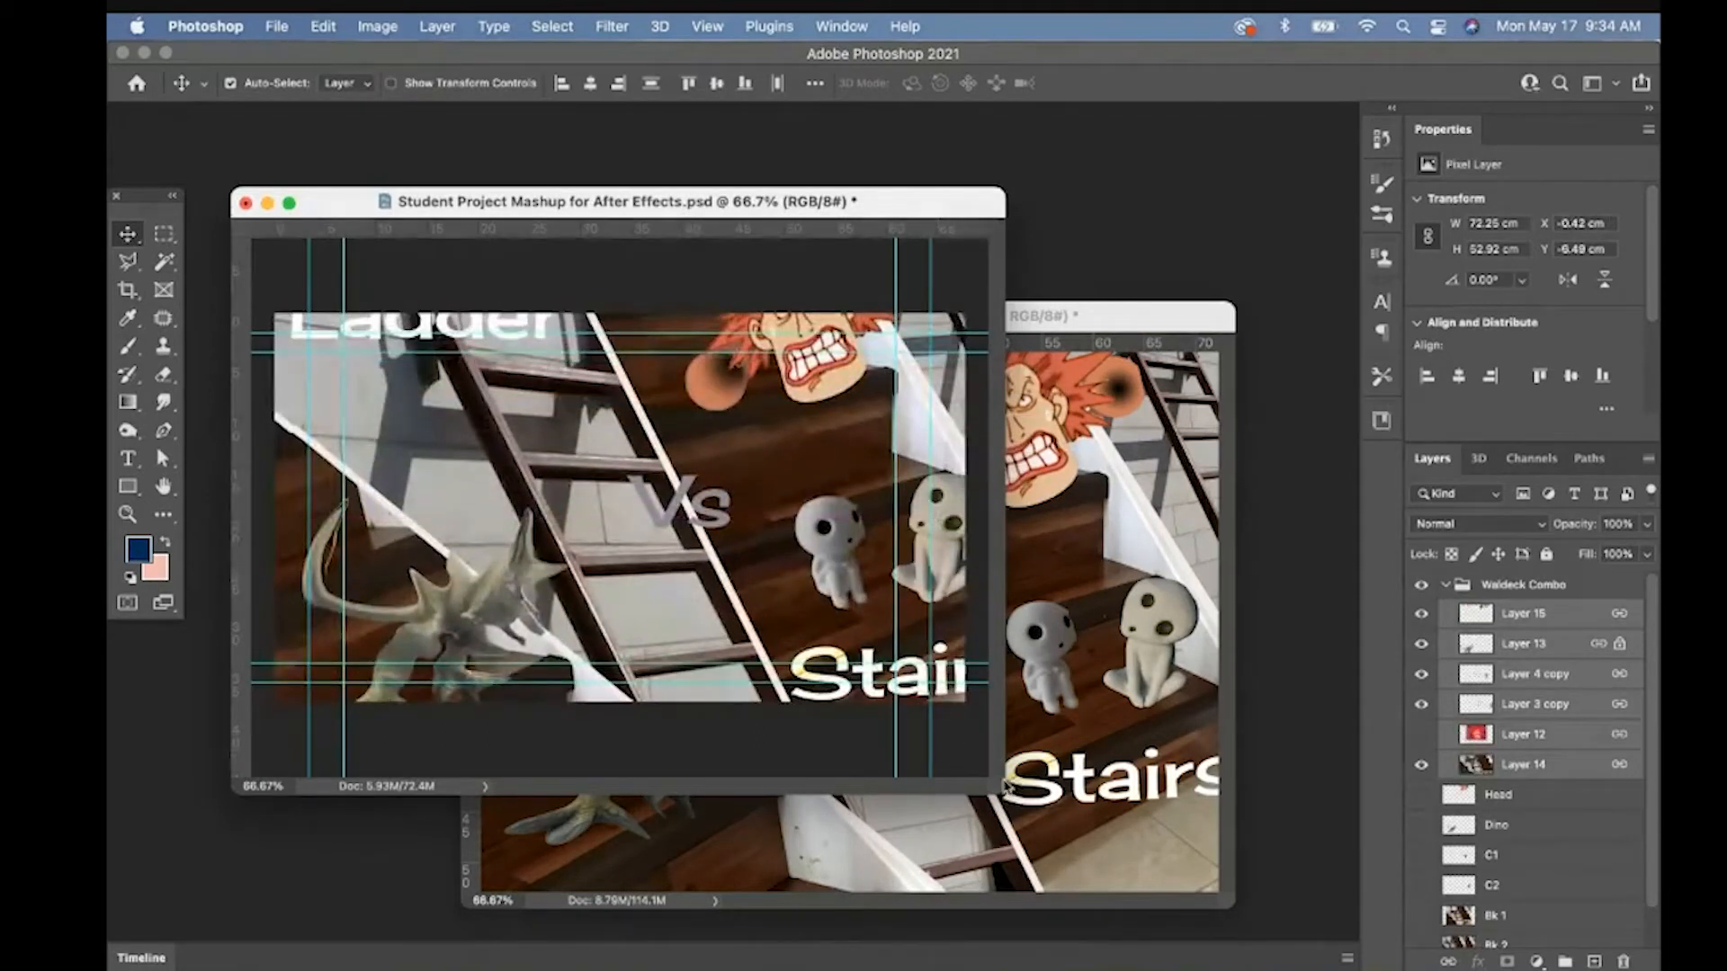
# - Enlarge the document window, scale the linked artwork to about 74%, and centre it on the canvas
pyautogui.moveTo(1000, 791); pyautogui.dragTo(1205, 889)
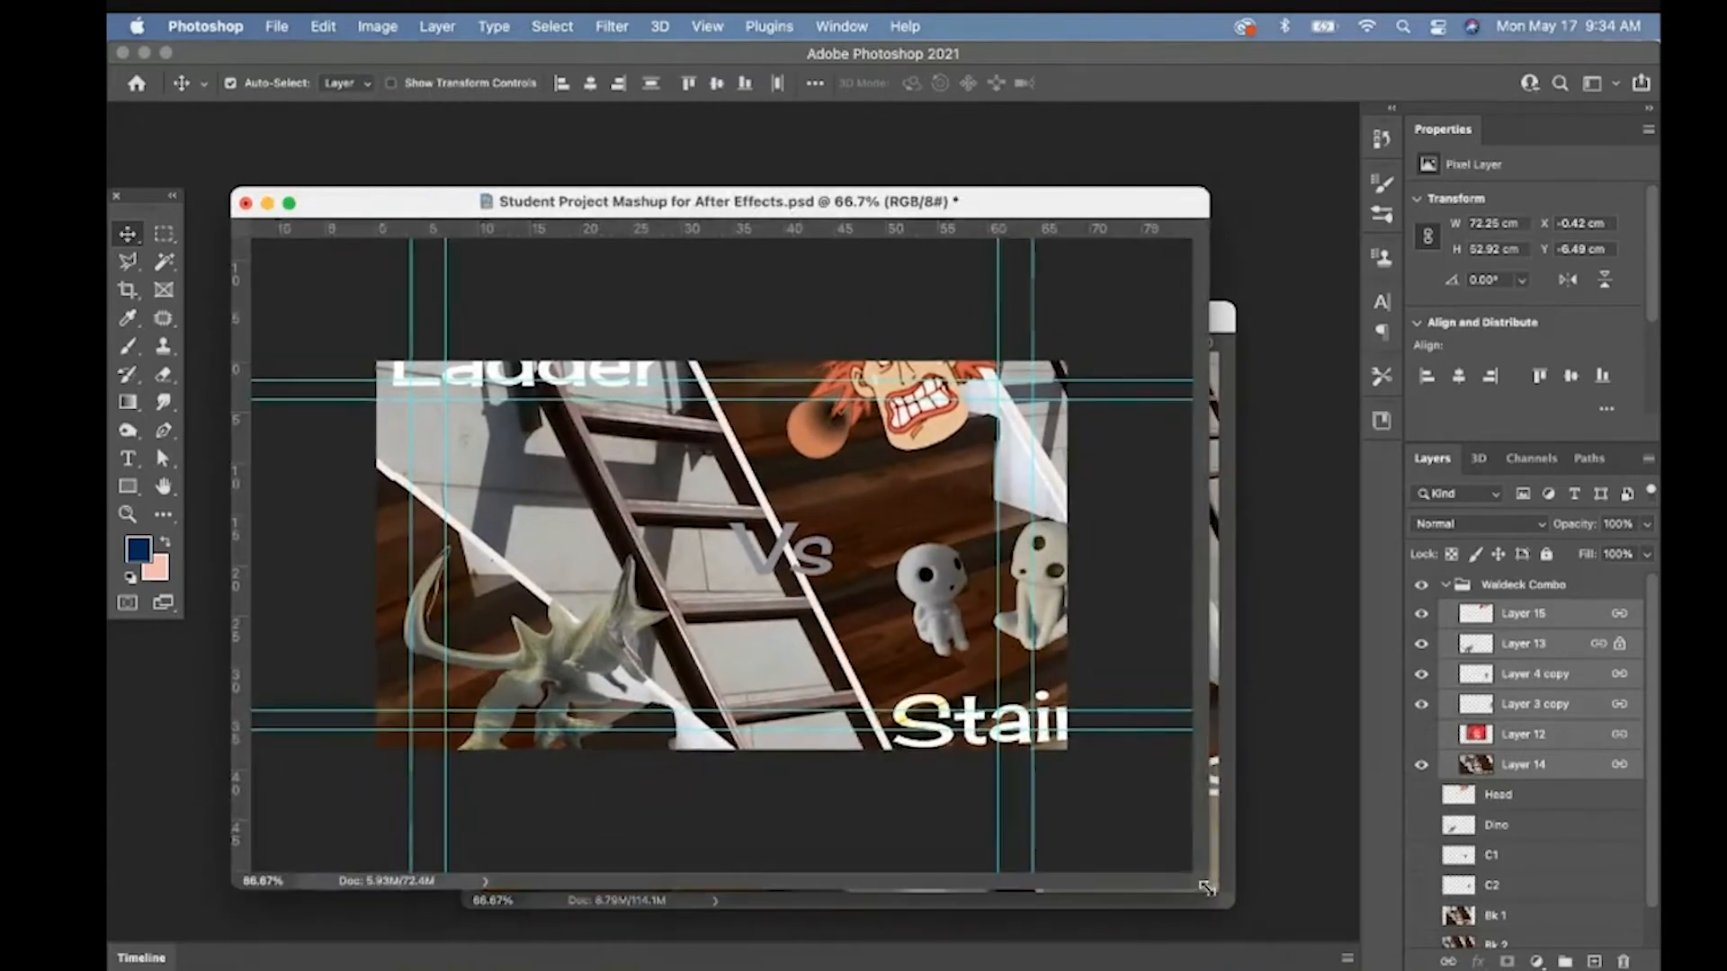
pyautogui.press('super+t')
pyautogui.moveTo(1067, 749); pyautogui.dragTo(918, 694)
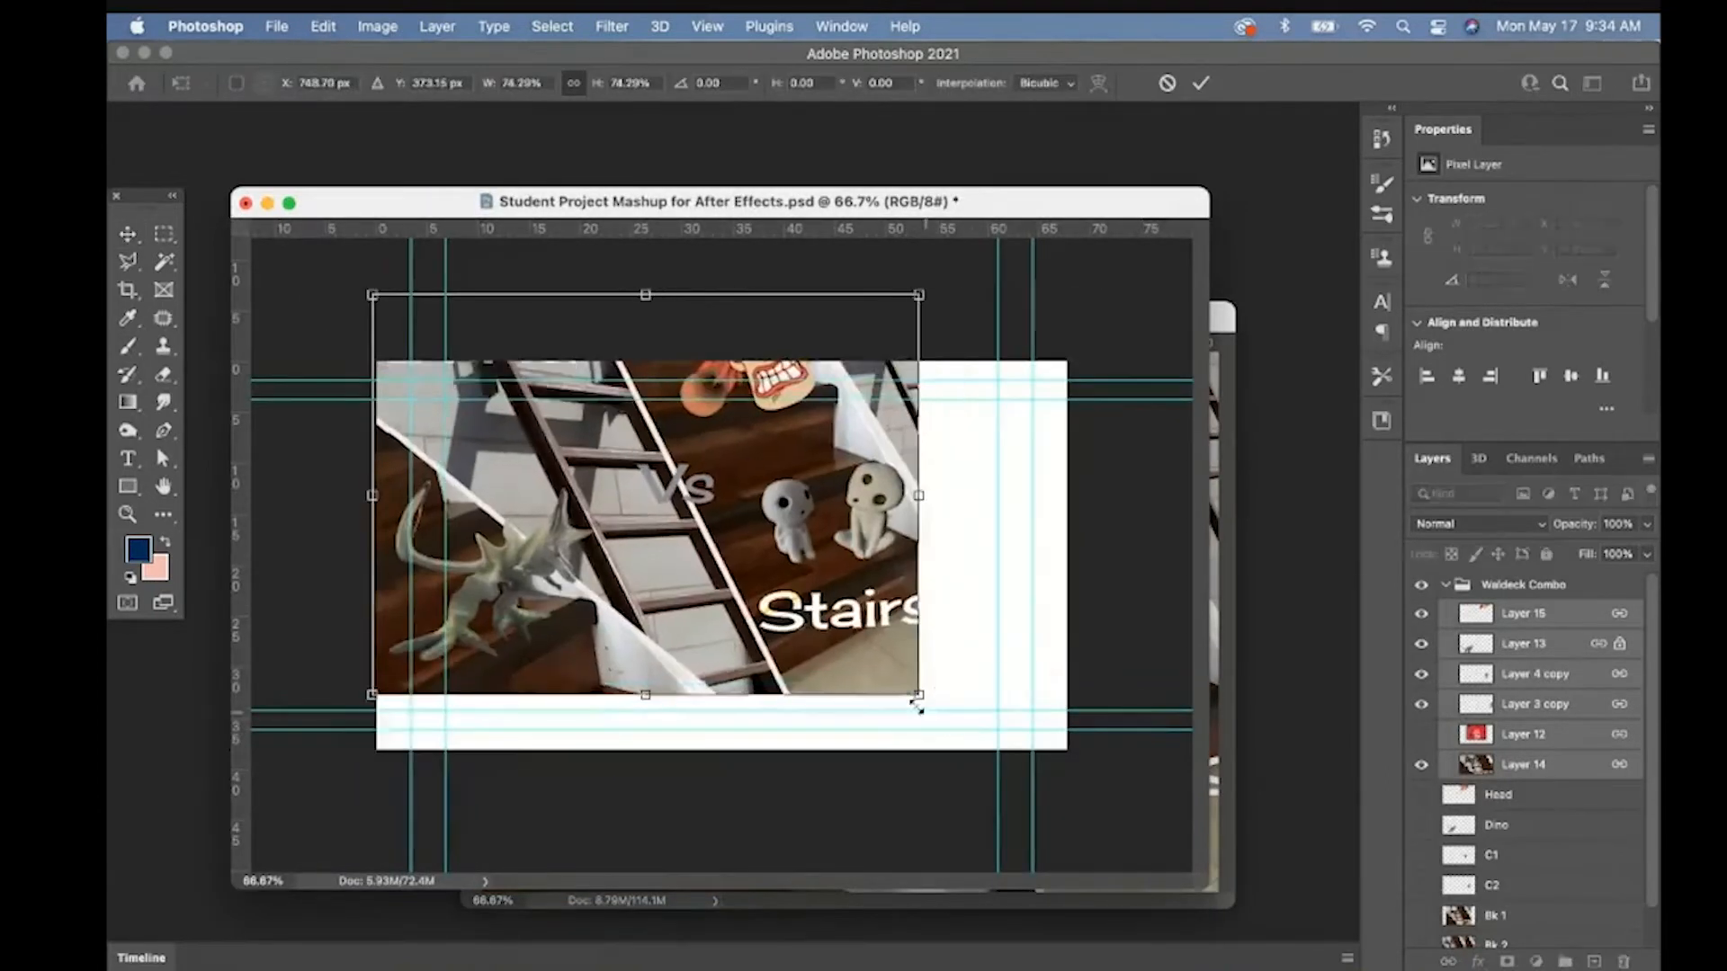
pyautogui.moveTo(821, 553); pyautogui.dragTo(886, 584)
pyautogui.press('Return')
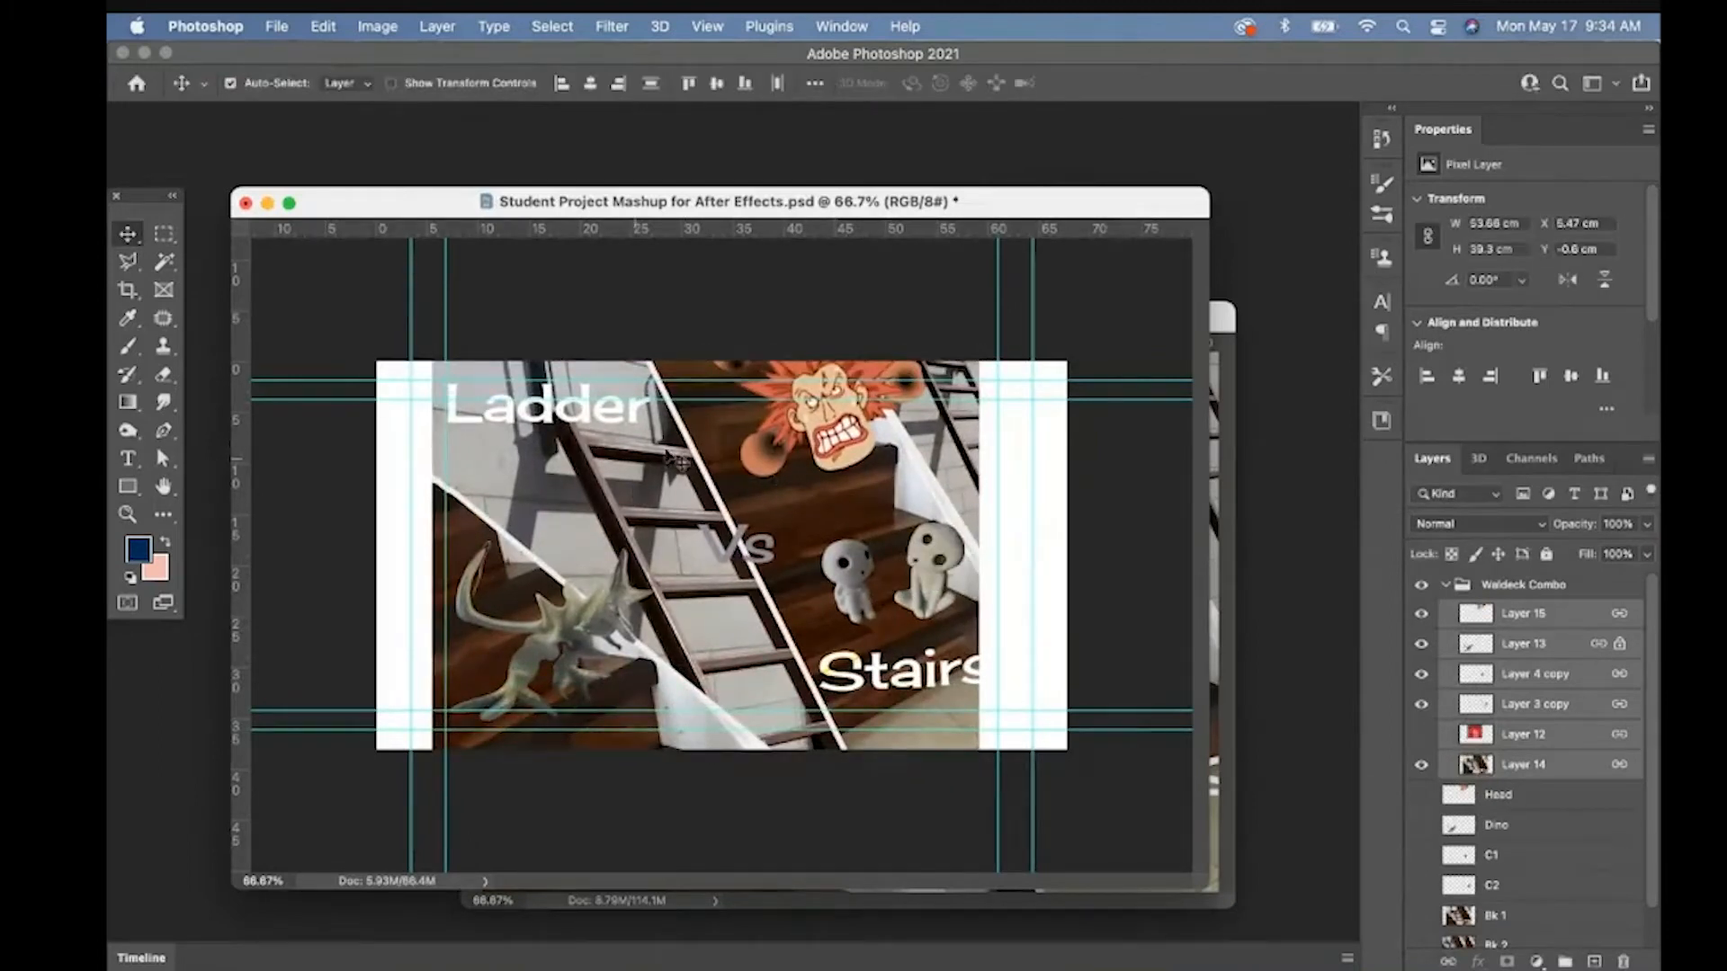
# - Ungroup the Waldeck Combo group and delete all of its layers from the Student Project Mashup document
pyautogui.click(1500, 588)
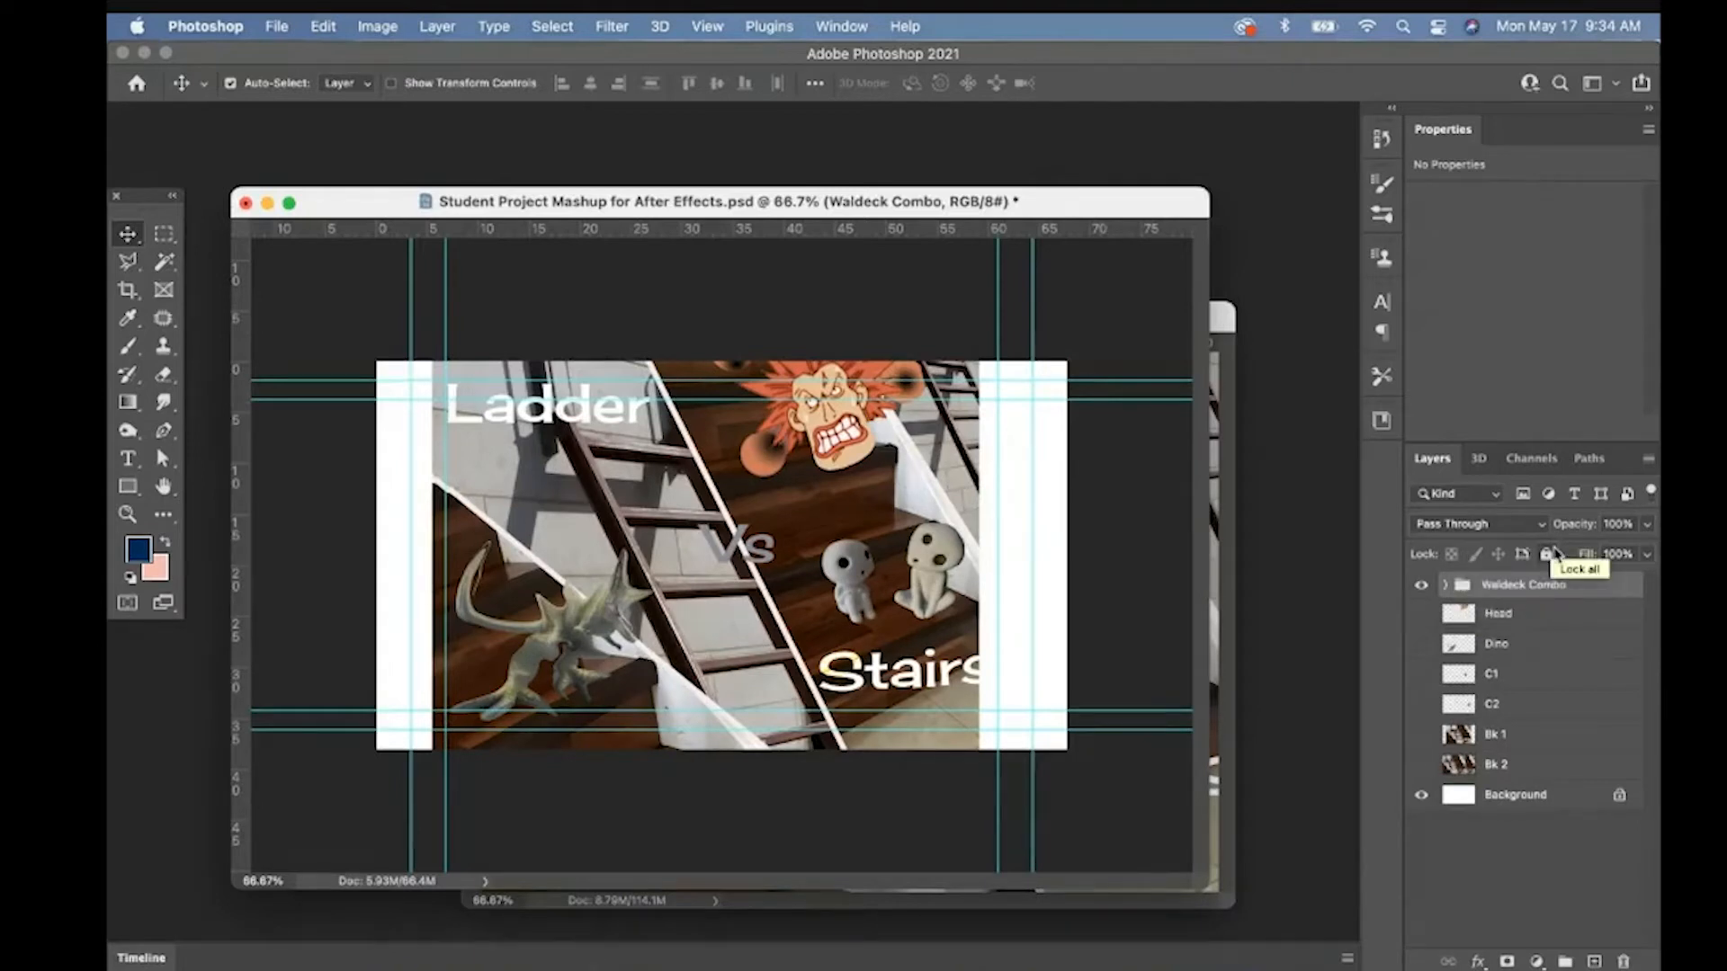
pyautogui.rightClick(1513, 583)
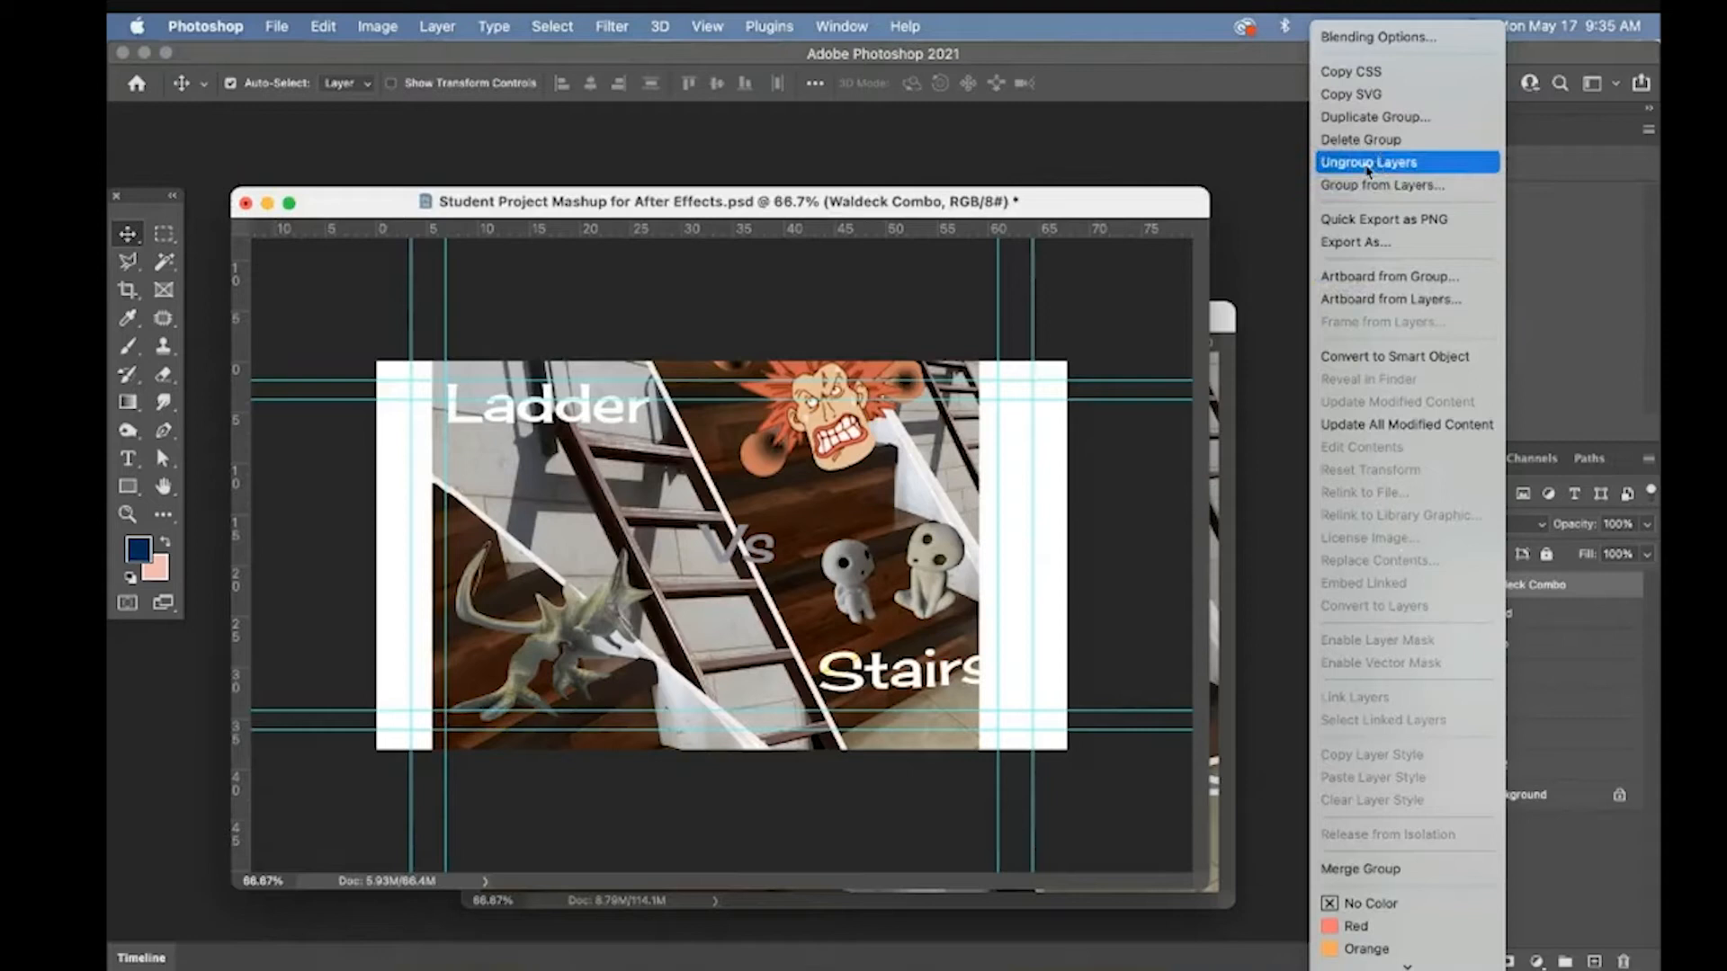
pyautogui.click(1365, 164)
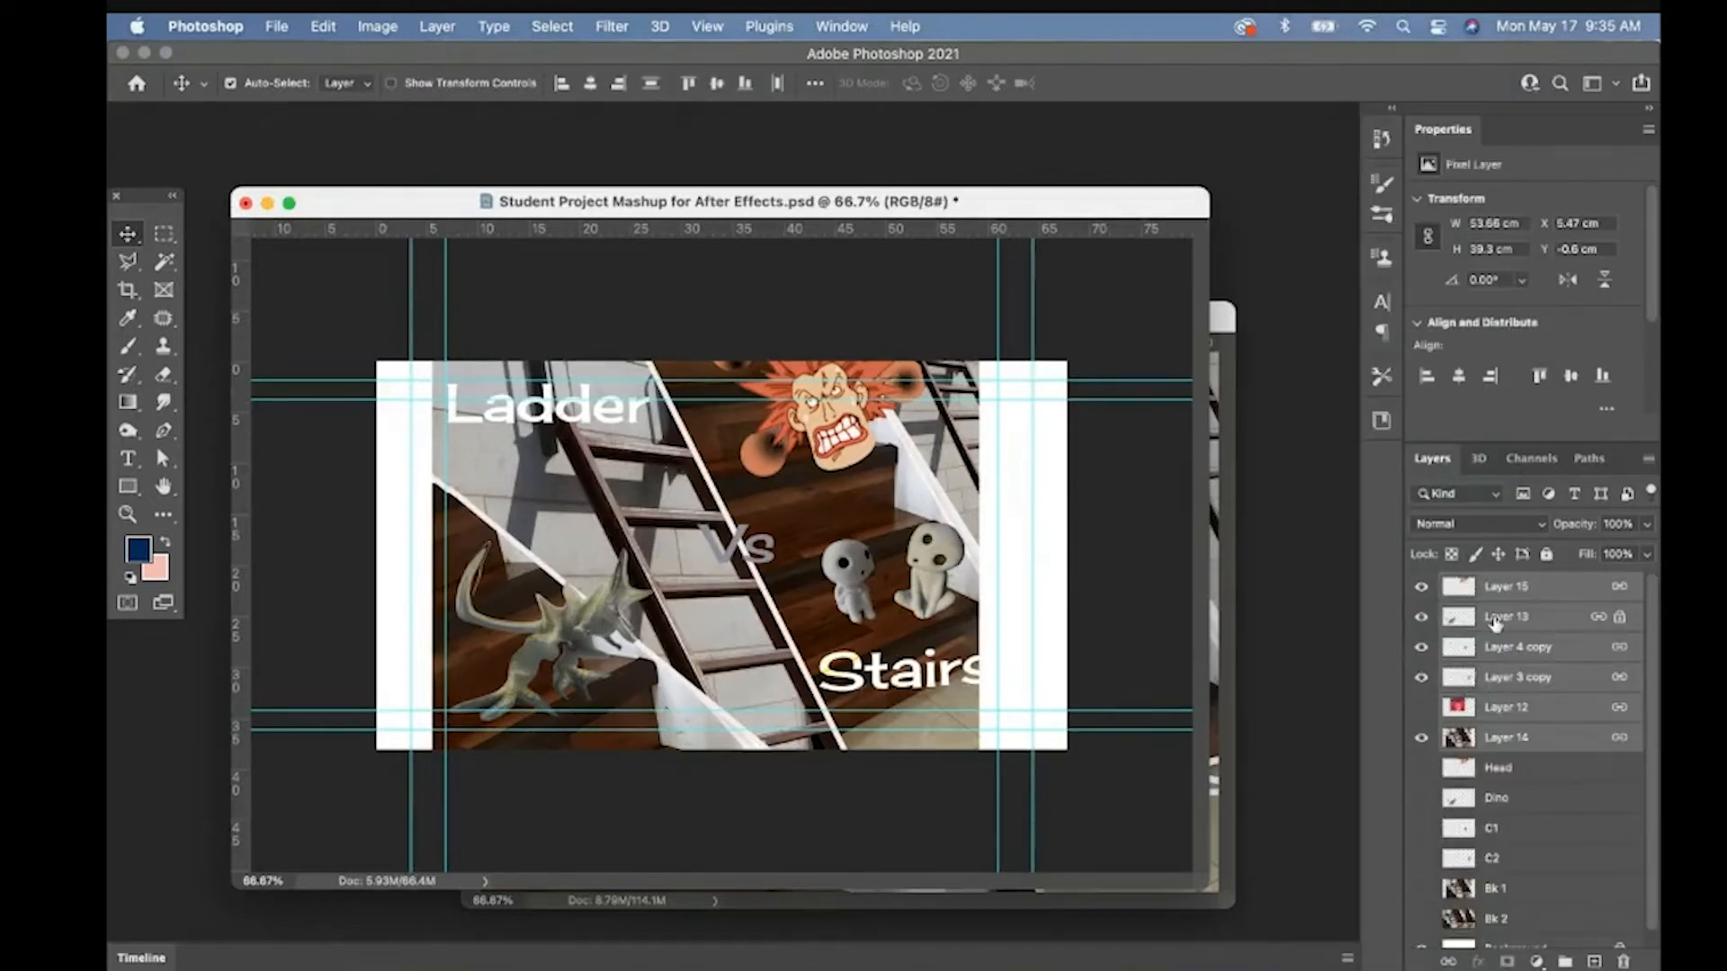
pyautogui.press('Delete')
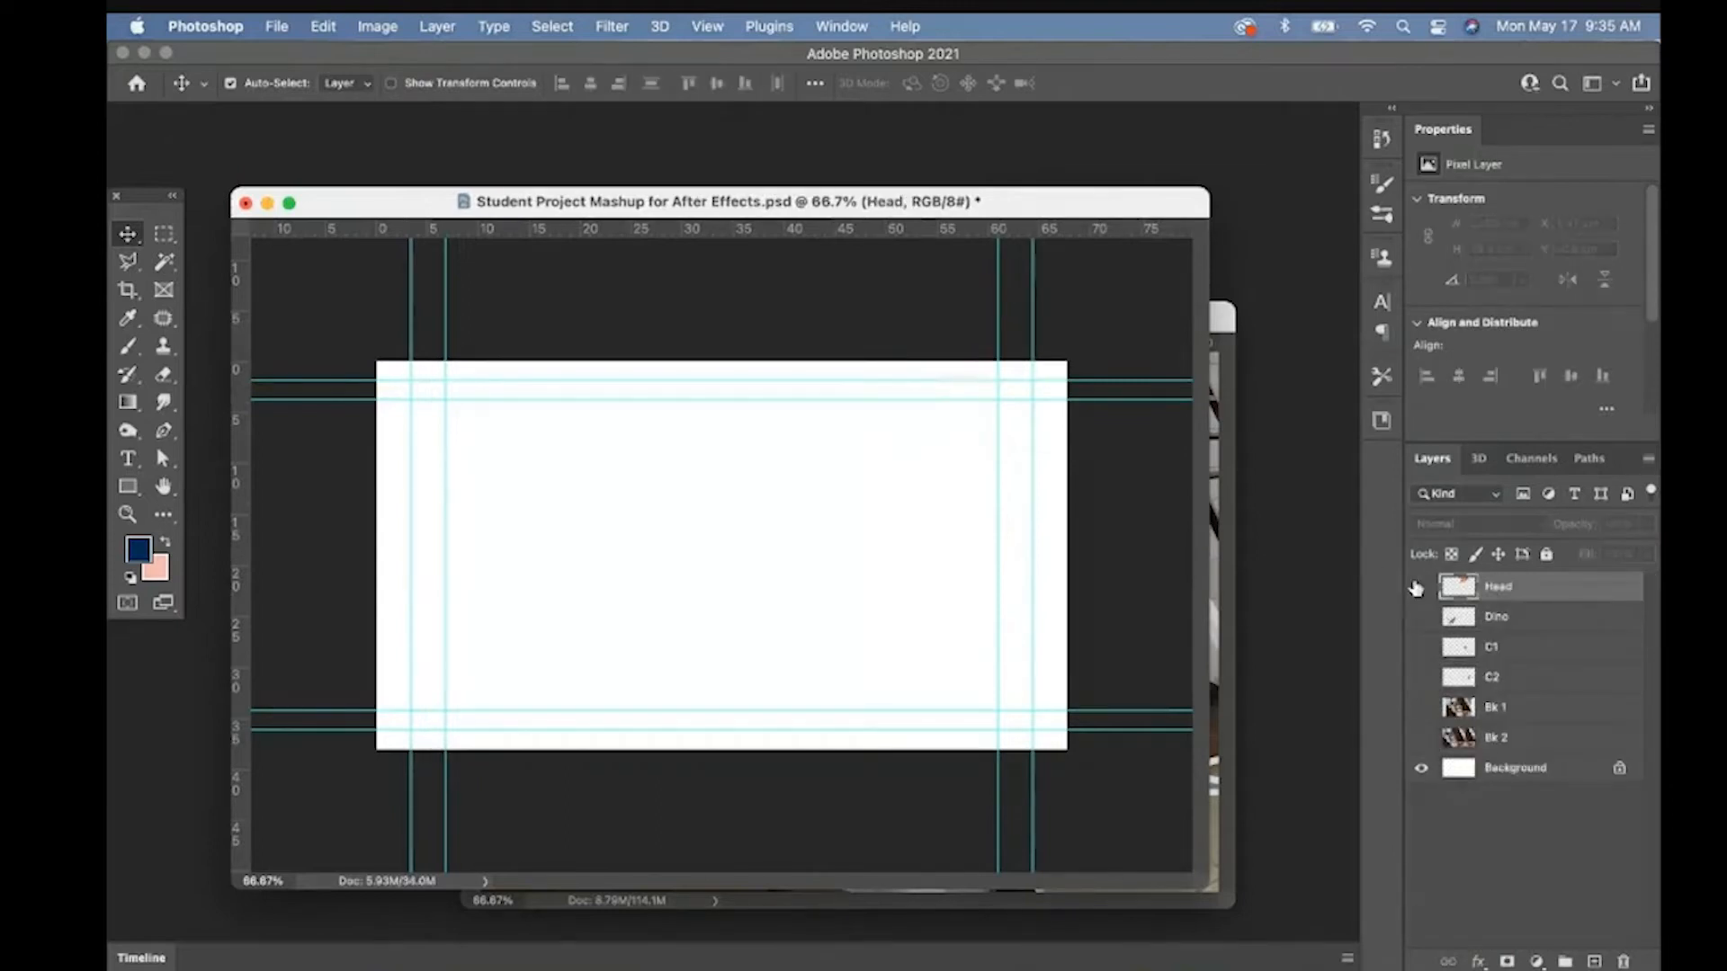
# - Show the layers from Head down to Bk 2 and select each one in turn, from Bk 2 up to Head
pyautogui.moveTo(1421, 586); pyautogui.dragTo(1421, 737)
pyautogui.click(1497, 735)
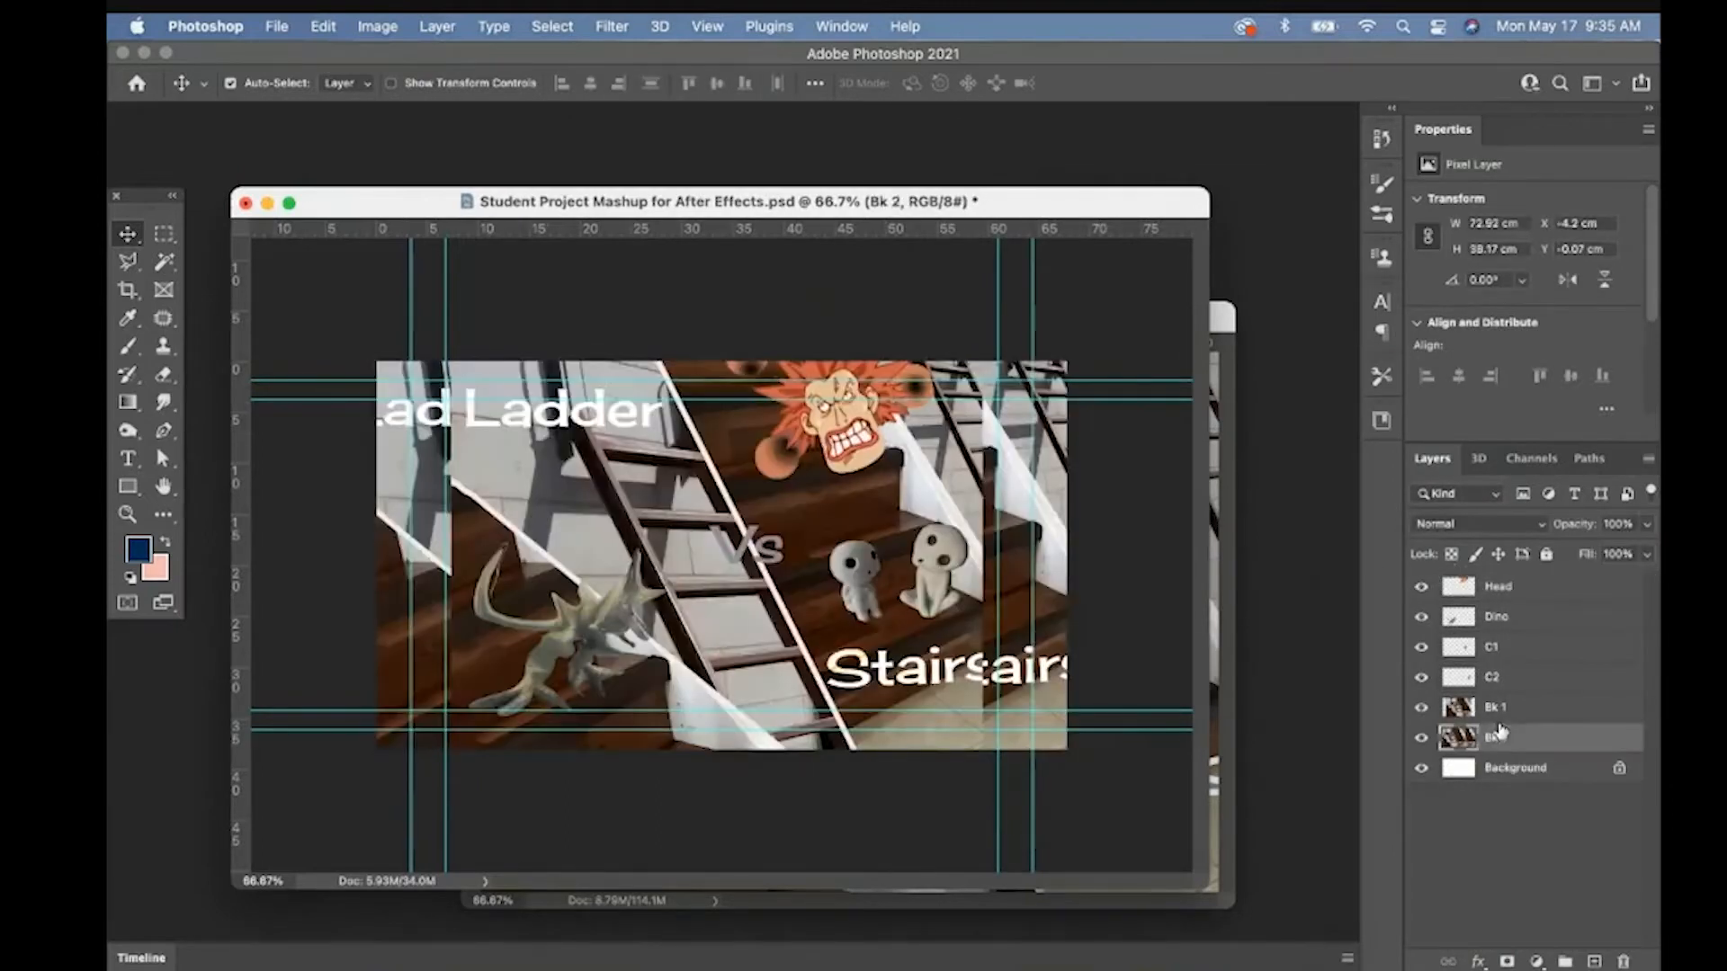
pyautogui.click(1499, 713)
pyautogui.click(1500, 674)
pyautogui.click(1500, 649)
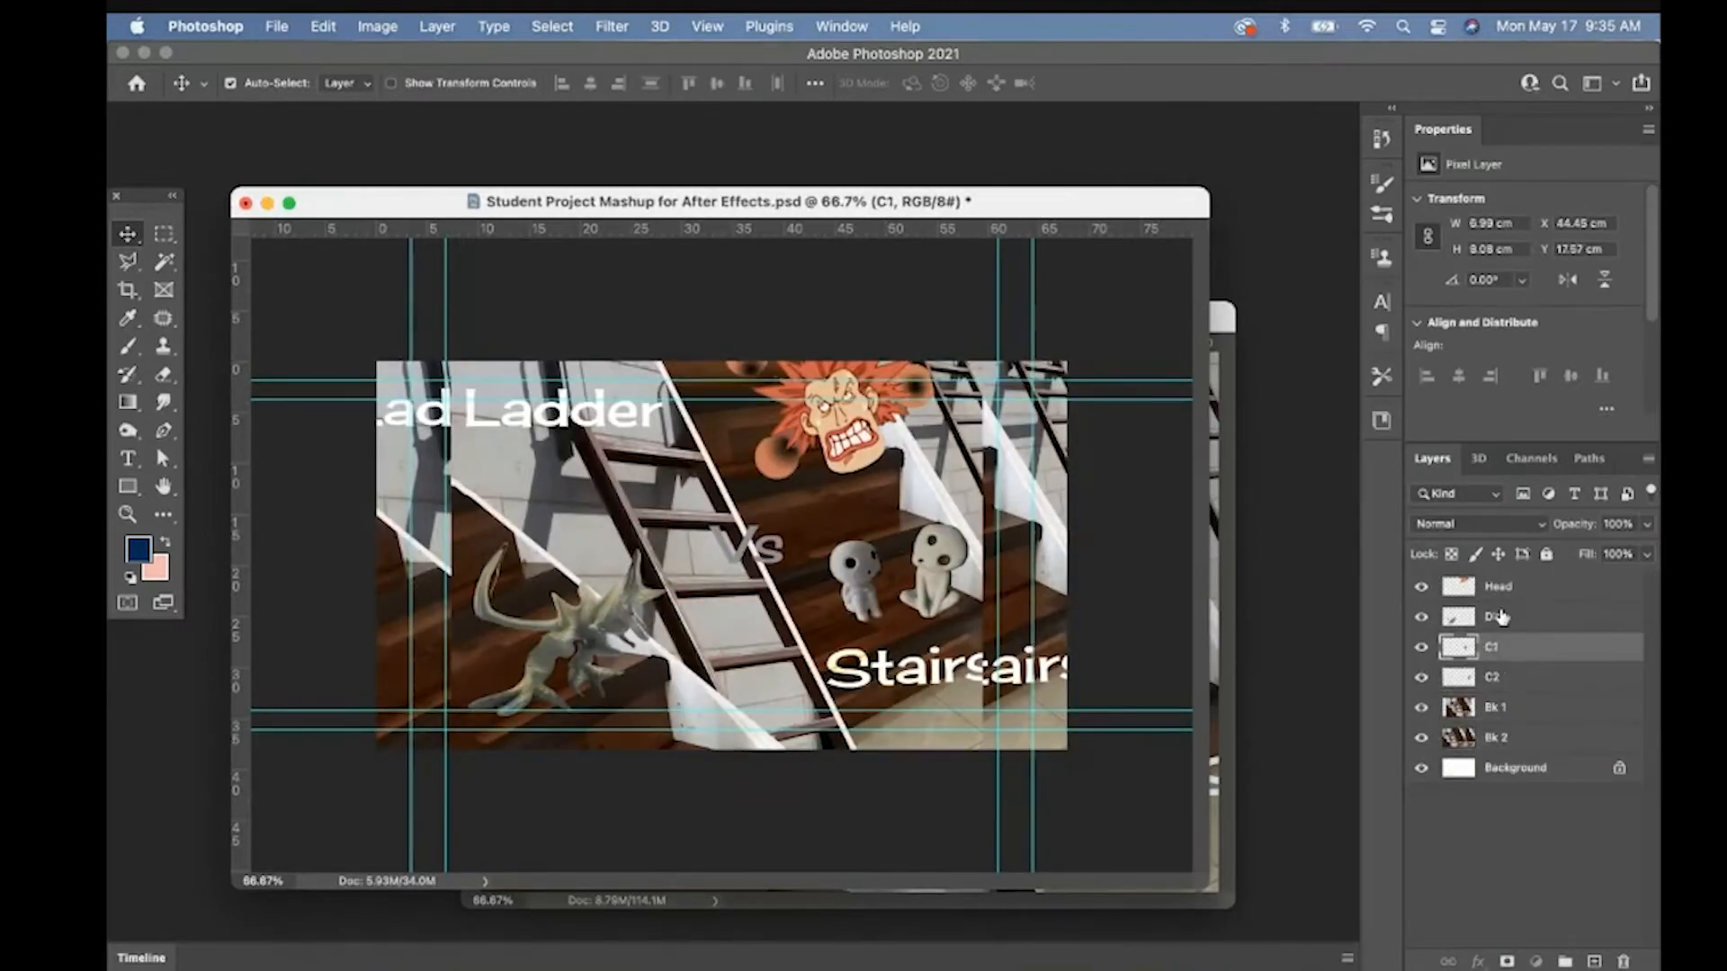
pyautogui.click(1499, 619)
pyautogui.click(1502, 590)
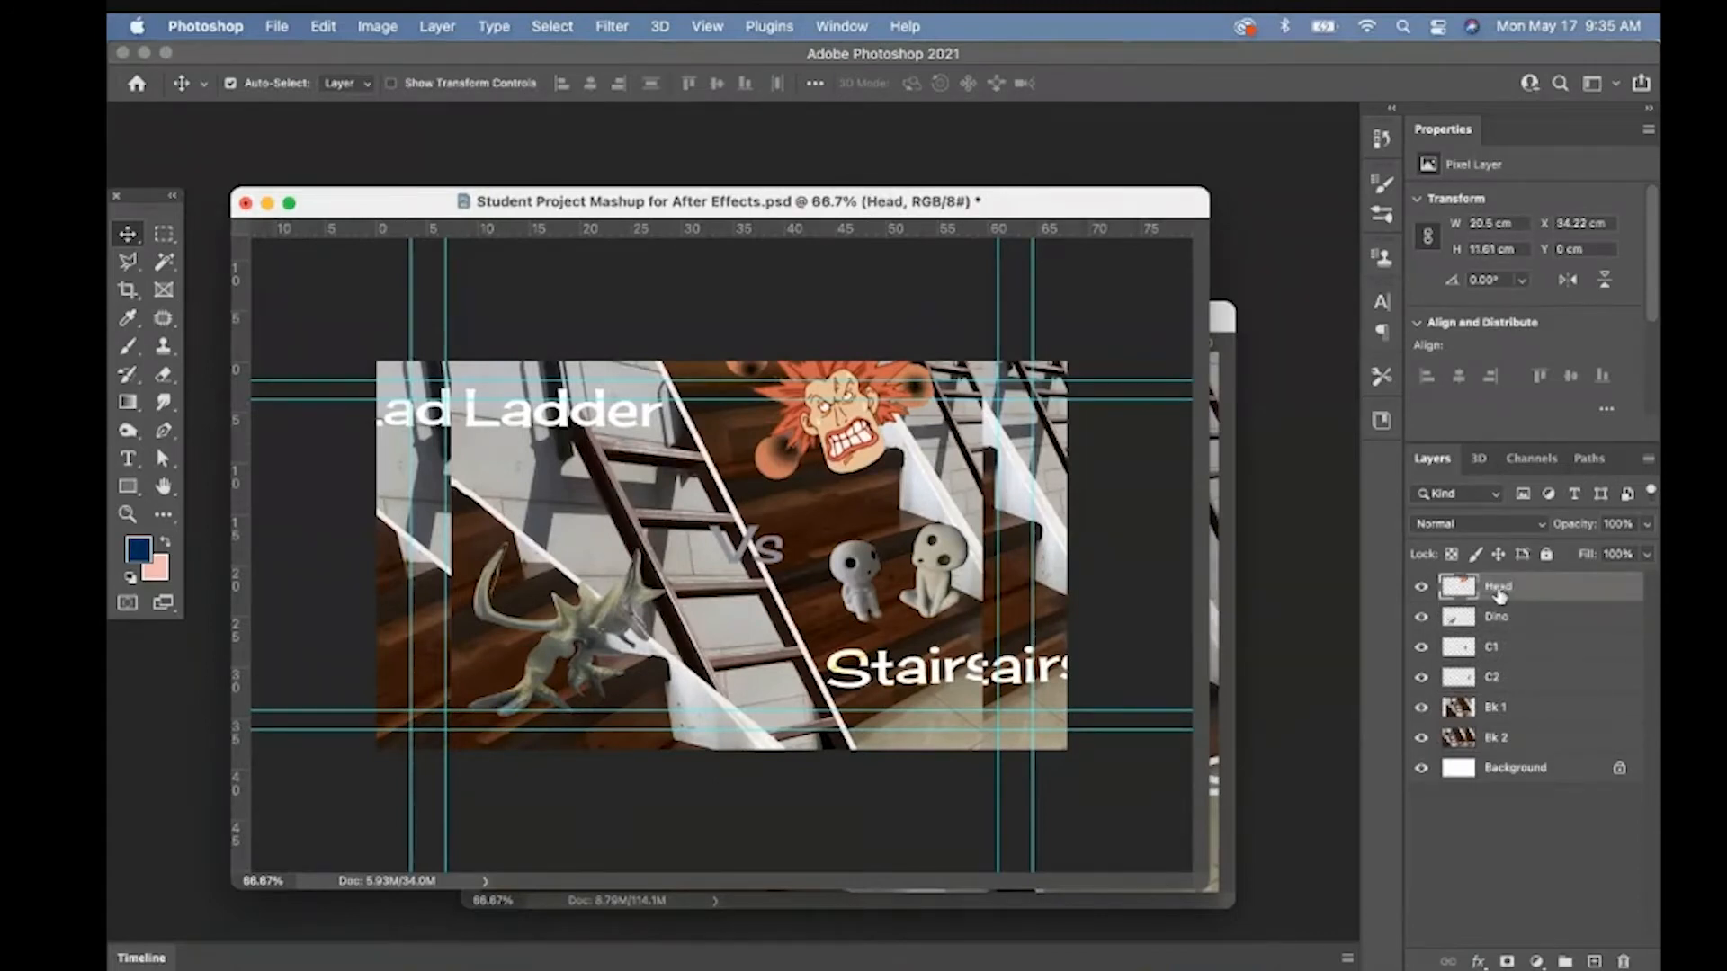
# - Toggle the Head, Dino and C1 layers off and on to check what each one contains
pyautogui.click(1421, 586)
pyautogui.click(1421, 586)
pyautogui.click(1421, 618)
pyautogui.click(1420, 618)
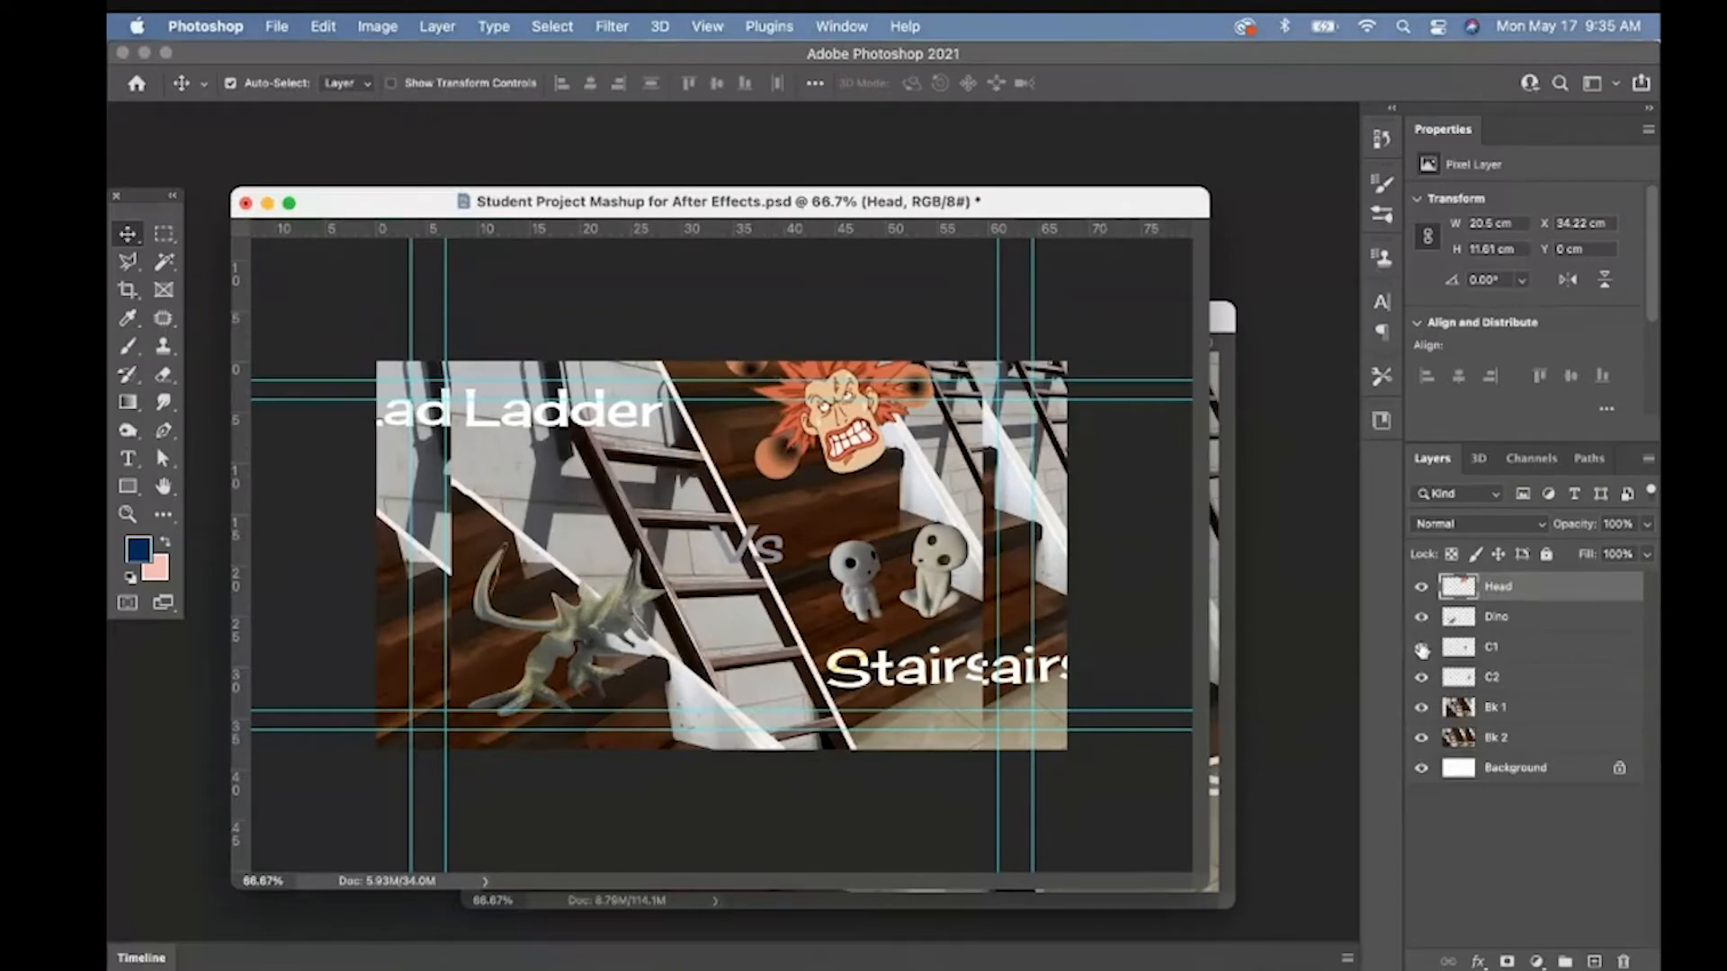
pyautogui.click(1421, 648)
pyautogui.click(1421, 647)
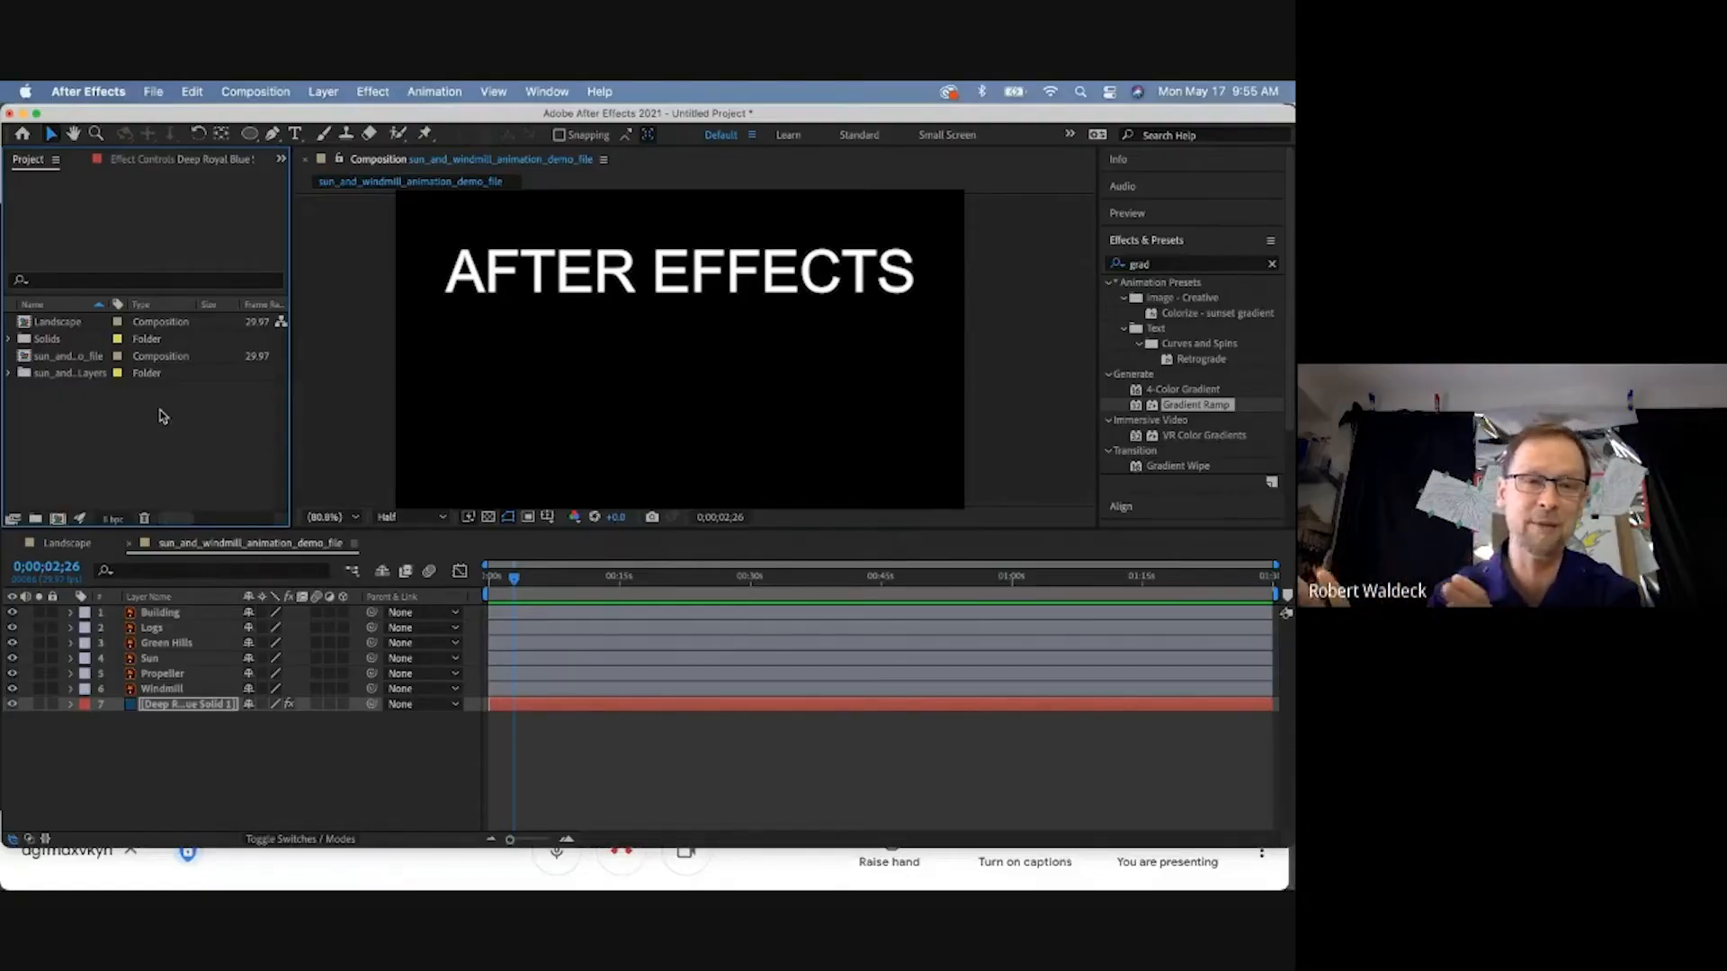
# - Switch to After Effects and import Student Project Mashup for After Effects.psd as Composition - Retain Layer Sizes with editable layer styles
pyautogui.rightClick(124, 438)
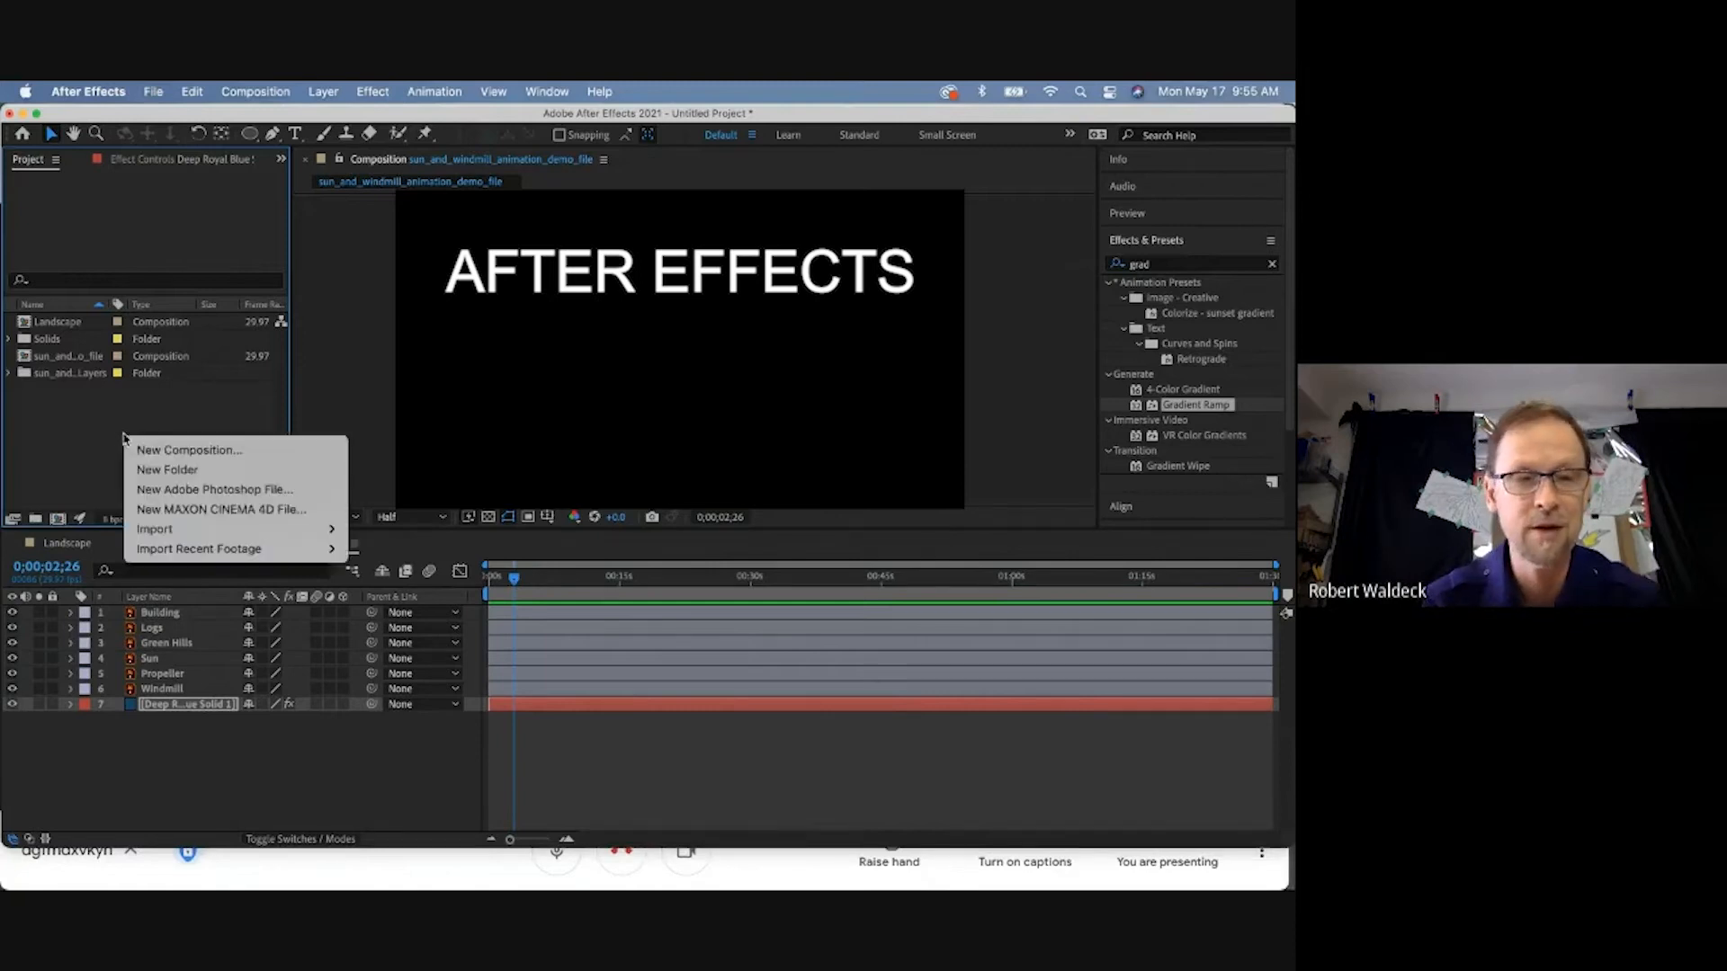
pyautogui.moveTo(225, 529)
pyautogui.click(373, 529)
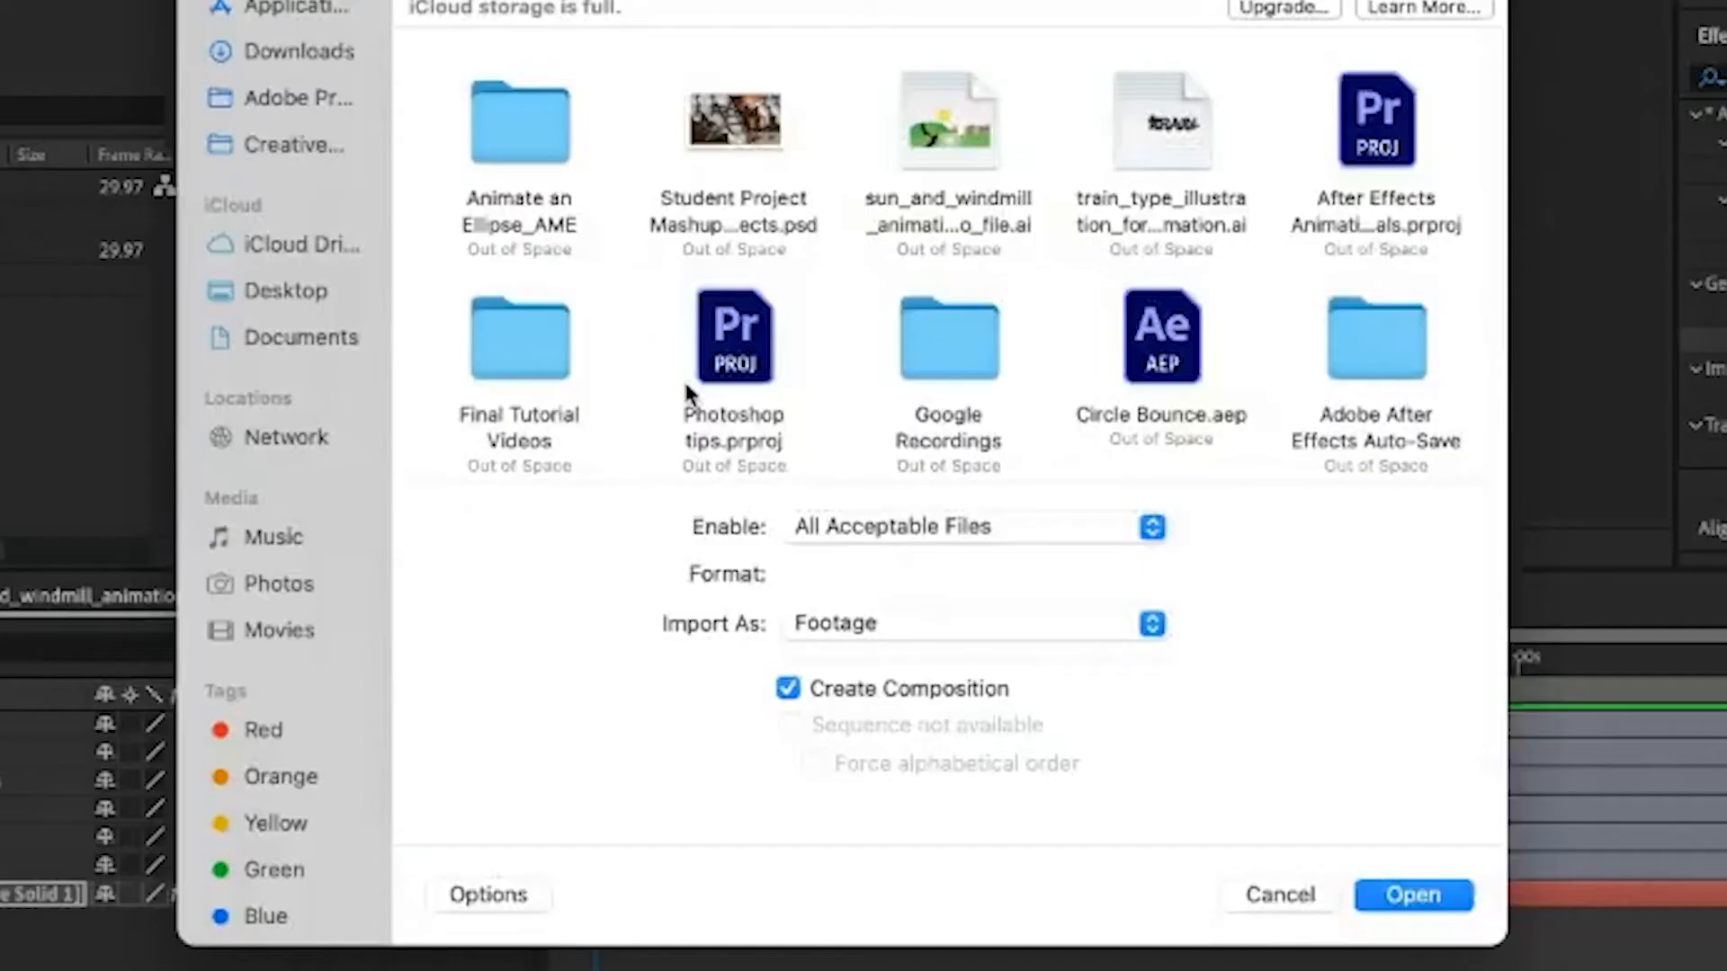
pyautogui.click(765, 153)
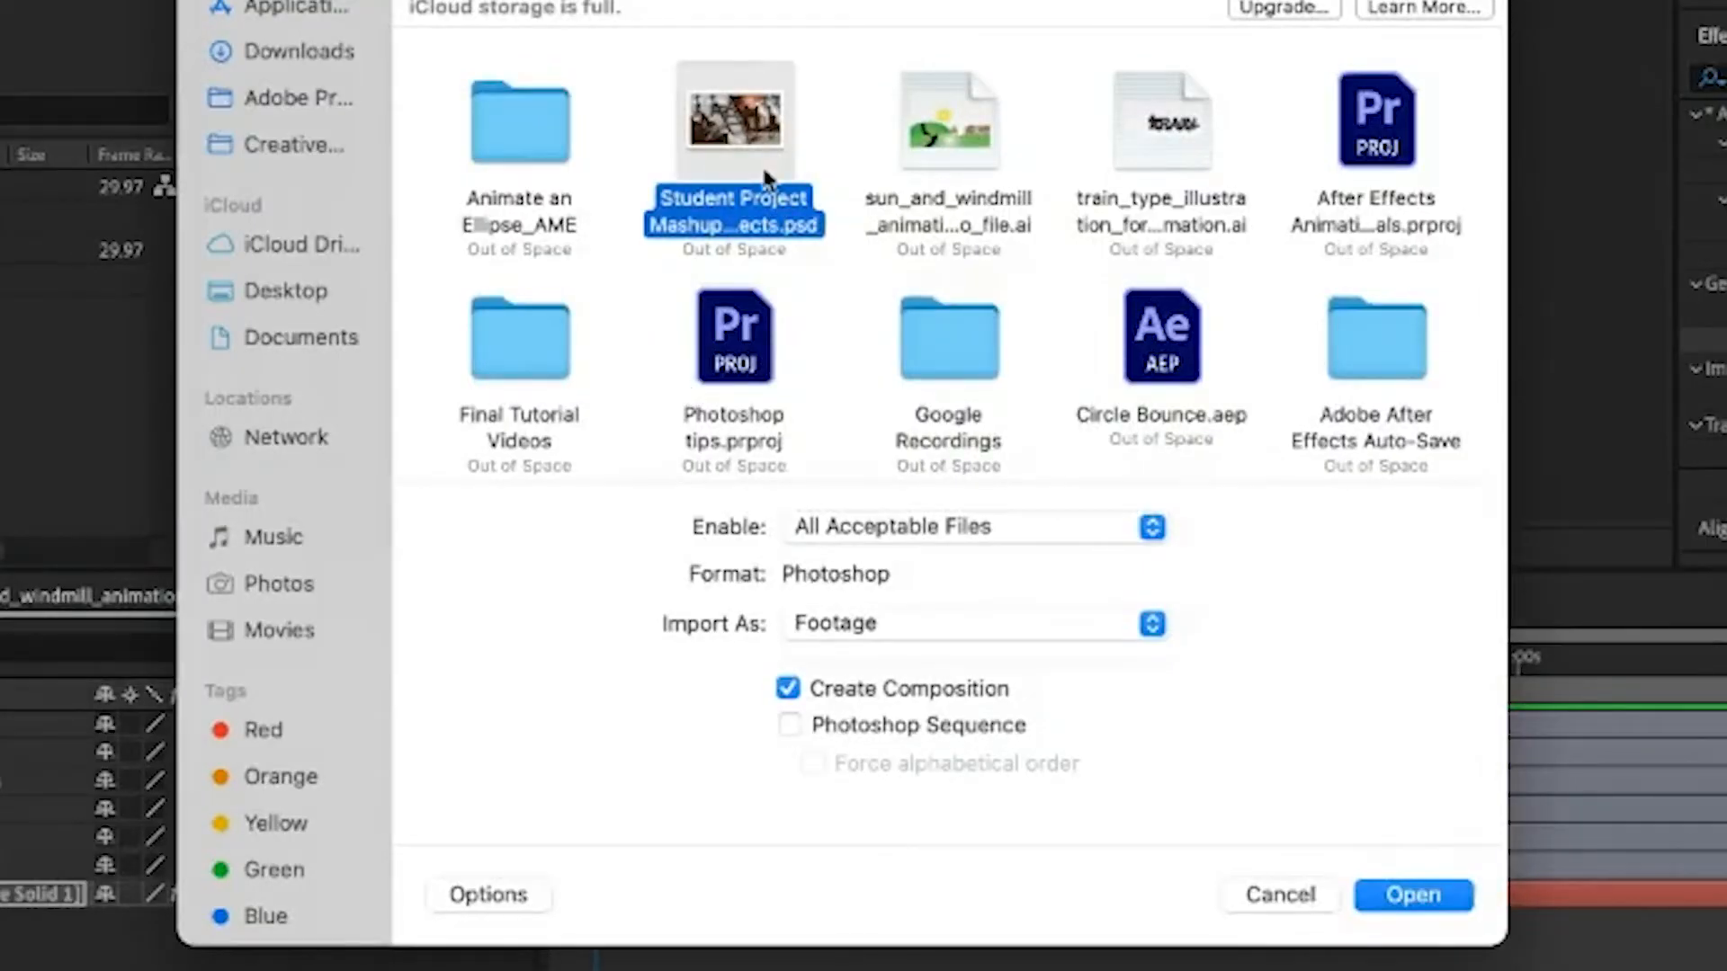
pyautogui.click(877, 627)
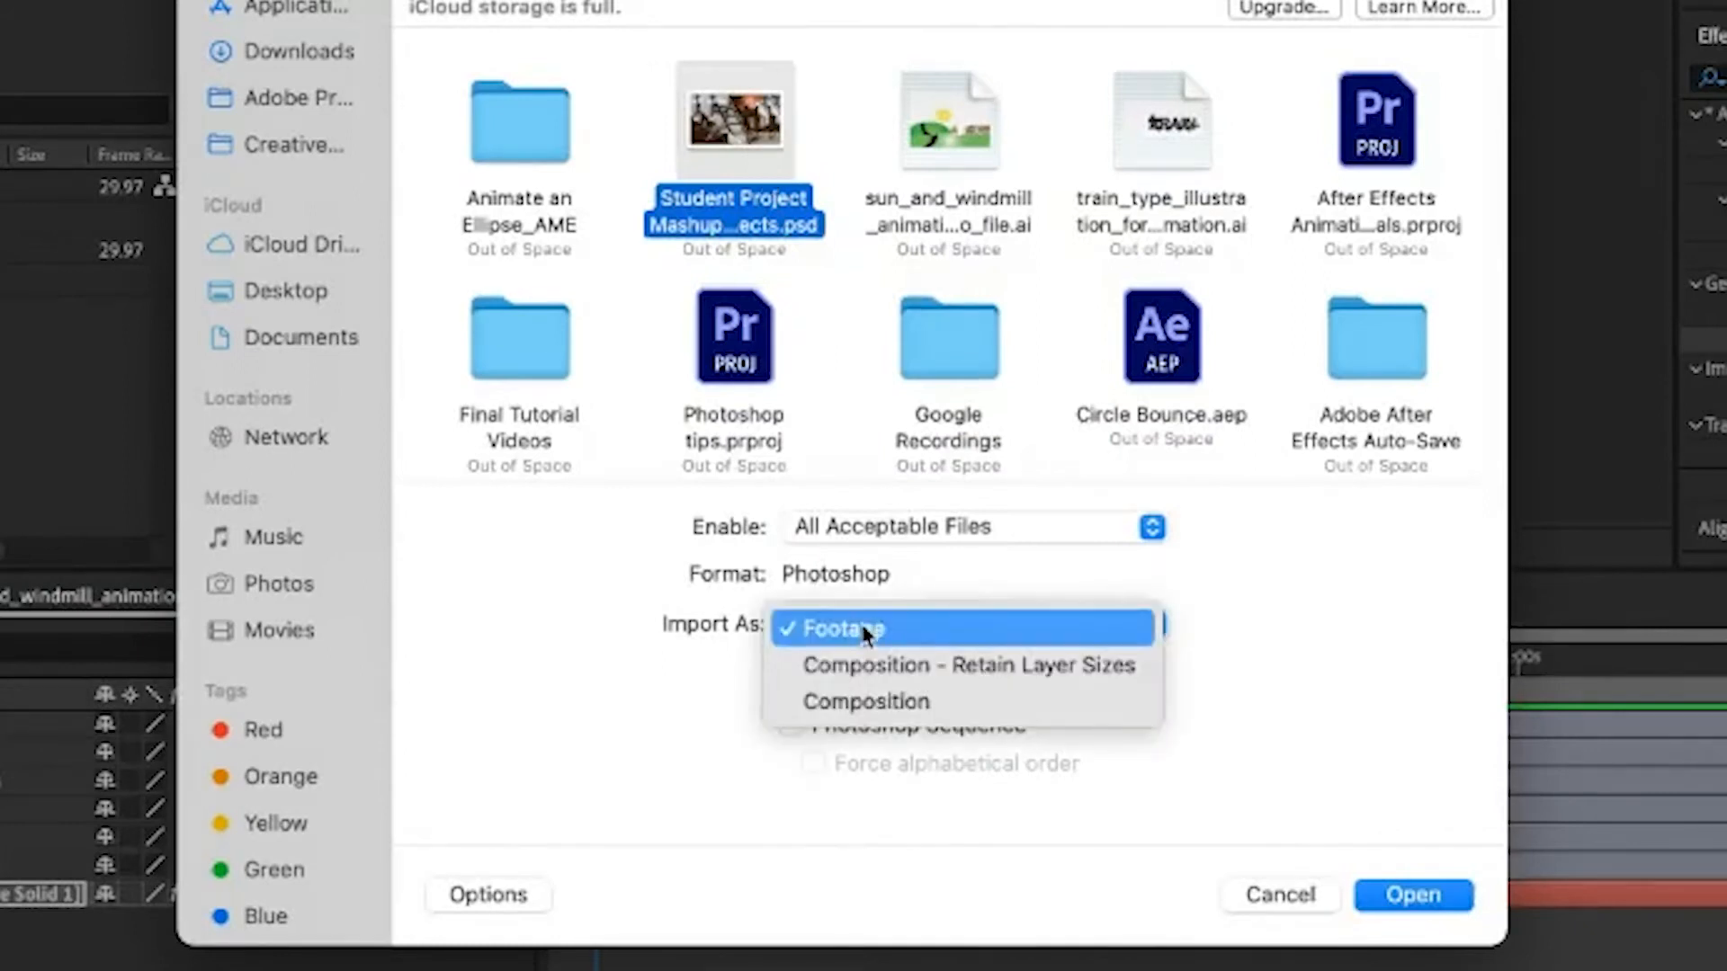
pyautogui.click(957, 665)
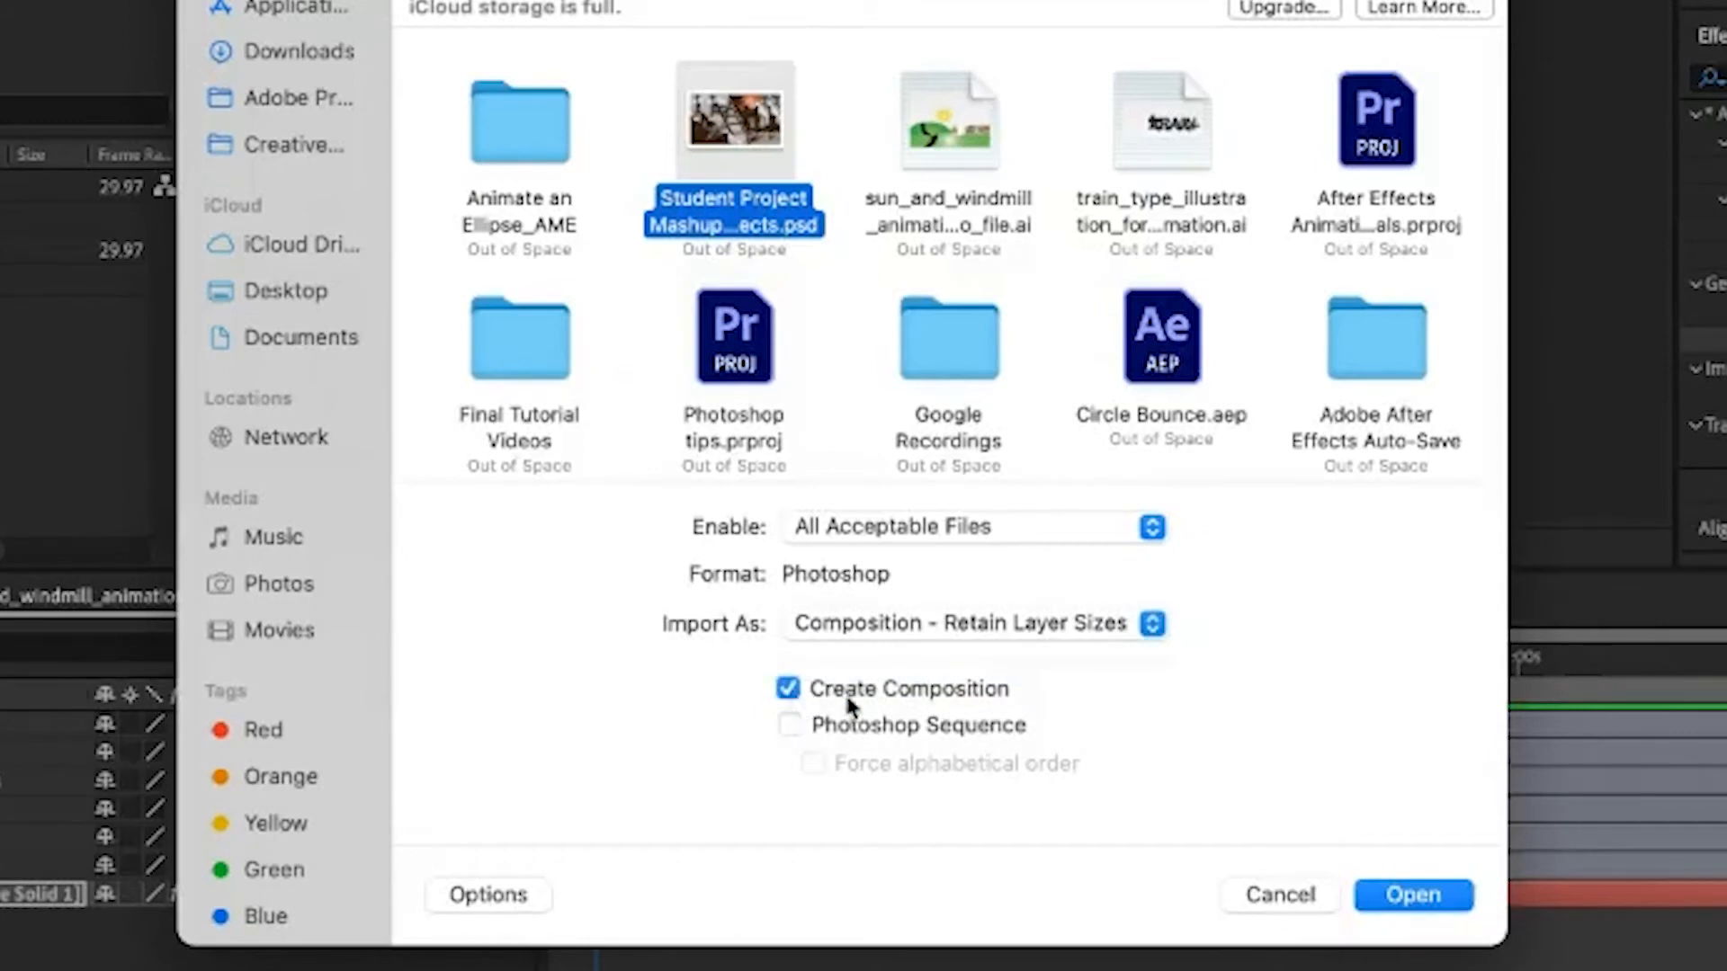
pyautogui.click(1434, 897)
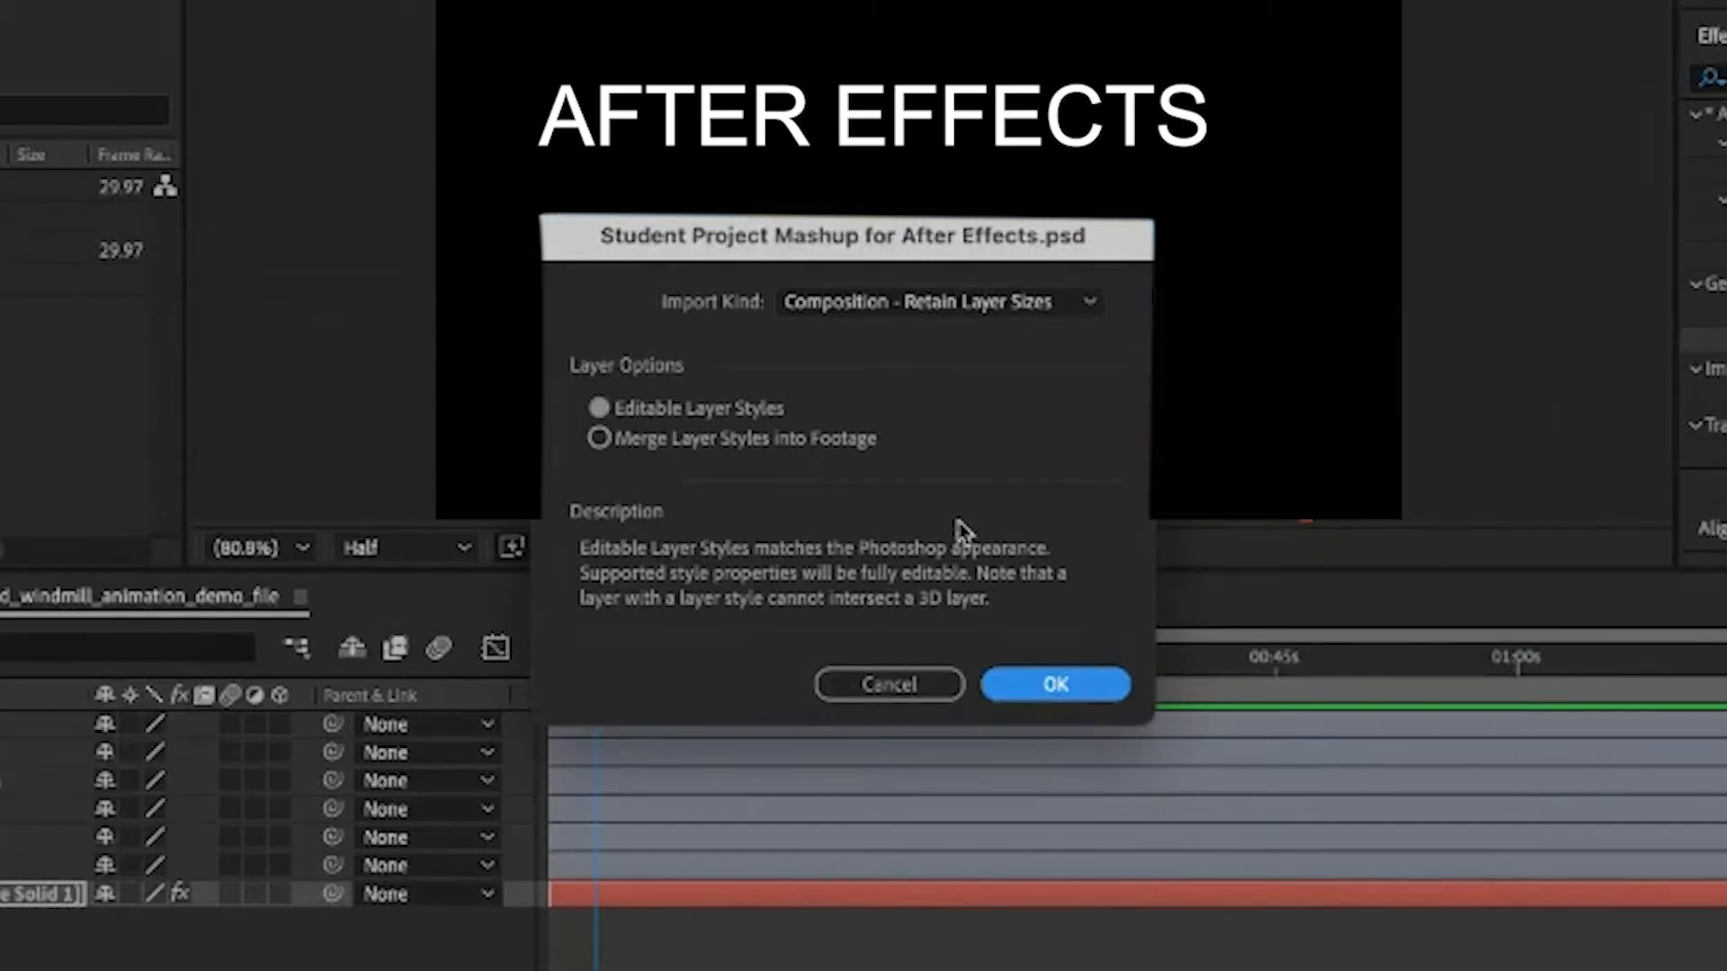
pyautogui.click(1052, 686)
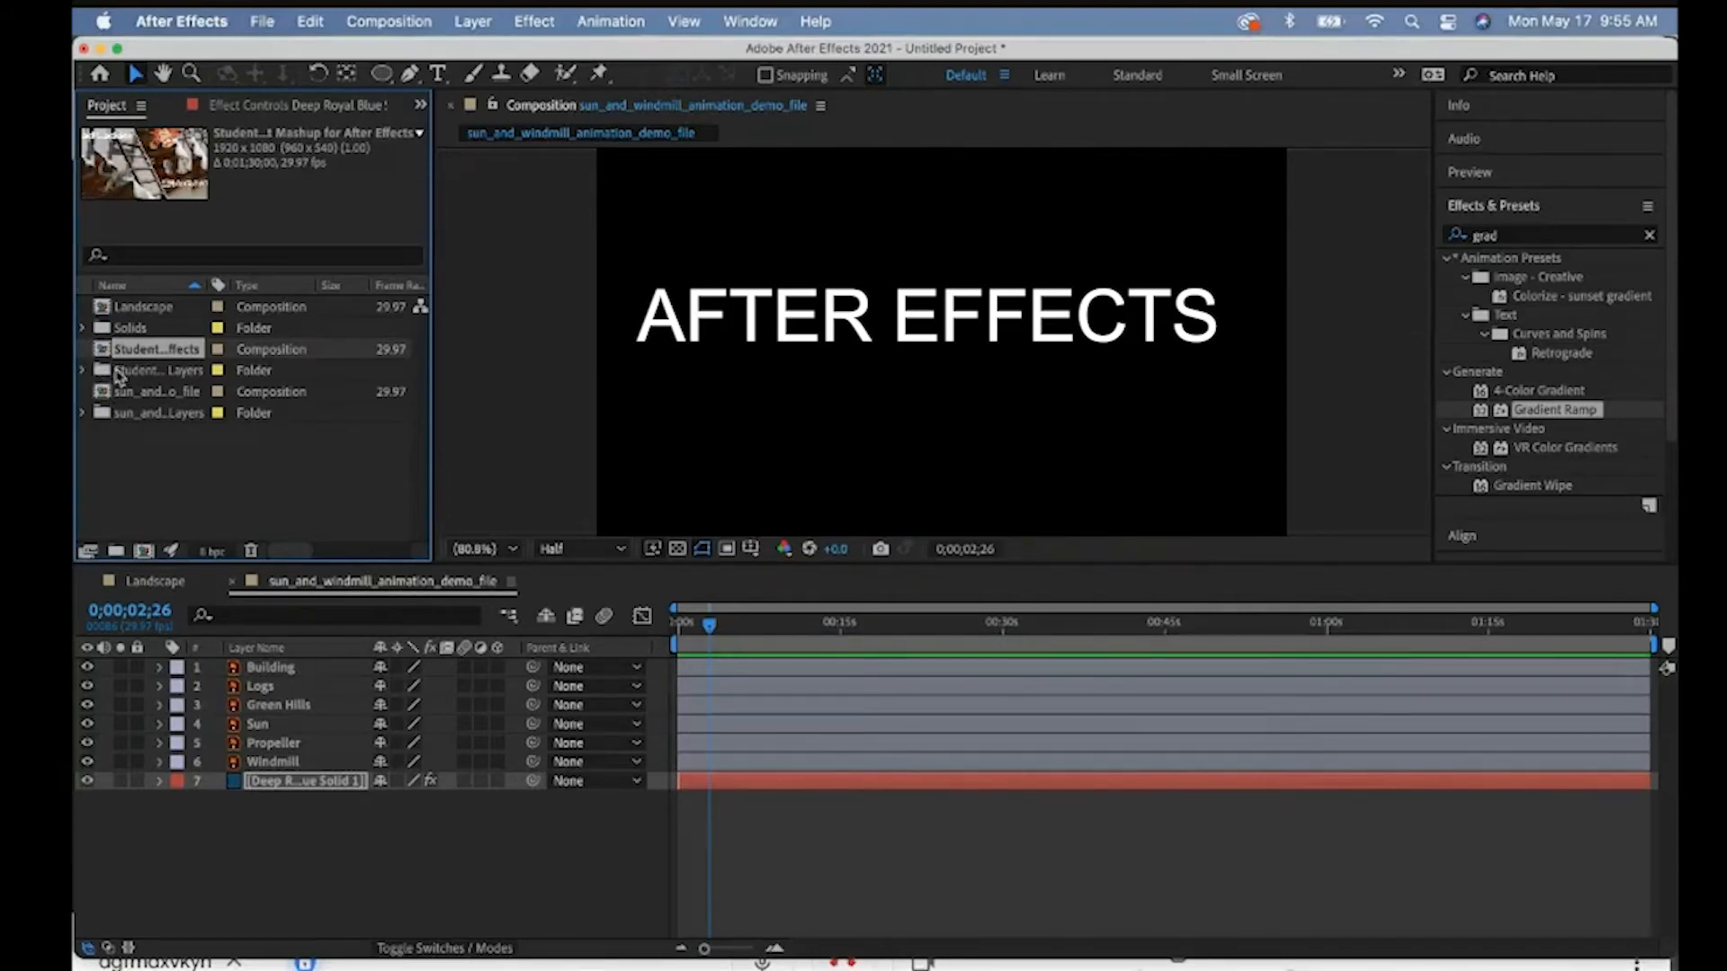
# - Inspect the imported Student Project Mashup layers folder and open the Student Project Mashup for After Effects composition
pyautogui.click(113, 372)
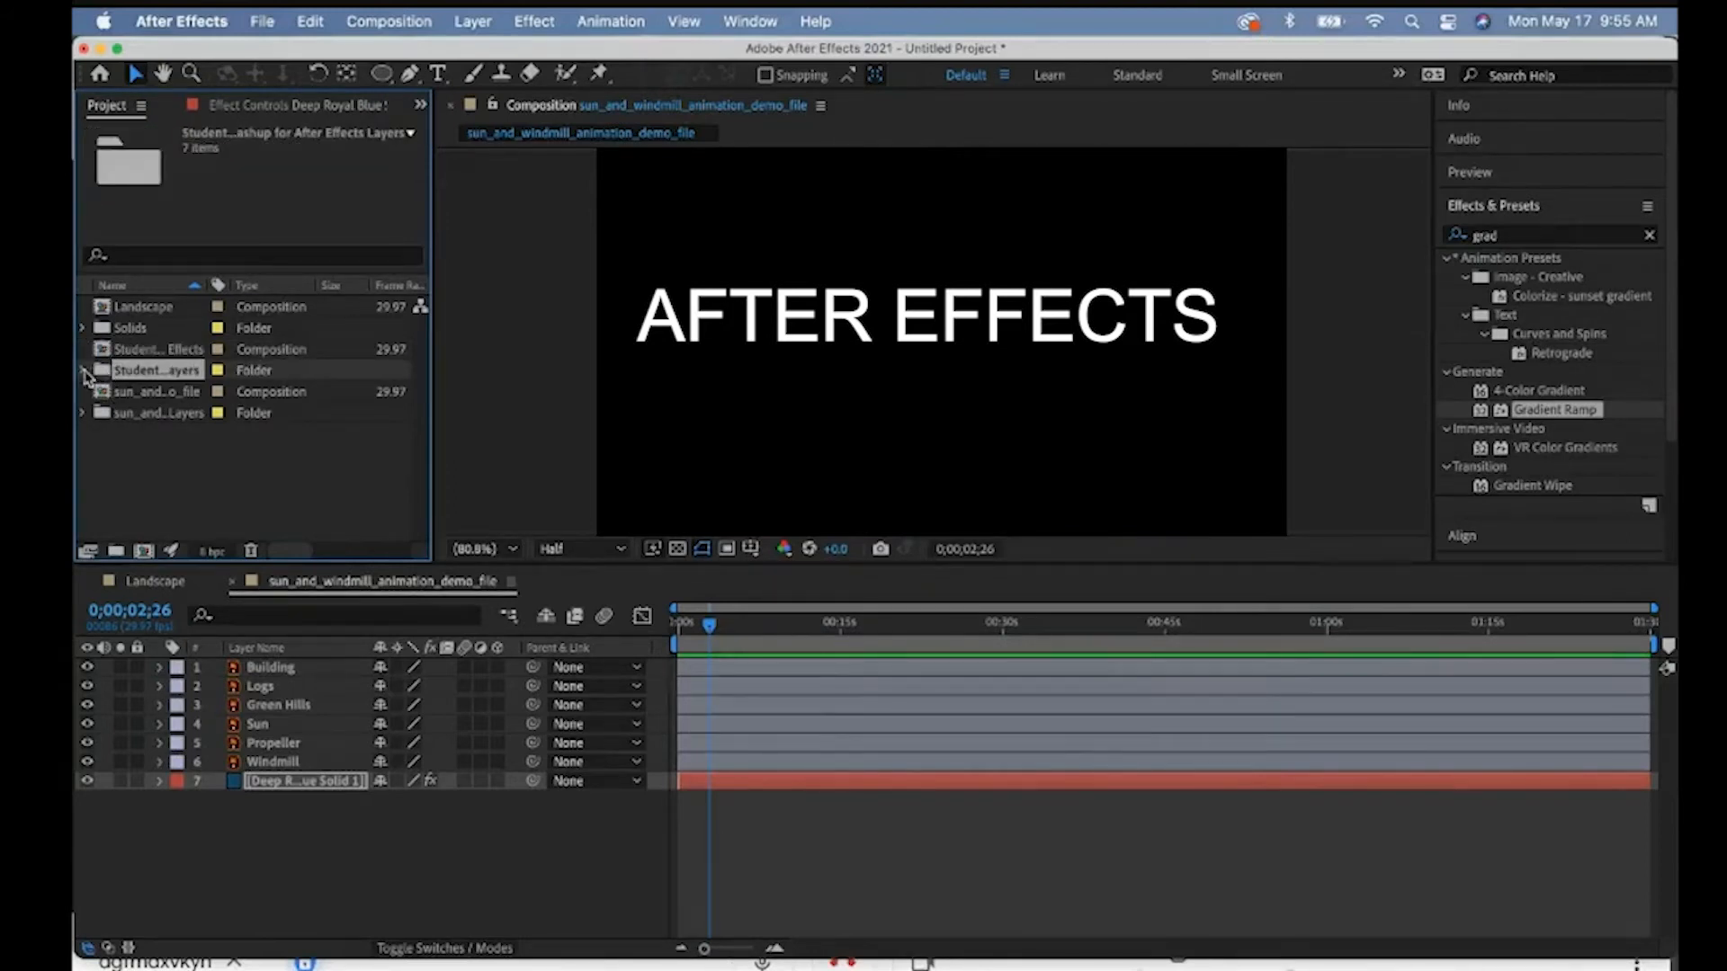
pyautogui.click(84, 370)
pyautogui.click(83, 371)
pyautogui.click(135, 351)
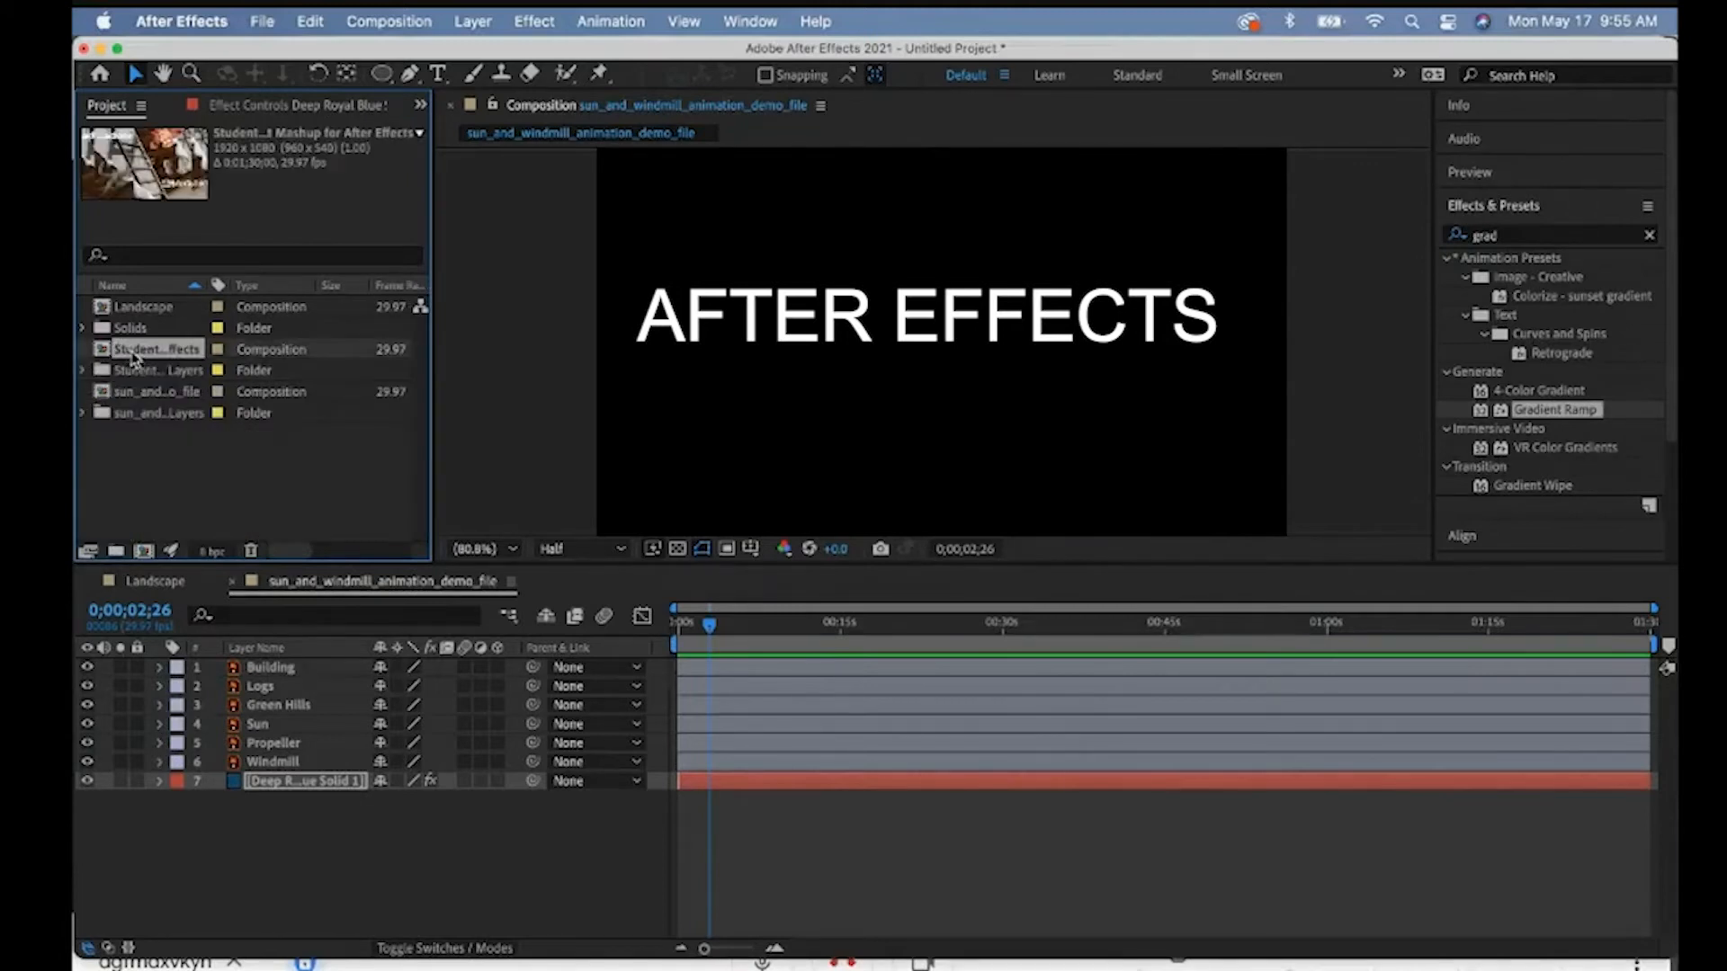
pyautogui.doubleClick(118, 357)
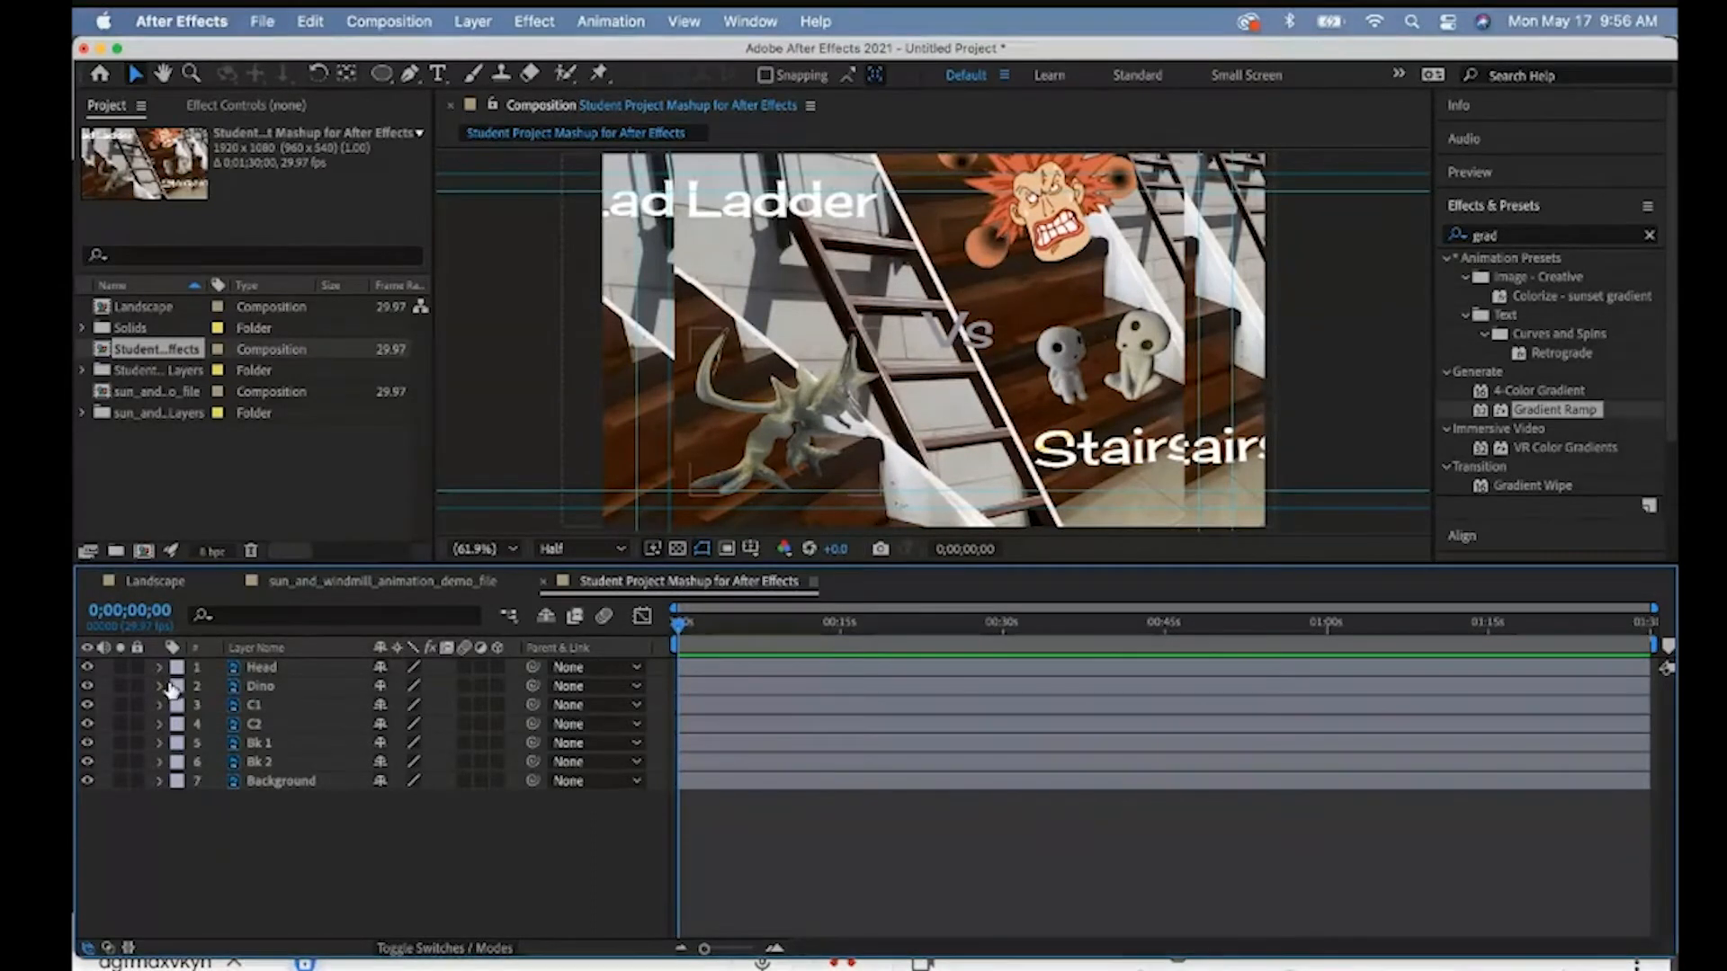
# - Identify the Head layer by toggling its visibility and start keyframing all five of its Transform properties at 0;00;00;00
pyautogui.click(86, 667)
pyautogui.click(86, 667)
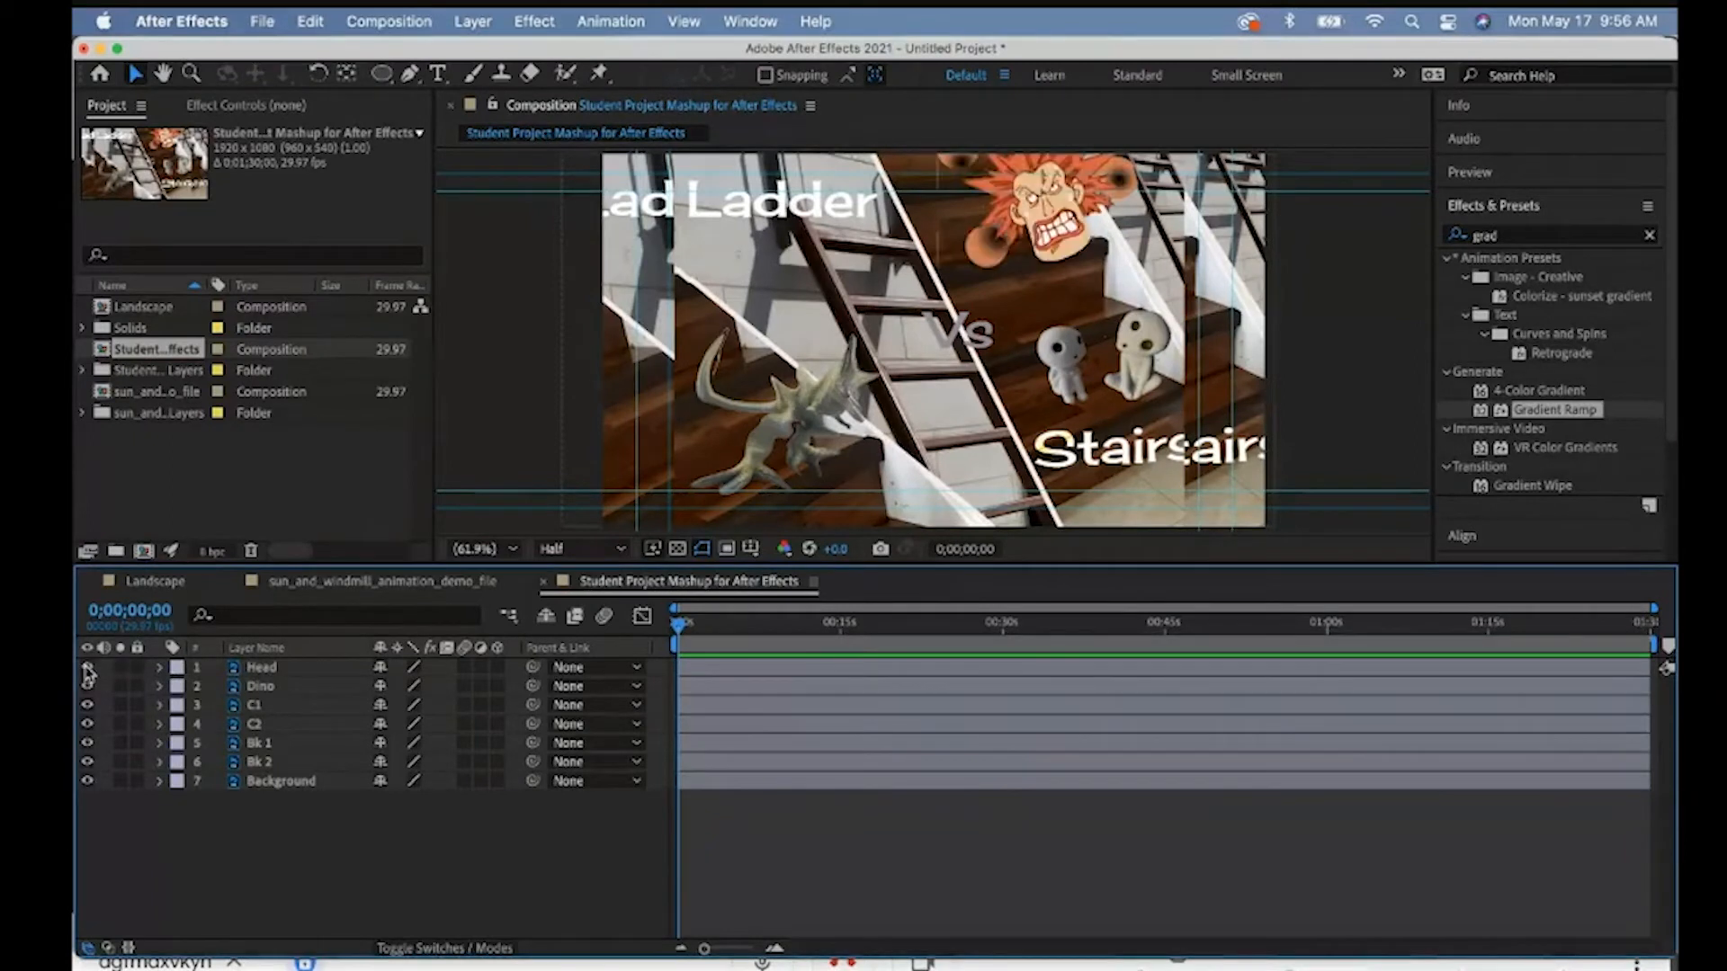
pyautogui.click(162, 668)
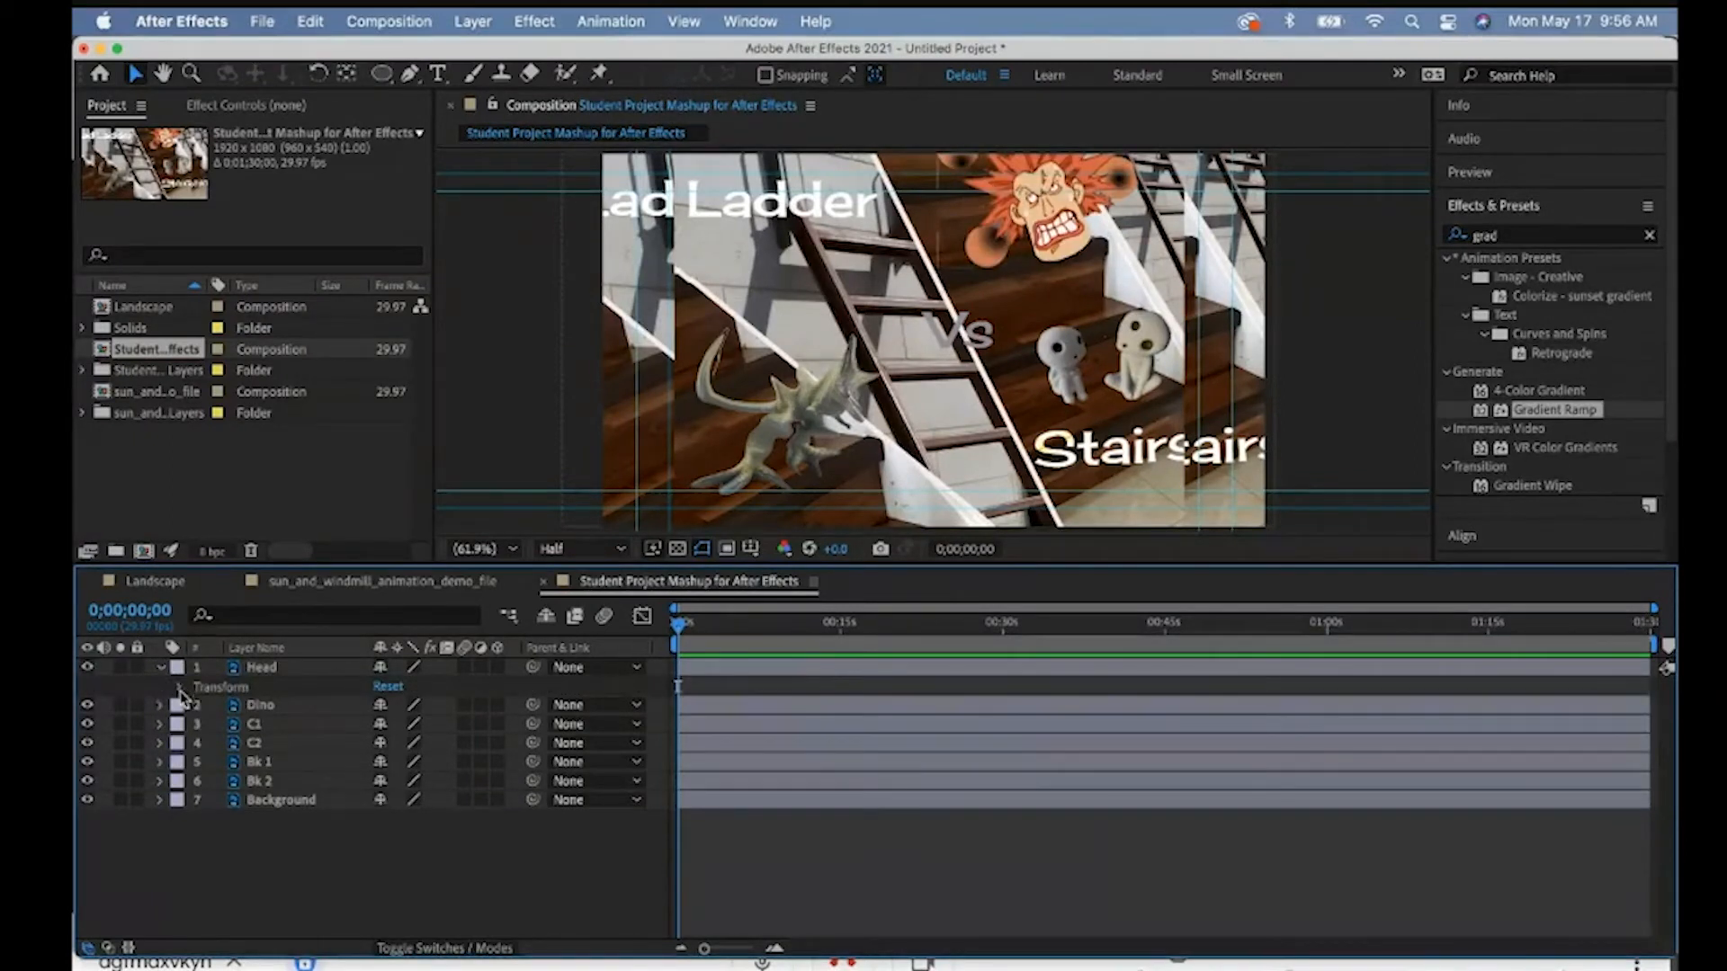
pyautogui.click(180, 687)
pyautogui.moveTo(216, 707); pyautogui.dragTo(219, 788)
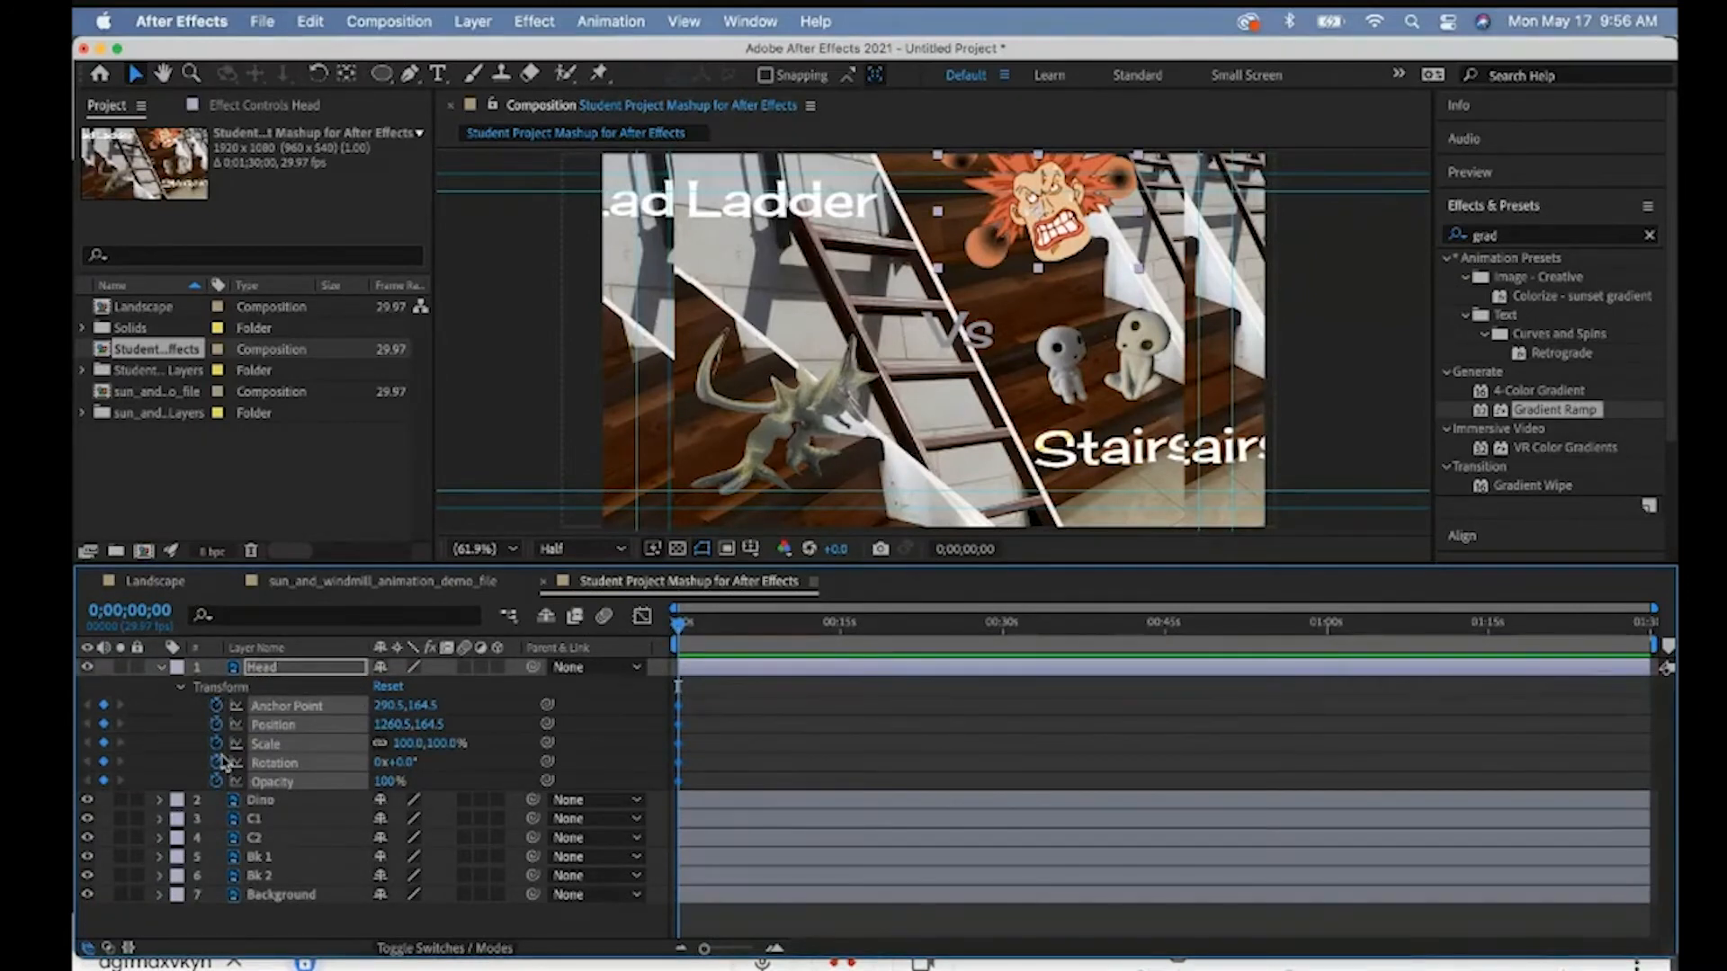
# - At 0;00;02;20, scale the Head layer up and rotate it counterclockwise as new keyframes, and preview the animation
pyautogui.moveTo(679, 622); pyautogui.dragTo(707, 622)
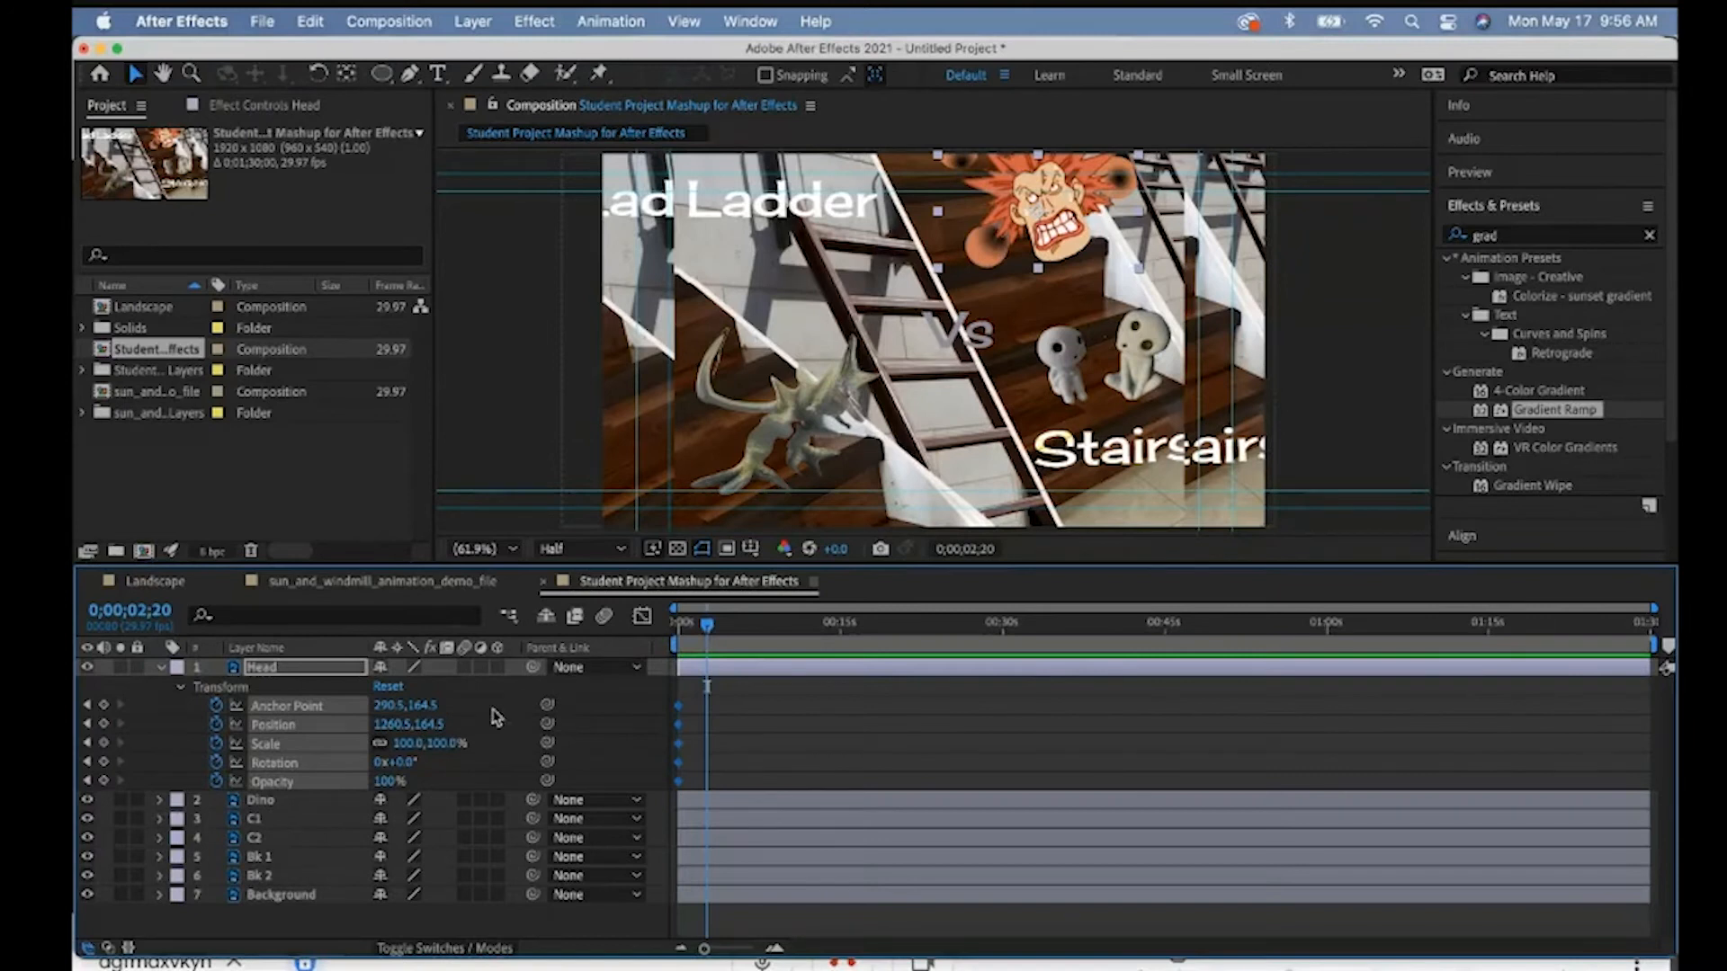
pyautogui.moveTo(441, 744); pyautogui.dragTo(551, 735)
pyautogui.moveTo(399, 761)
pyautogui.mouseDown()
pyautogui.moveTo(458, 753)
pyautogui.moveTo(376, 753)
pyautogui.mouseUp()
pyautogui.click(663, 624)
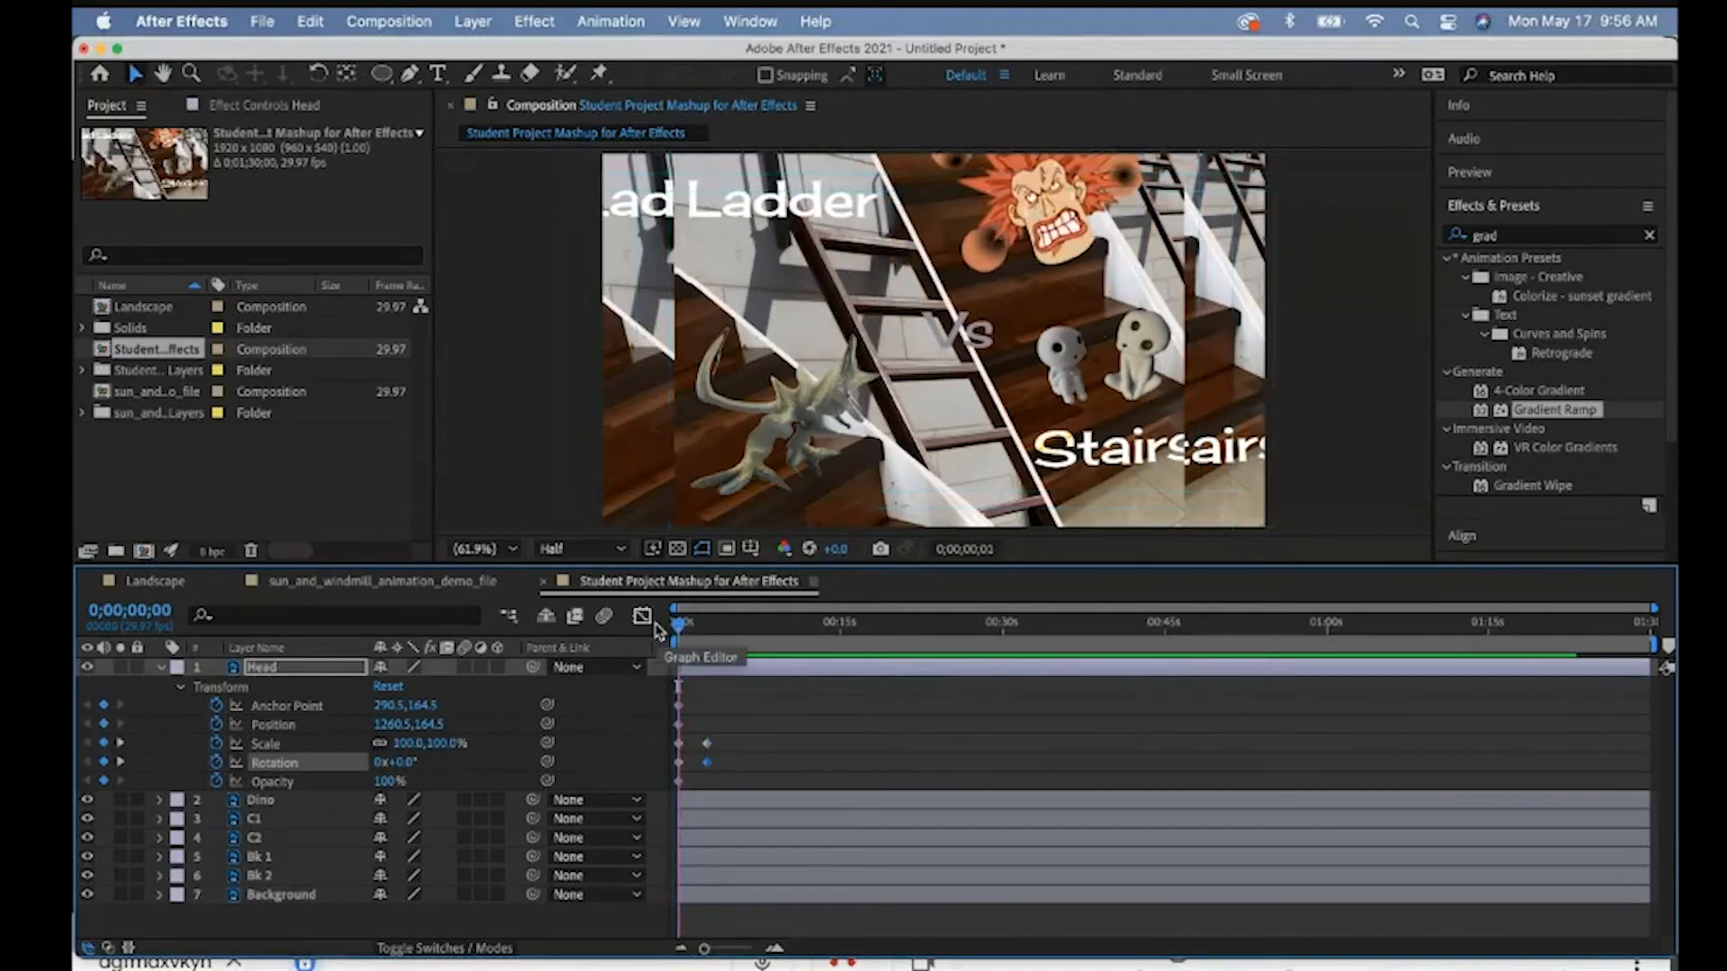
pyautogui.click(179, 687)
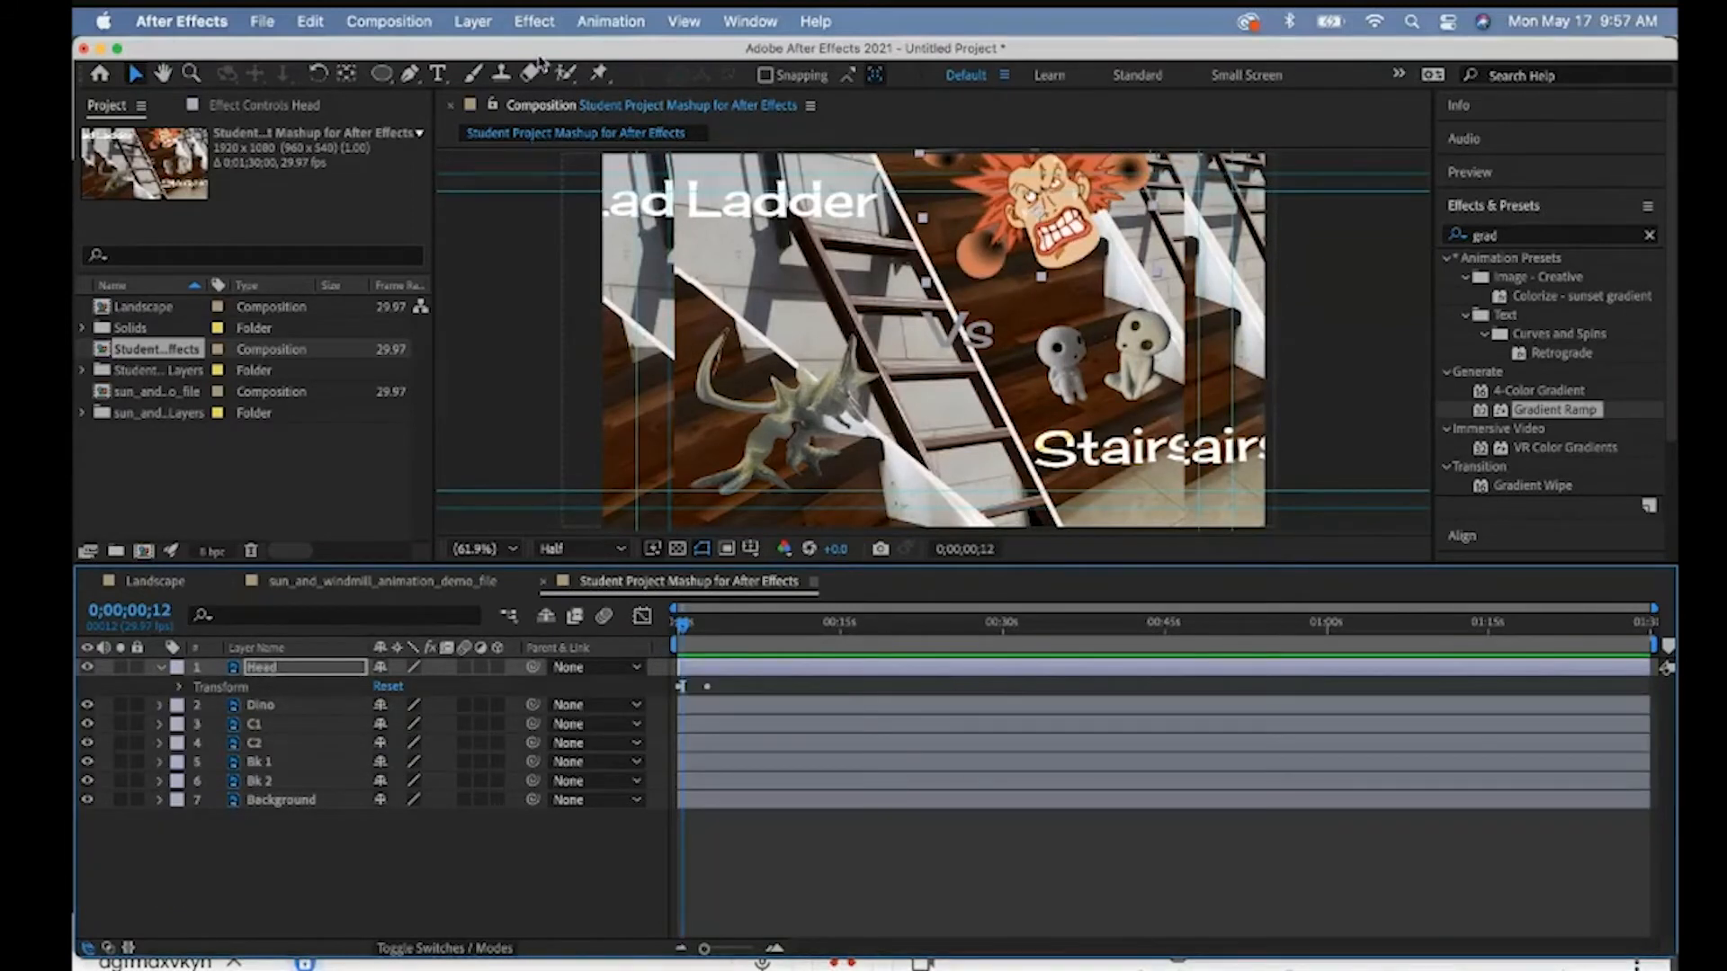
# - Apply the CC Flo Motion distort effect to the Head layer and set its Amount 2 to -2.0
pyautogui.click(534, 21)
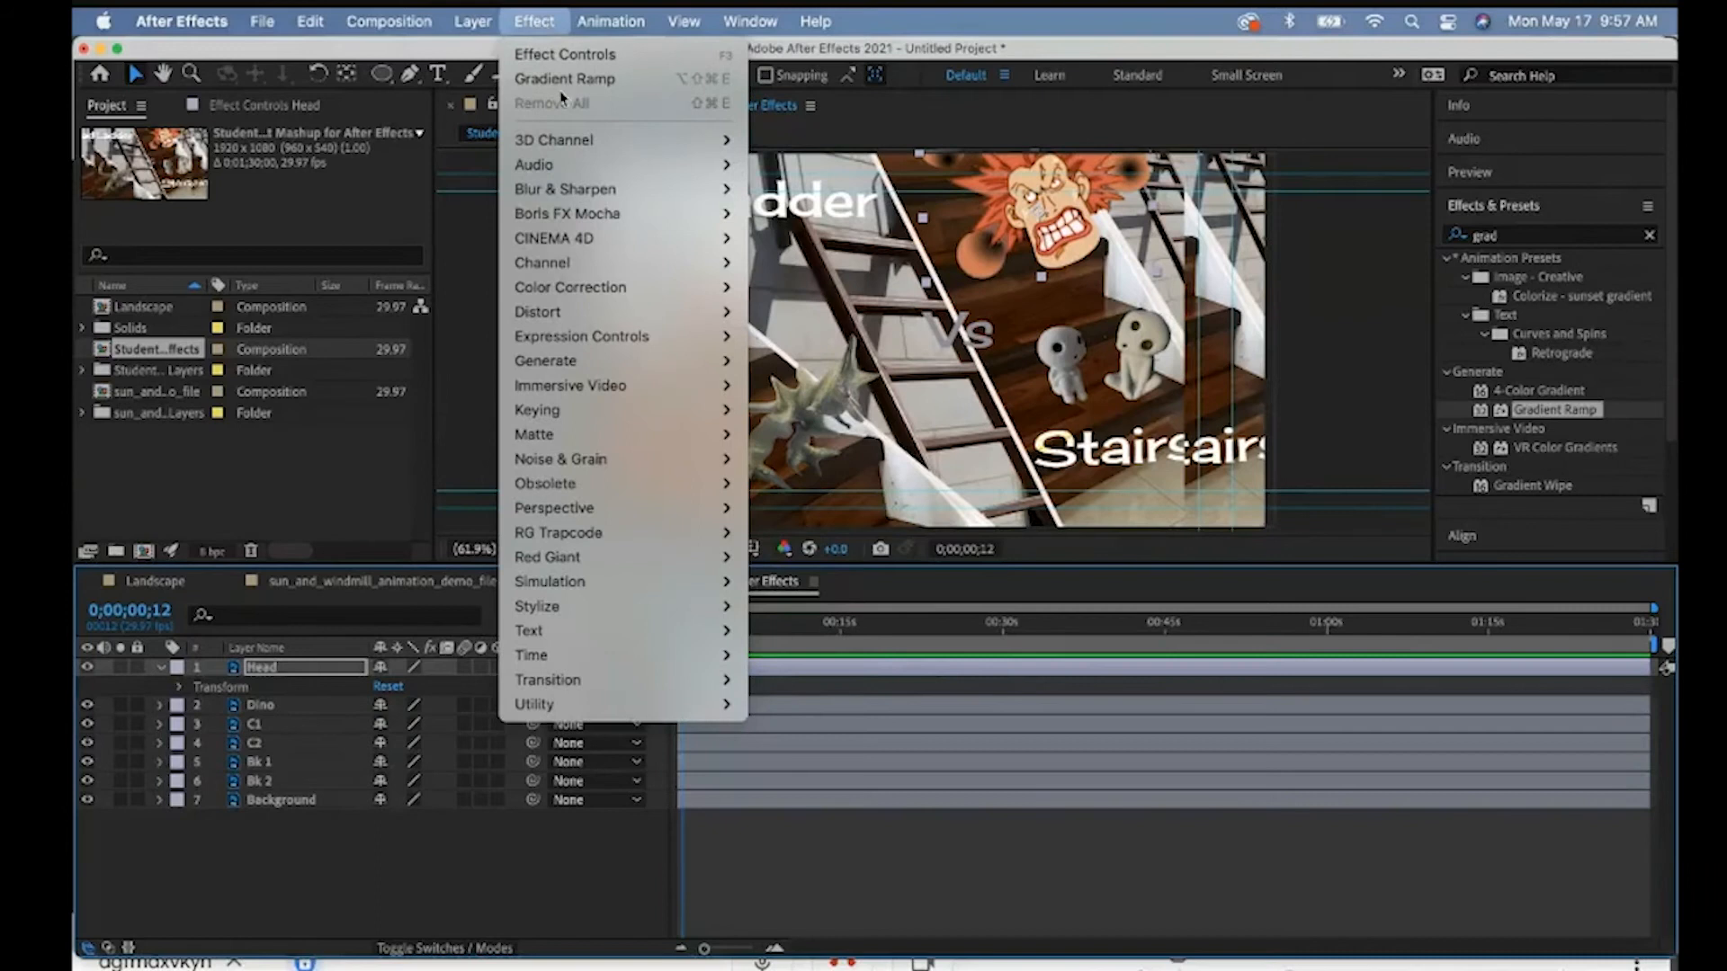
pyautogui.moveTo(600, 368)
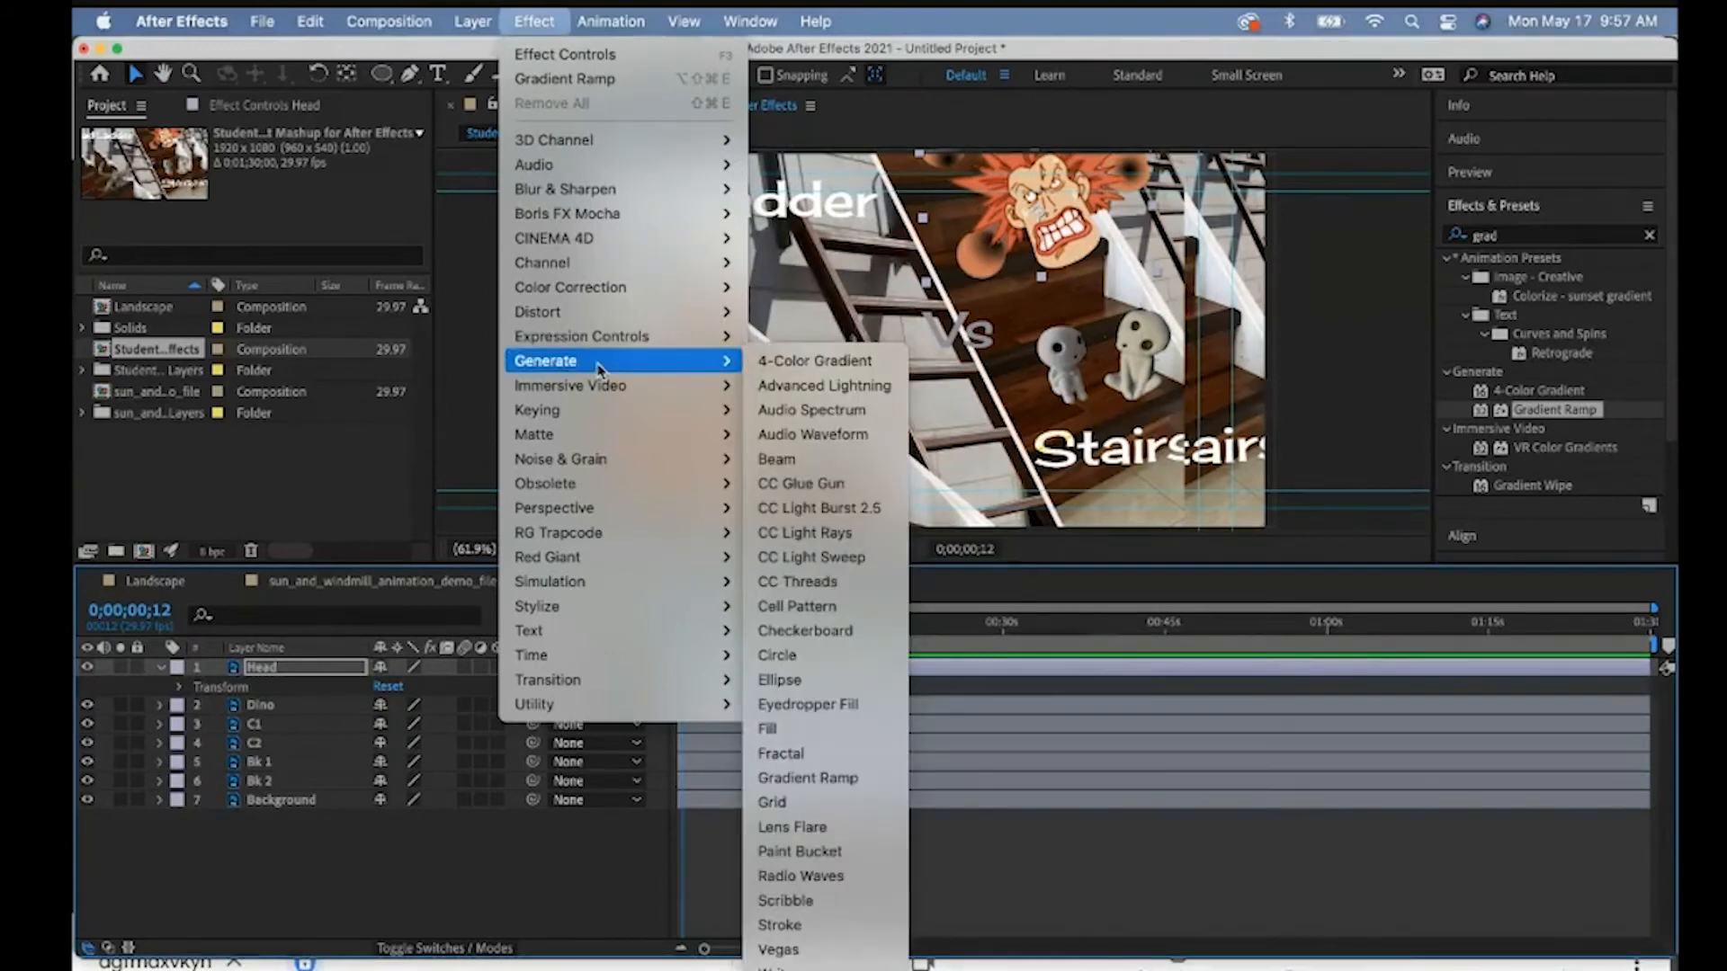
pyautogui.moveTo(595, 589)
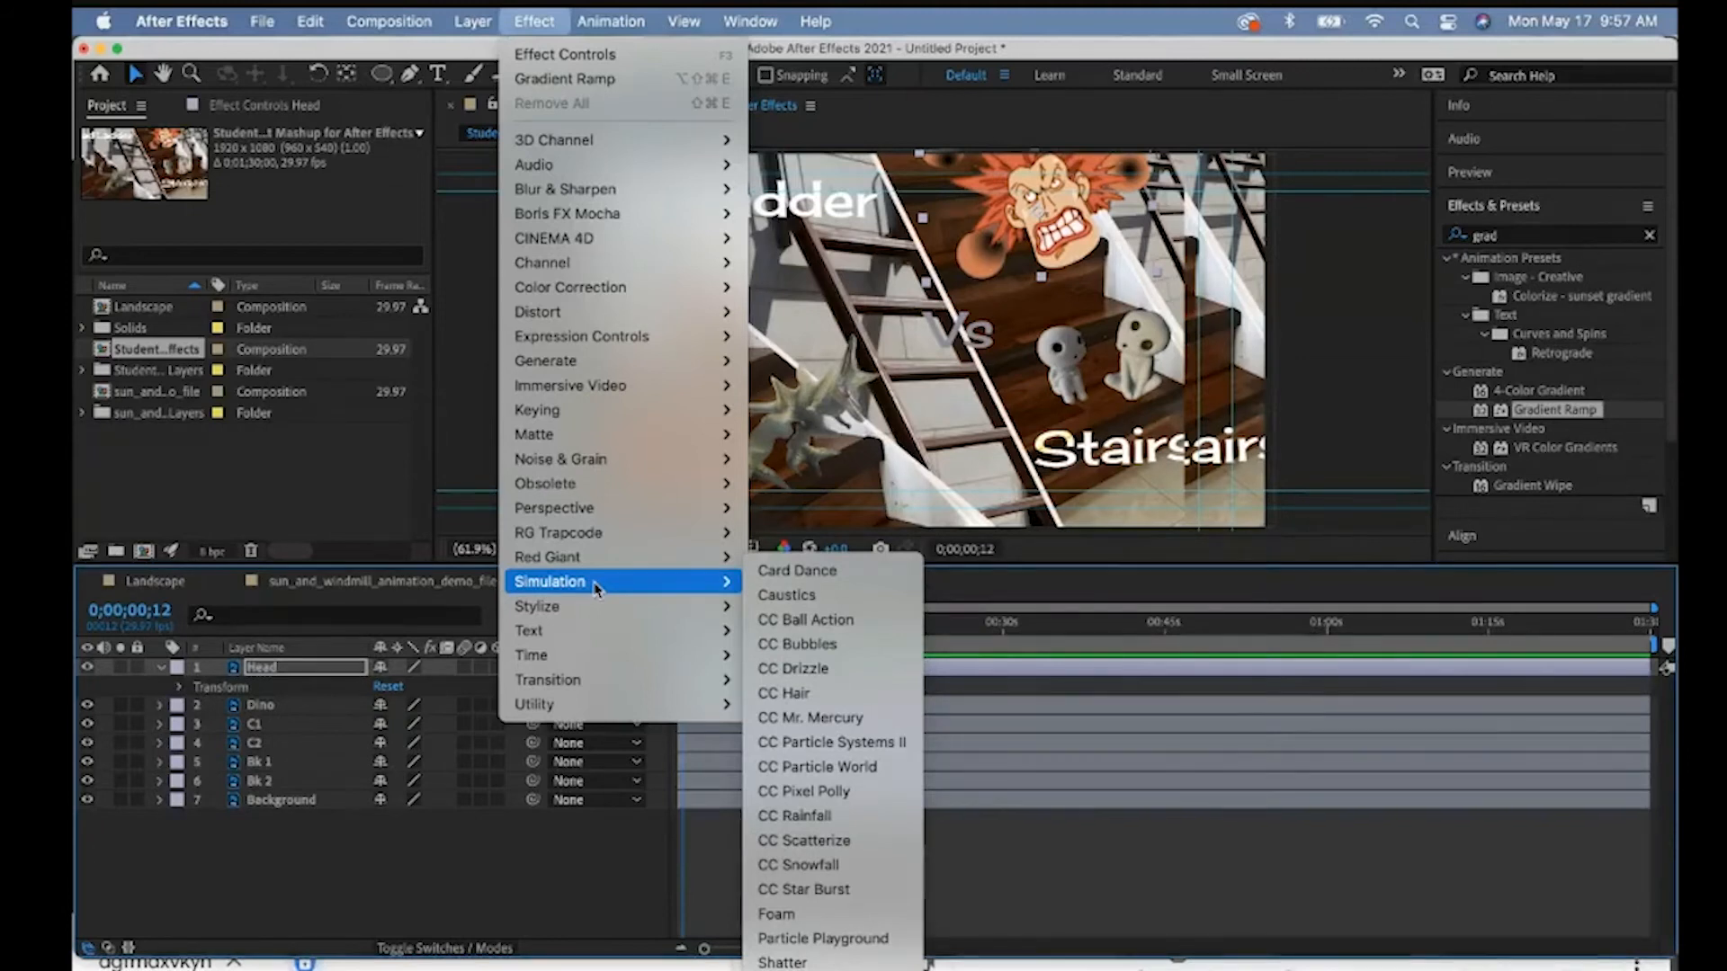
pyautogui.moveTo(574, 320)
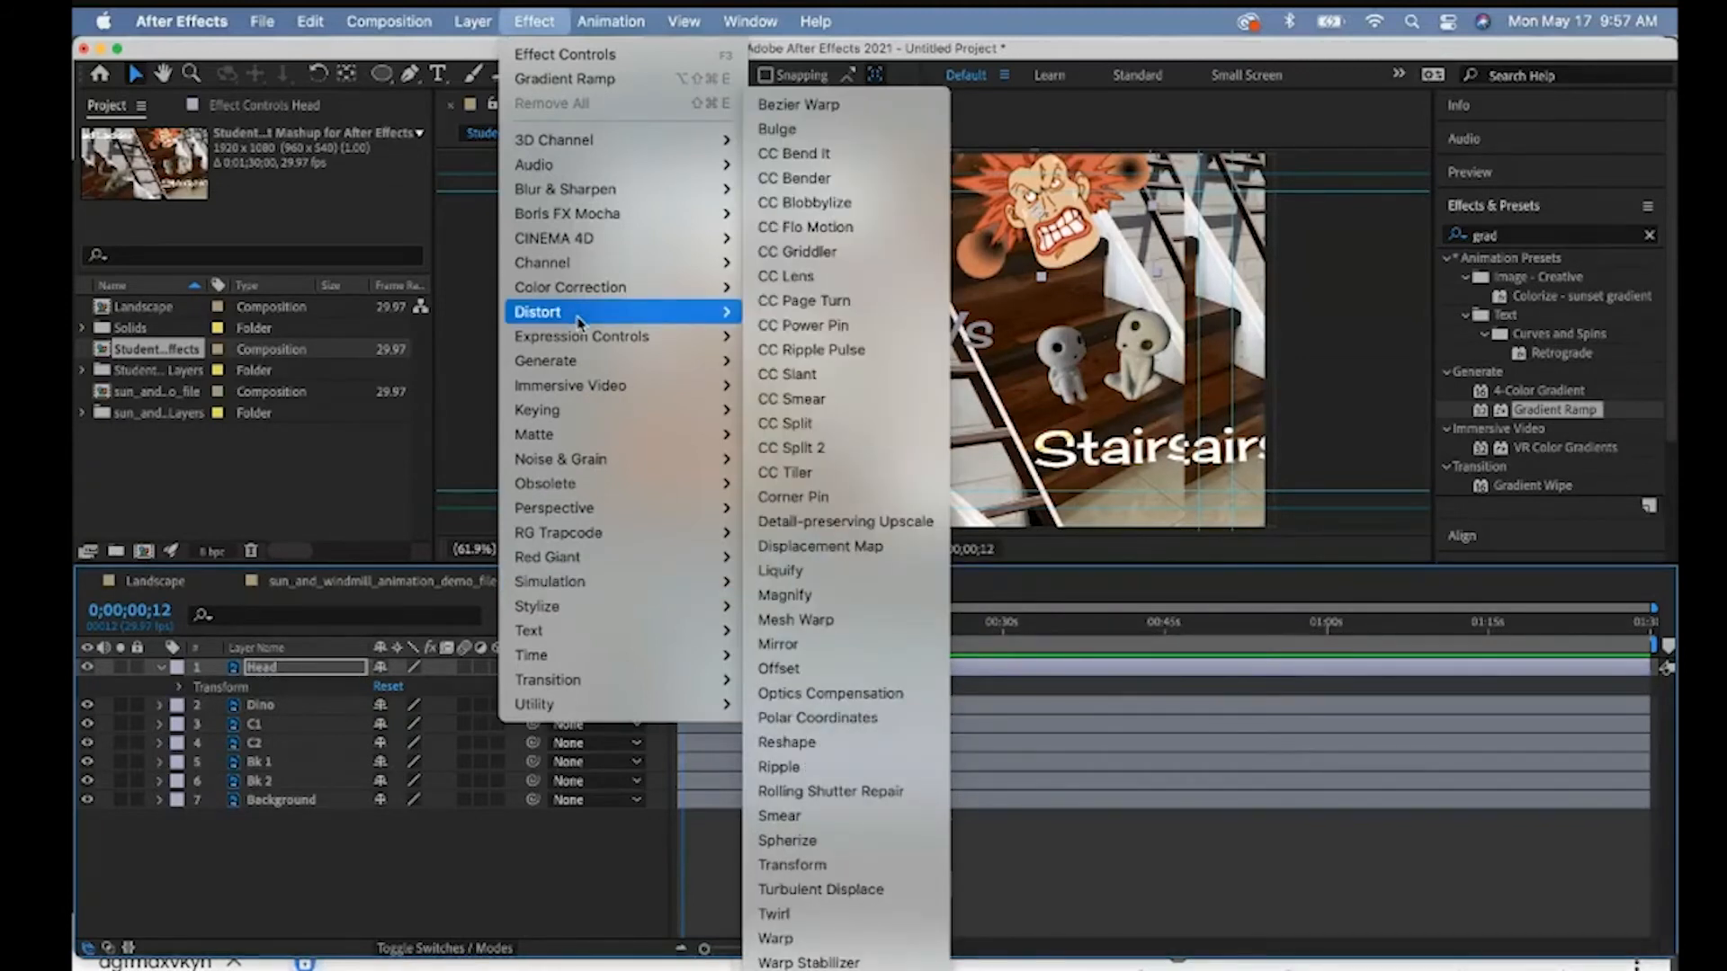
pyautogui.click(832, 229)
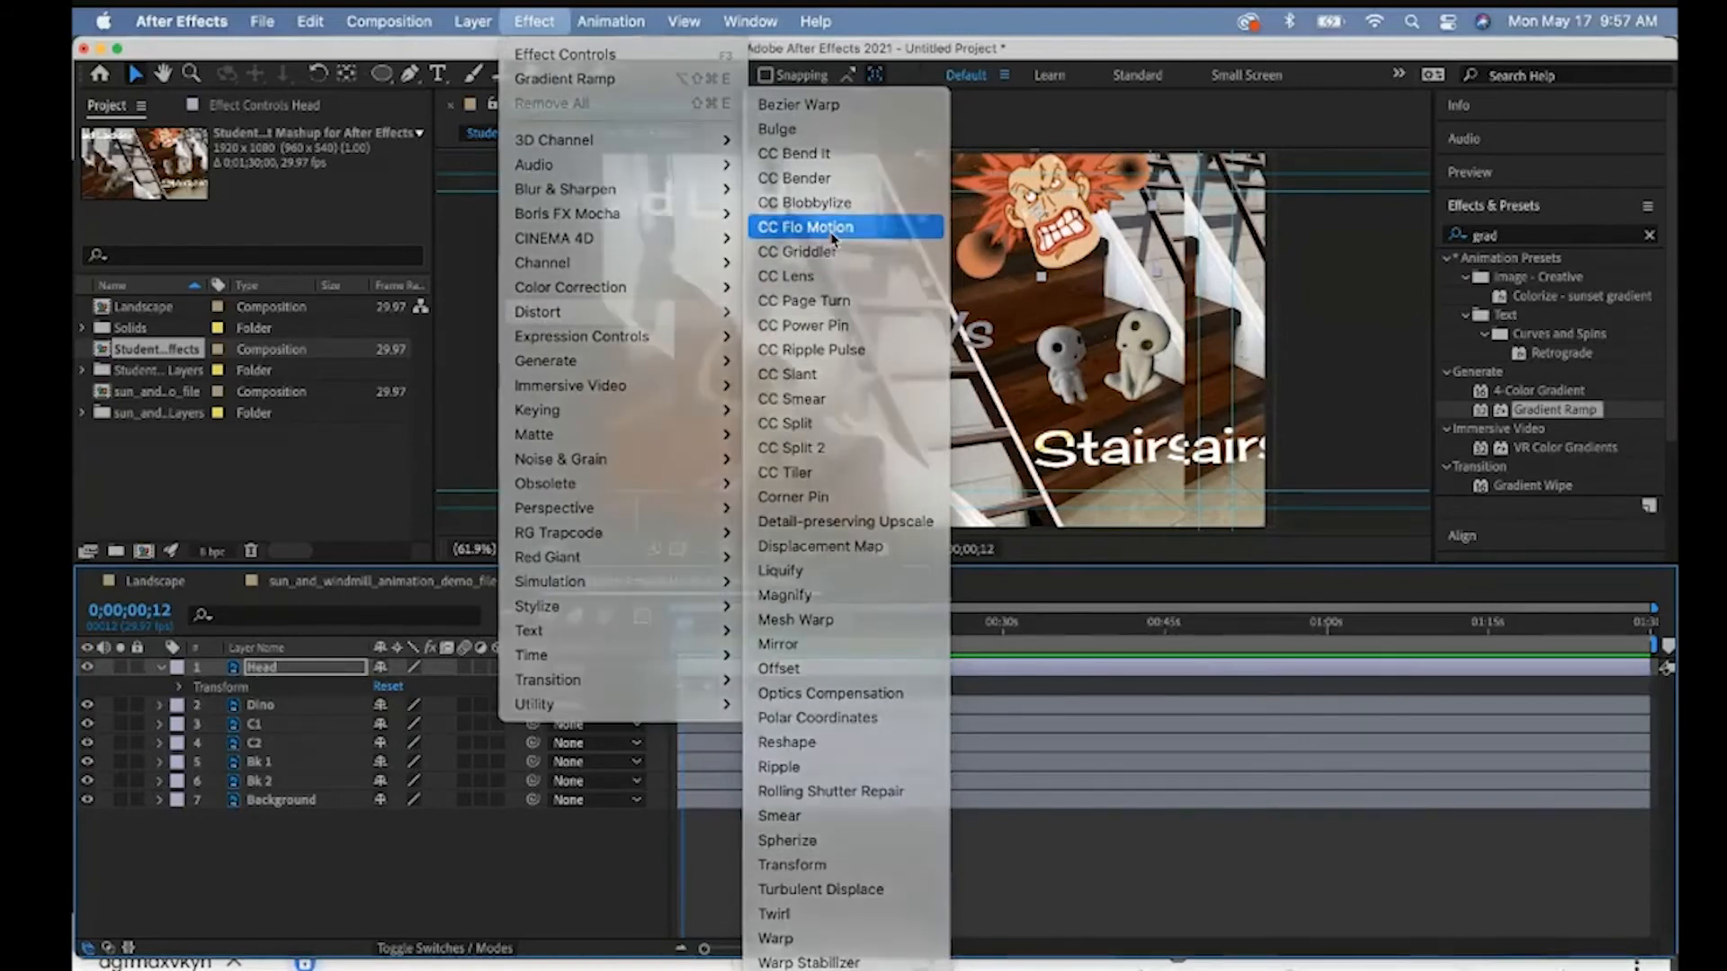
pyautogui.moveTo(304, 244); pyautogui.dragTo(252, 232)
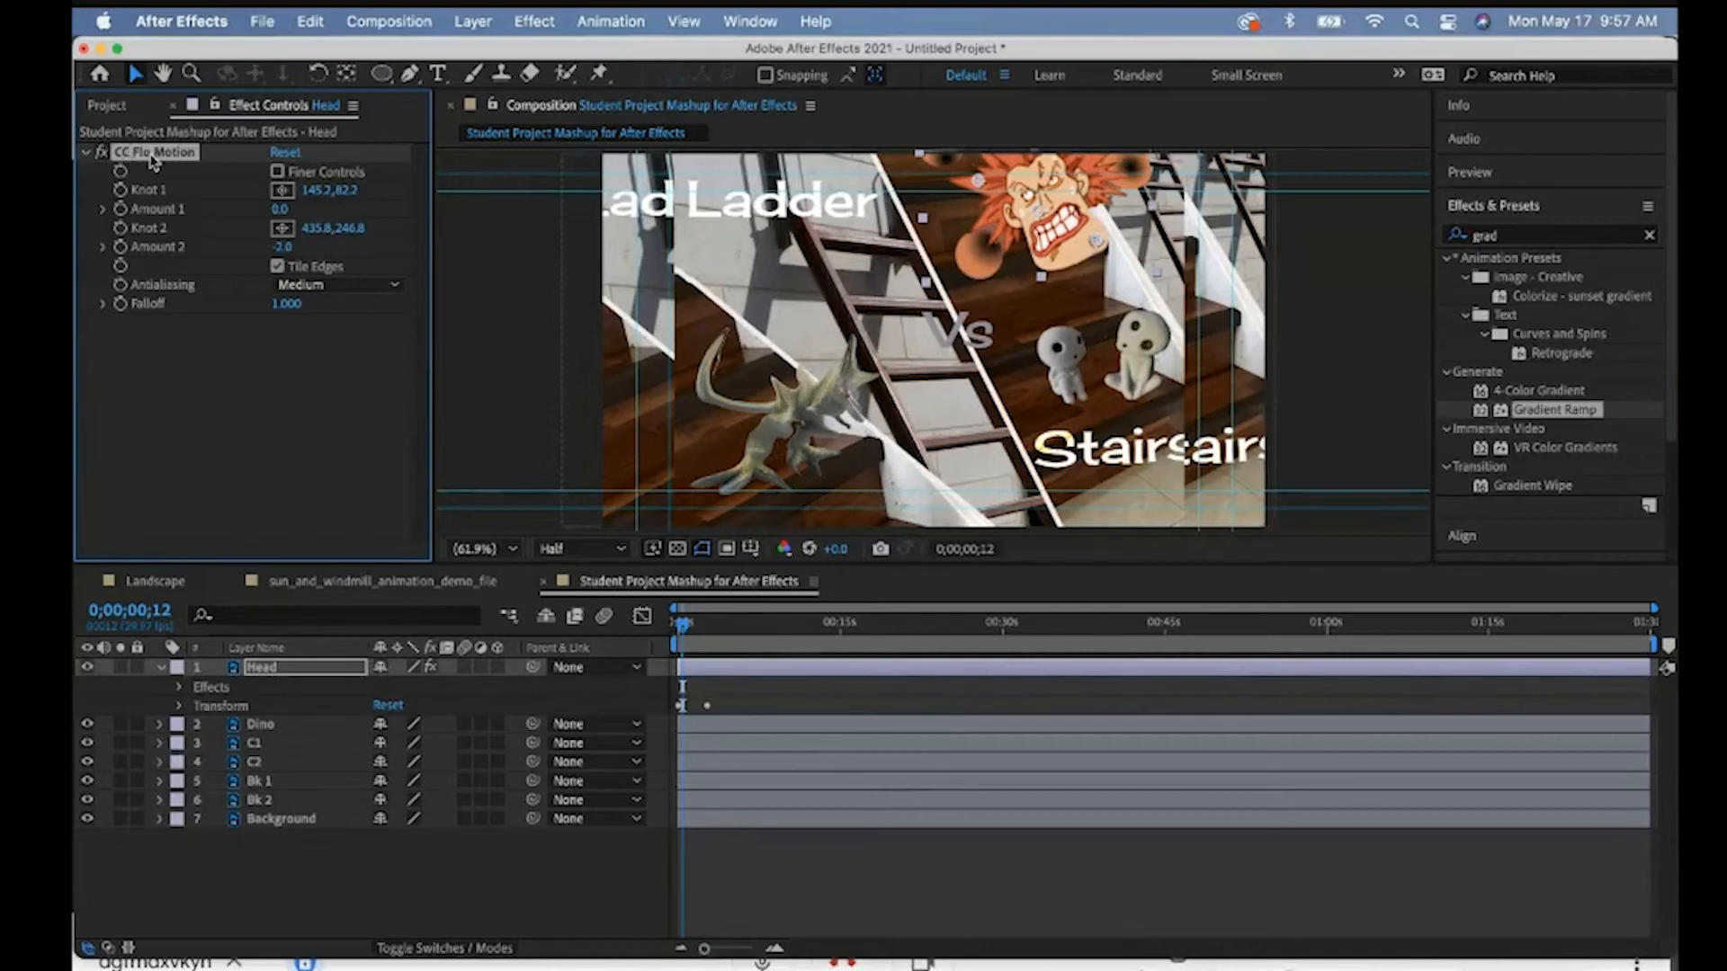
# - Keyframe Head's CC Flo Motion Amount 2 at 0;00;00;12 and set it to 102.0 at 0;00;02;11
pyautogui.click(180, 688)
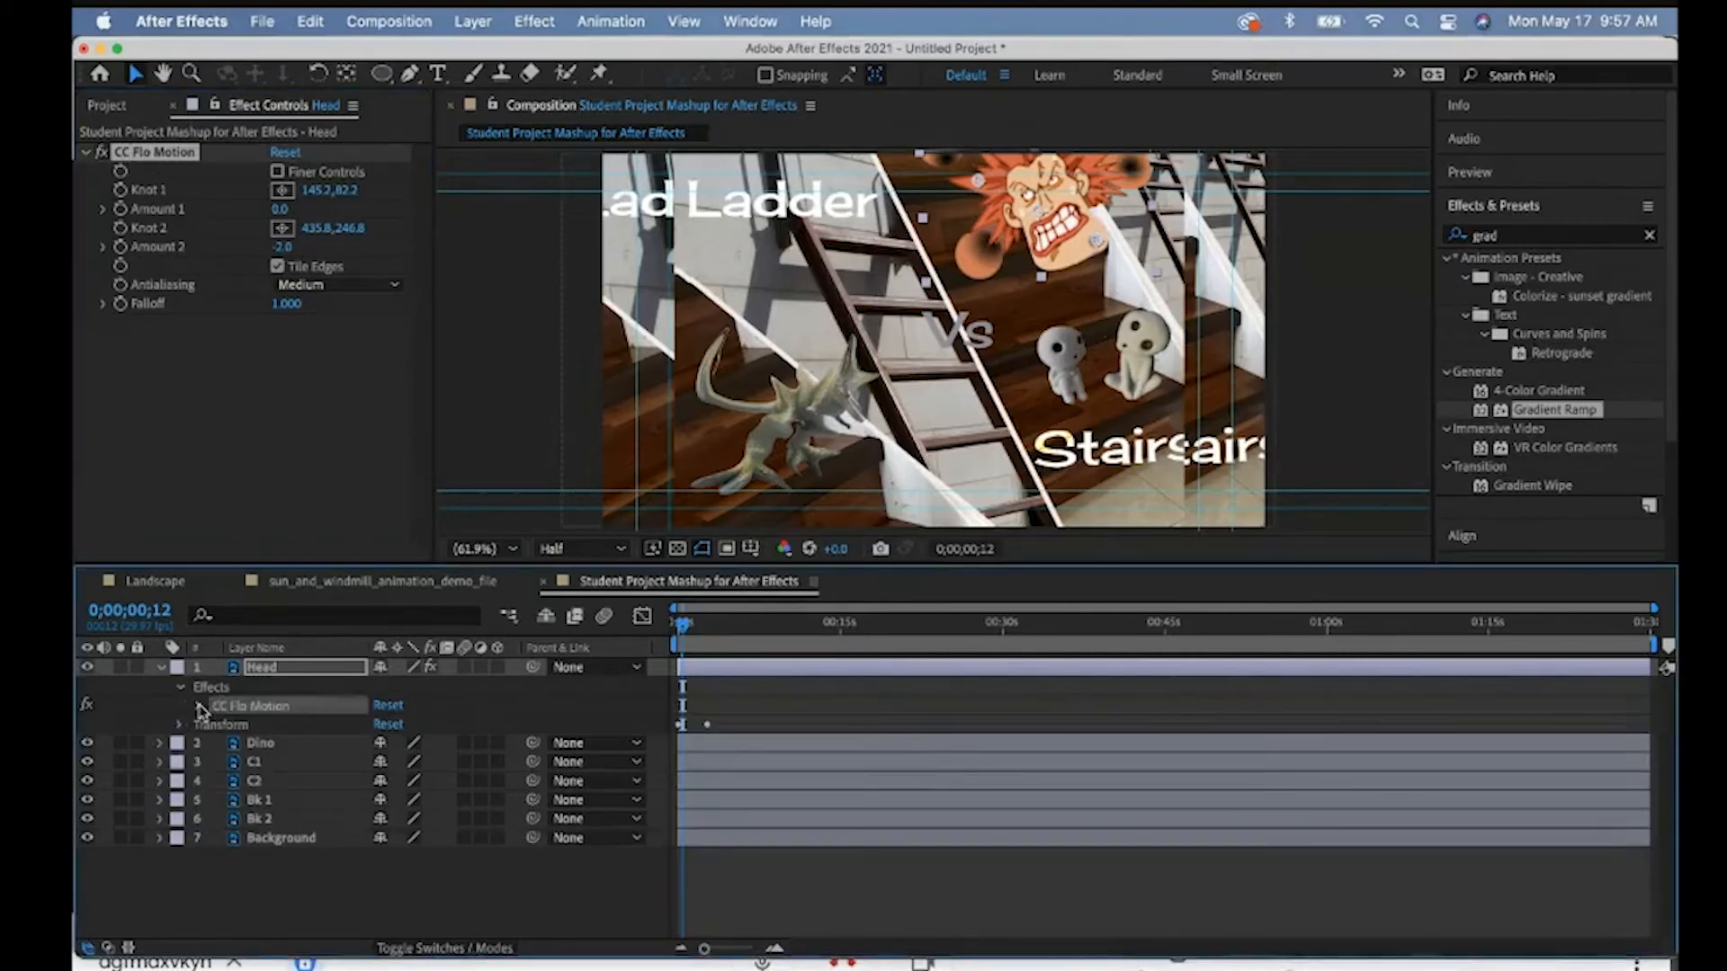
pyautogui.click(199, 707)
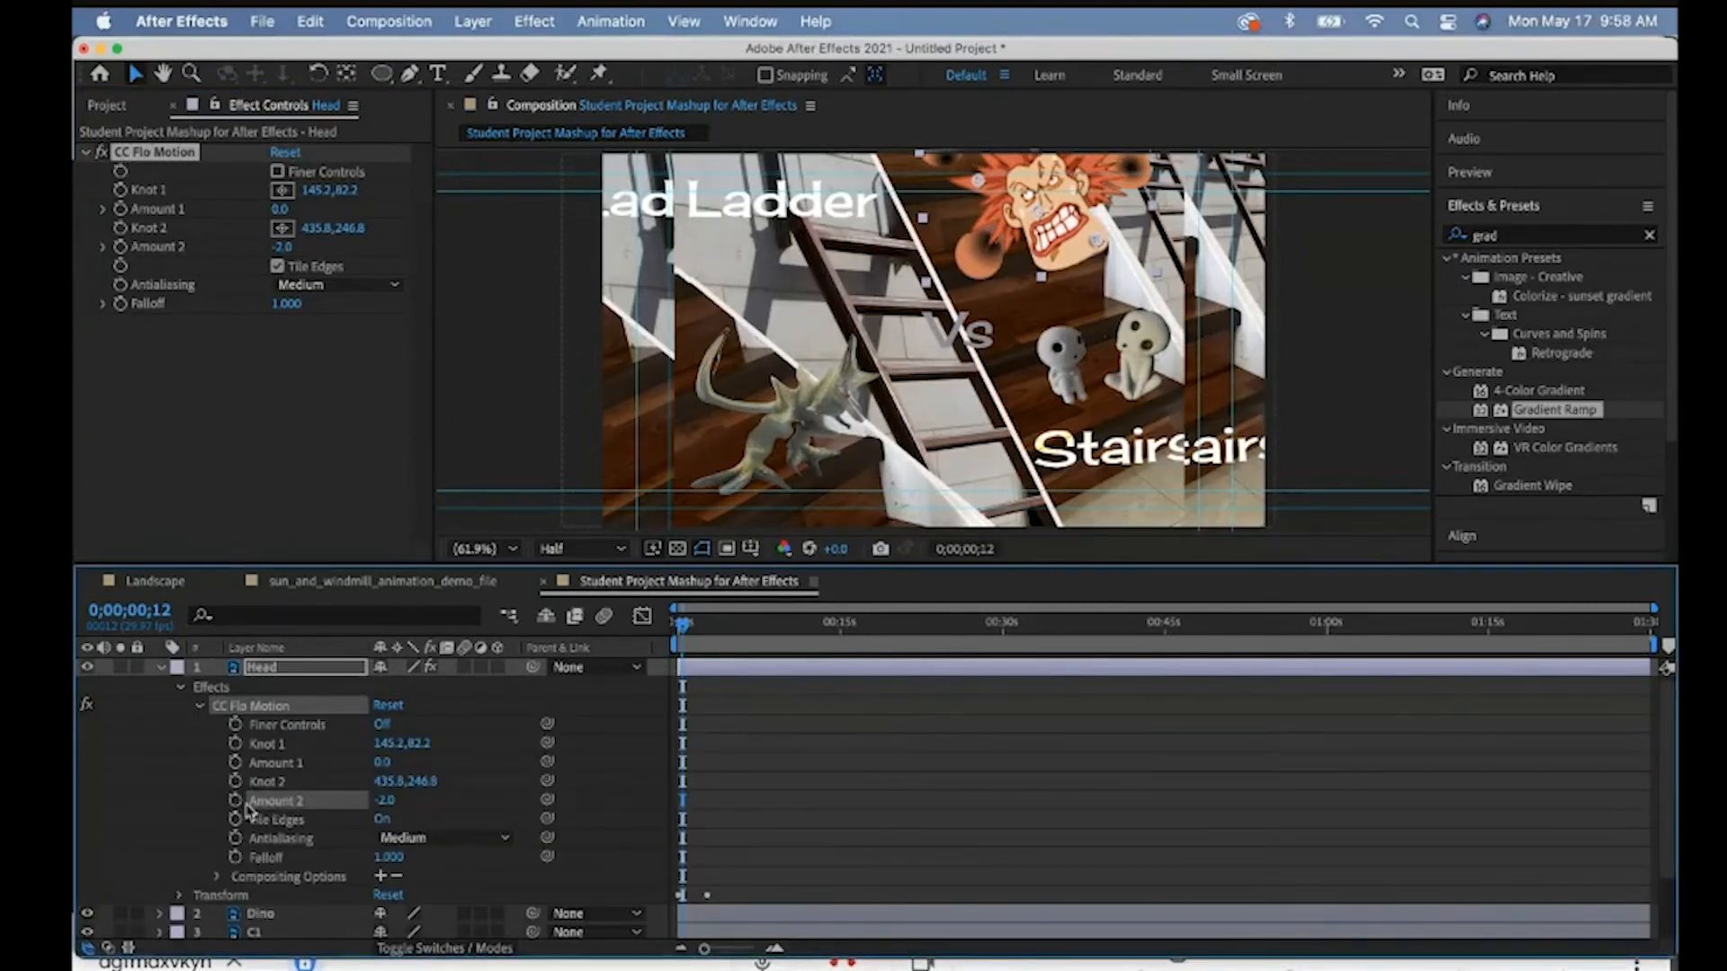
pyautogui.click(235, 801)
pyautogui.moveTo(682, 642); pyautogui.dragTo(704, 630)
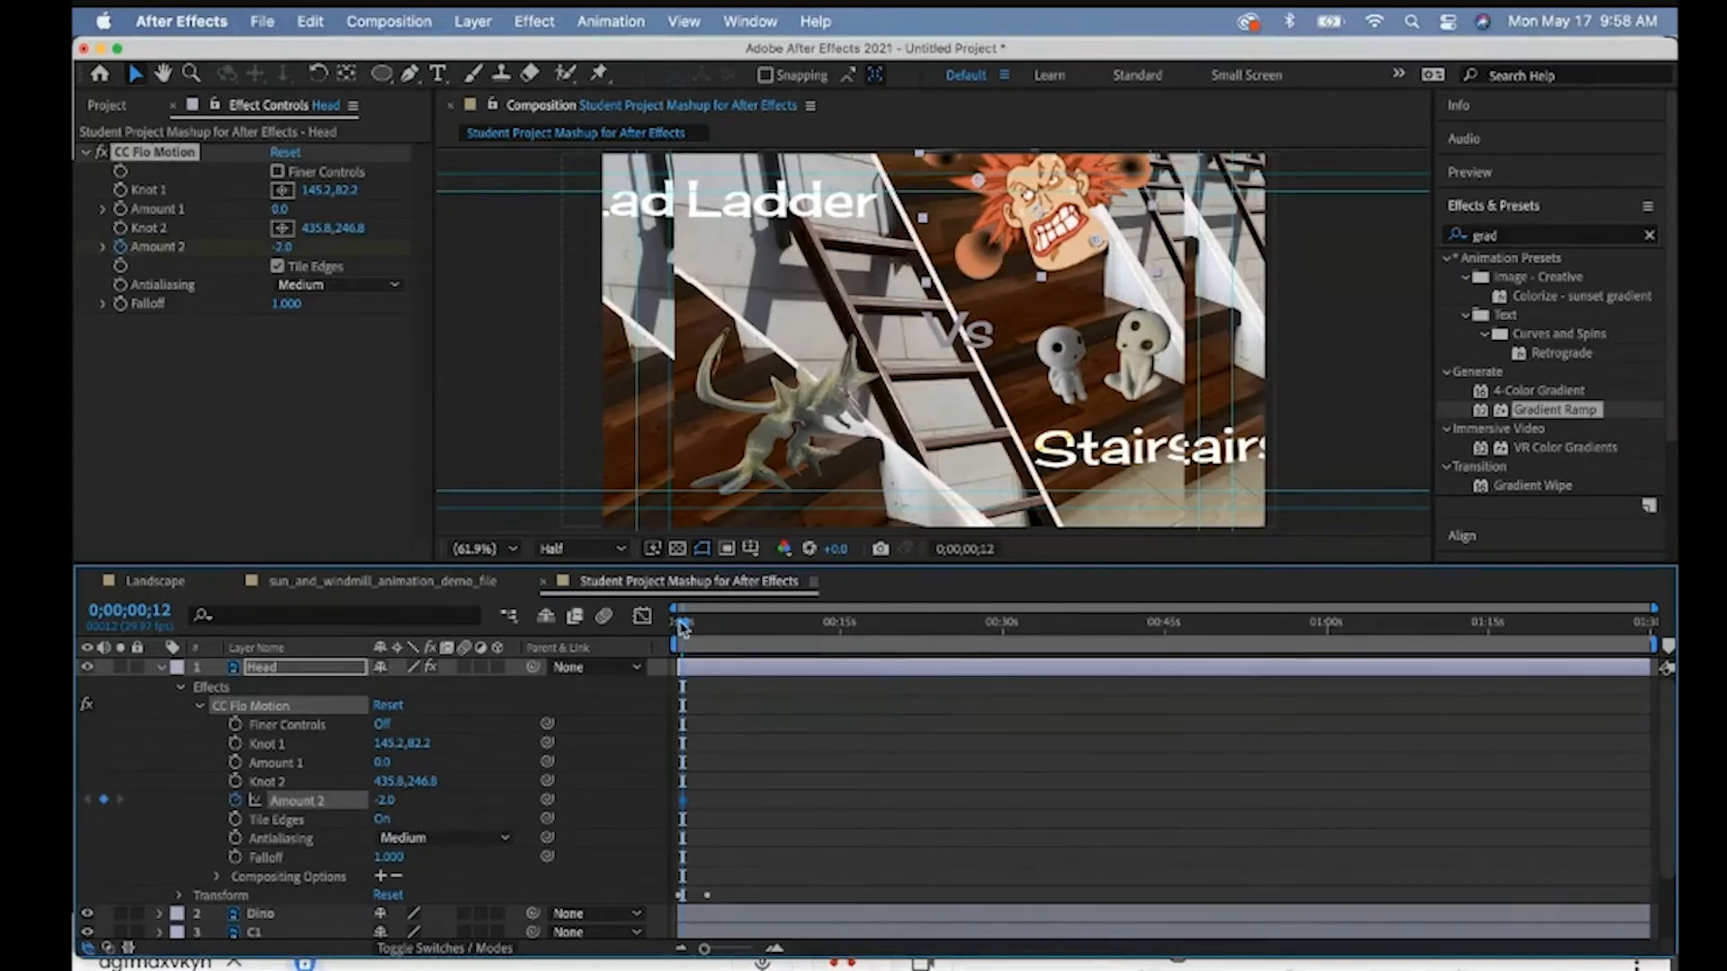
pyautogui.moveTo(383, 801); pyautogui.dragTo(508, 805)
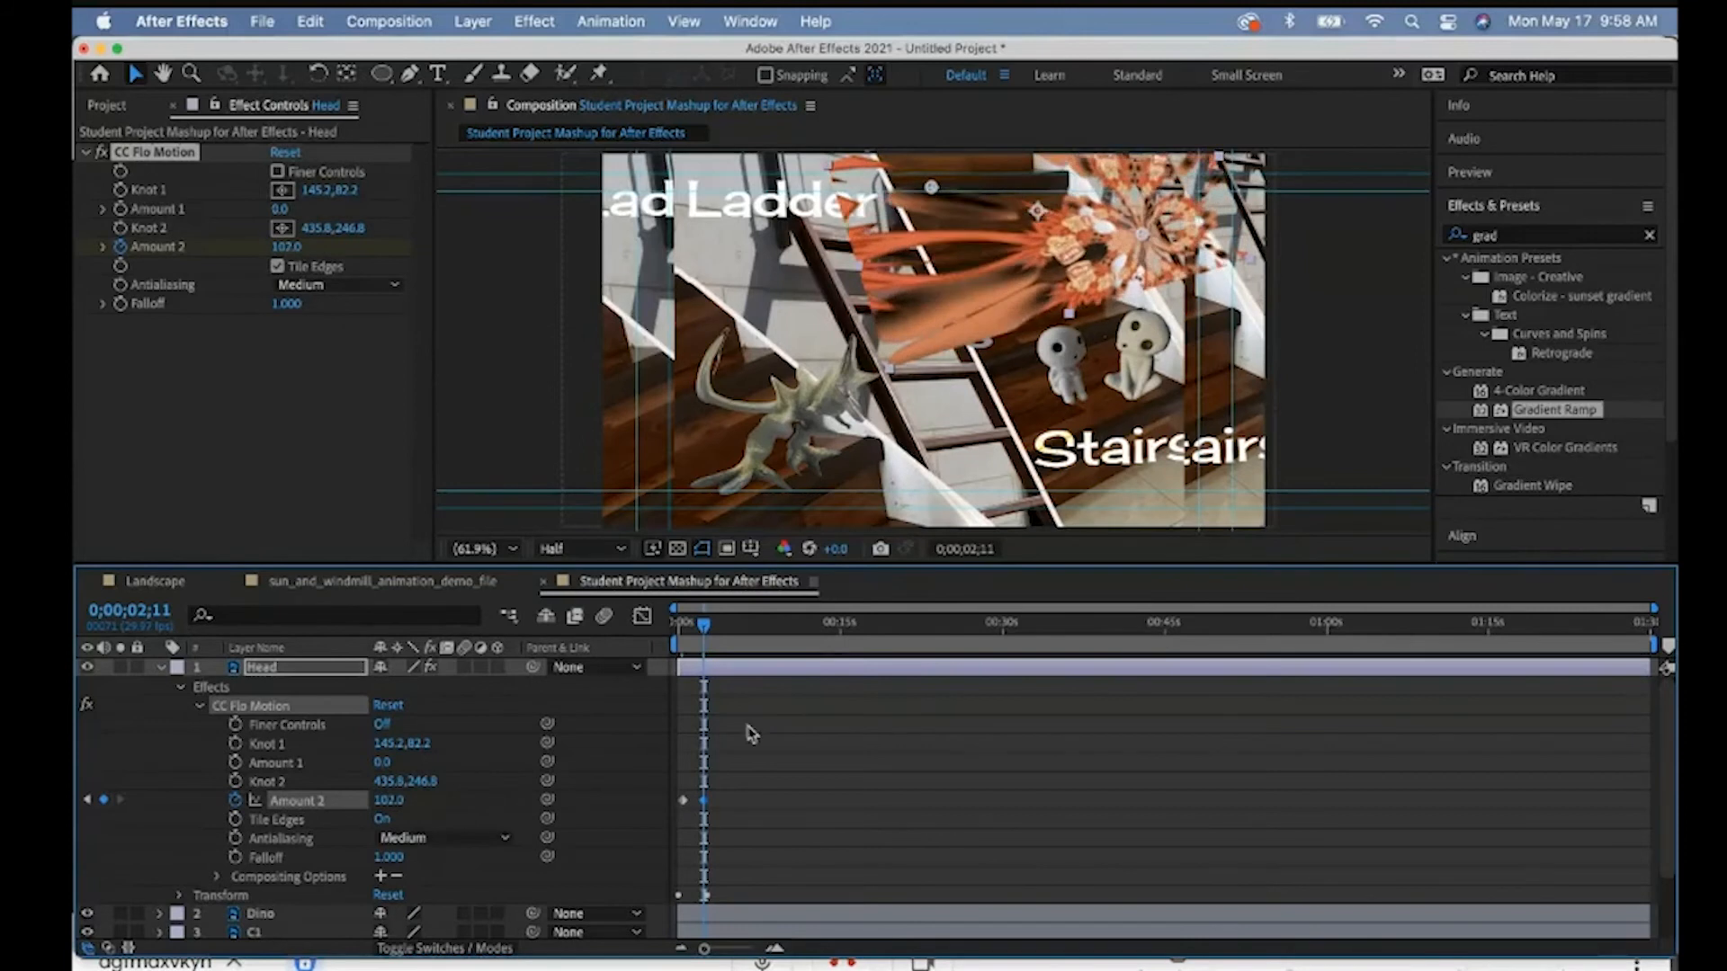
# - Set Head's CC Flo Motion Amount 2 to 1.0 at 0;00;04;16, preview the animation and collapse the layer's properties
pyautogui.moveTo(711, 627); pyautogui.dragTo(734, 632)
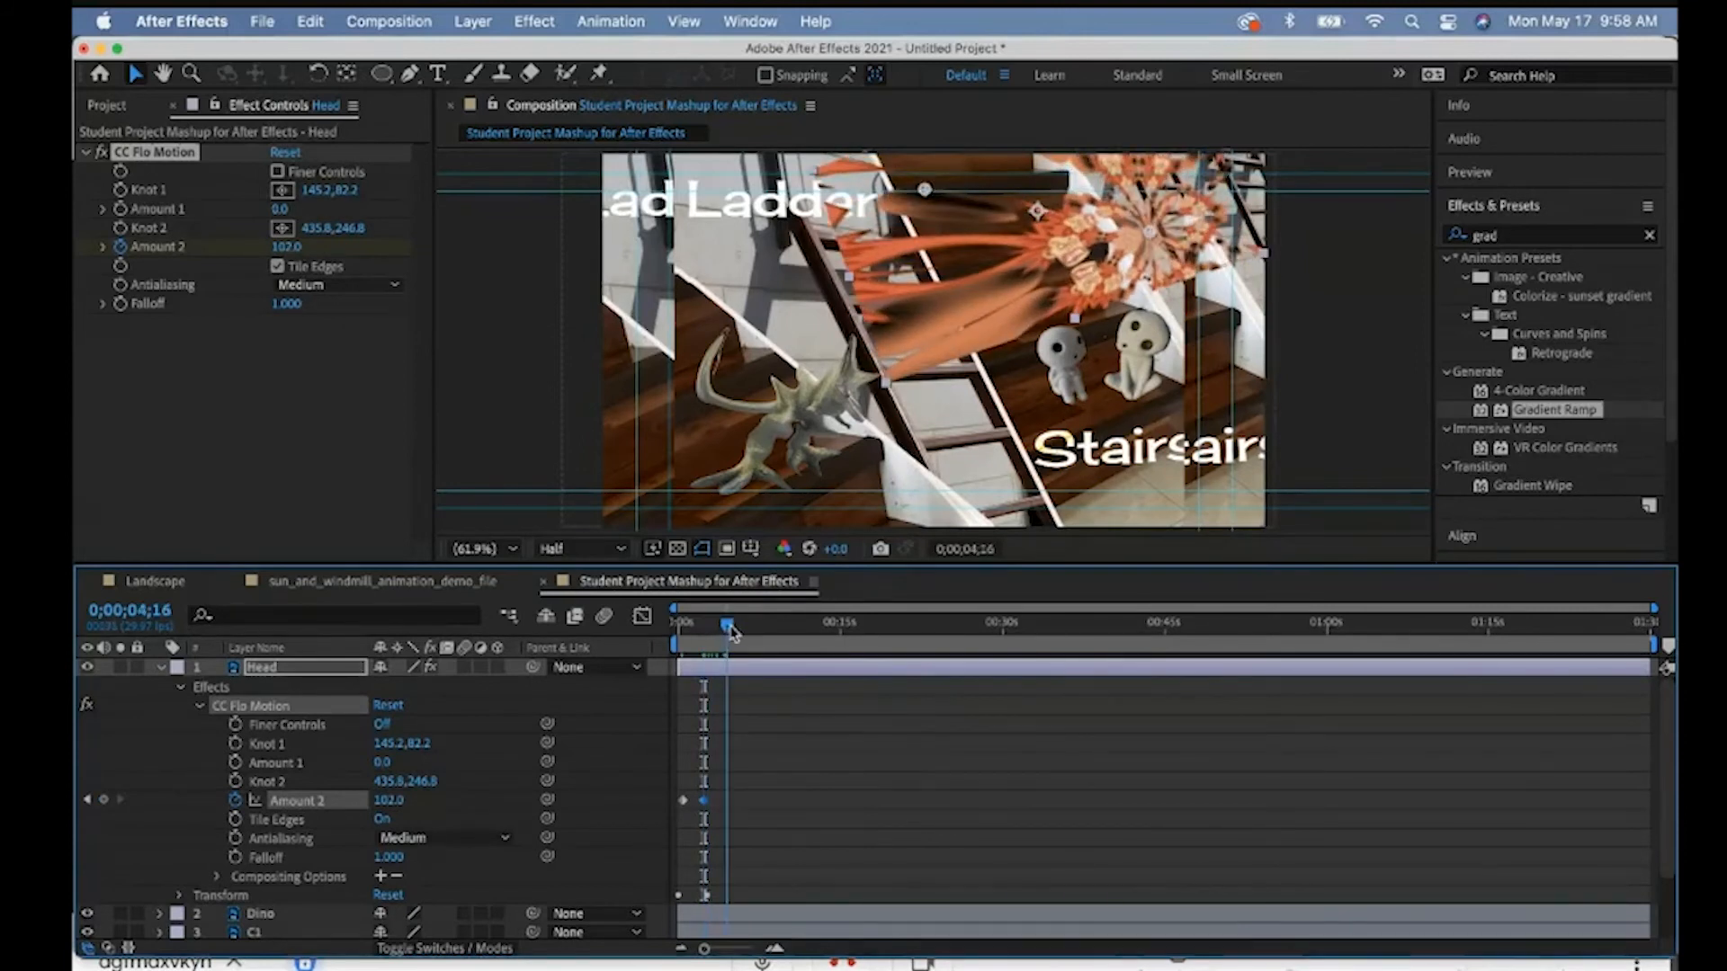
pyautogui.moveTo(387, 800); pyautogui.dragTo(307, 791)
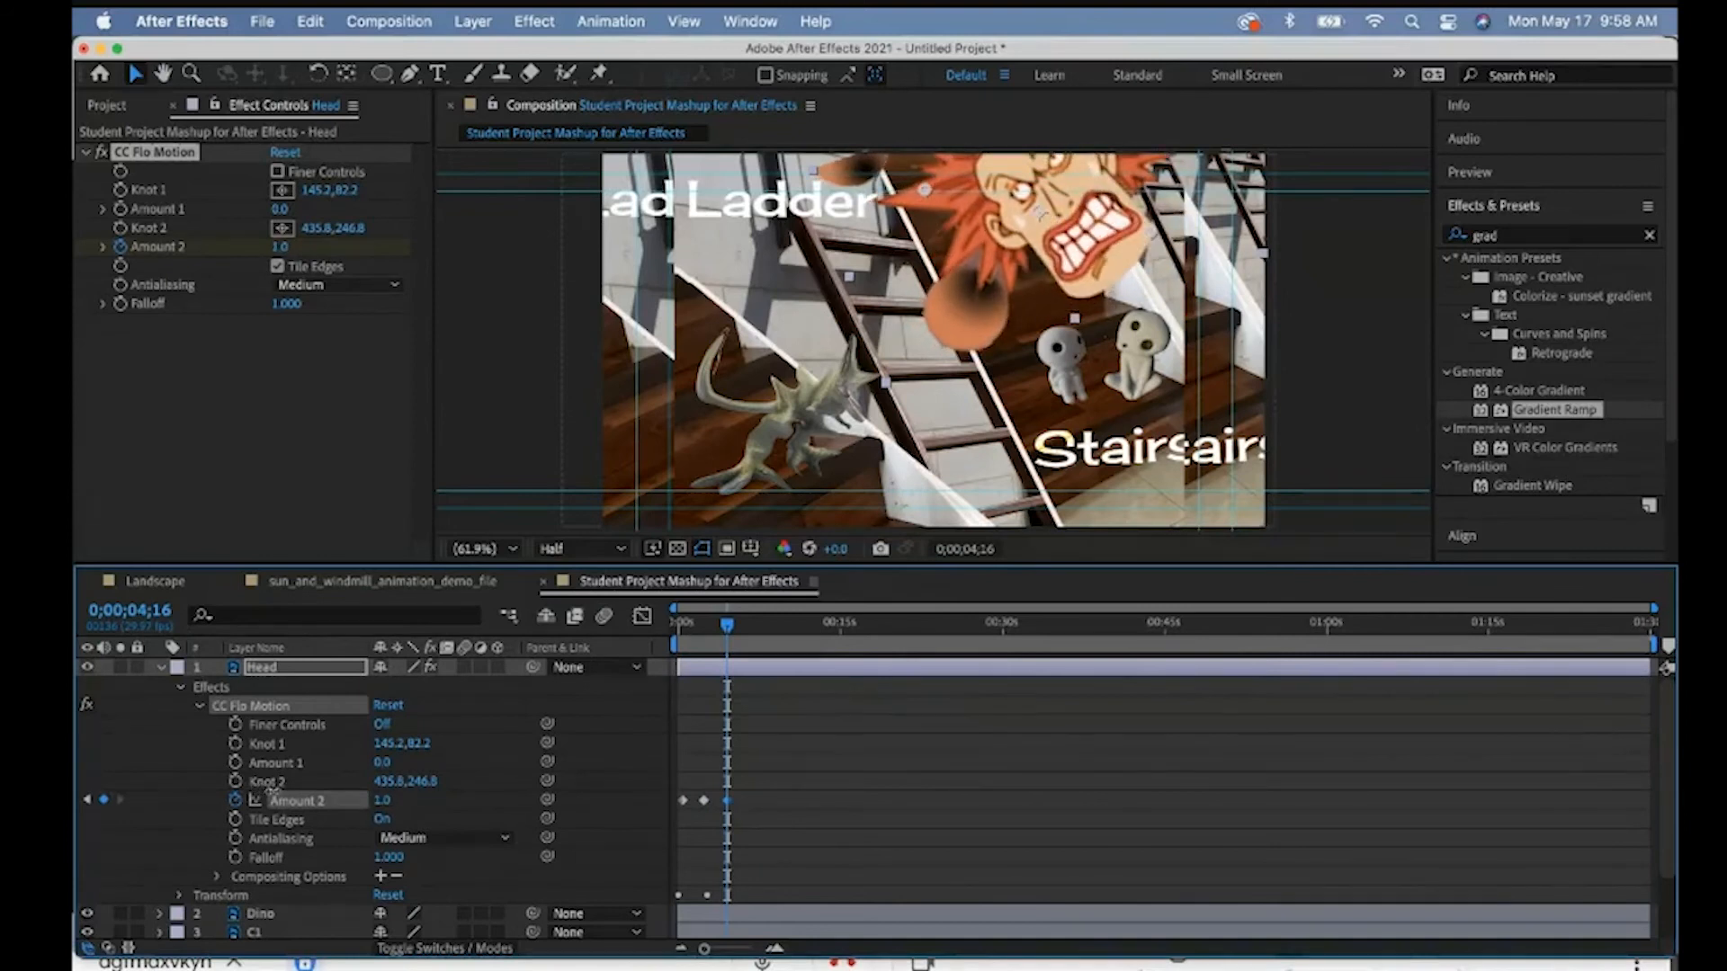
pyautogui.press('space')
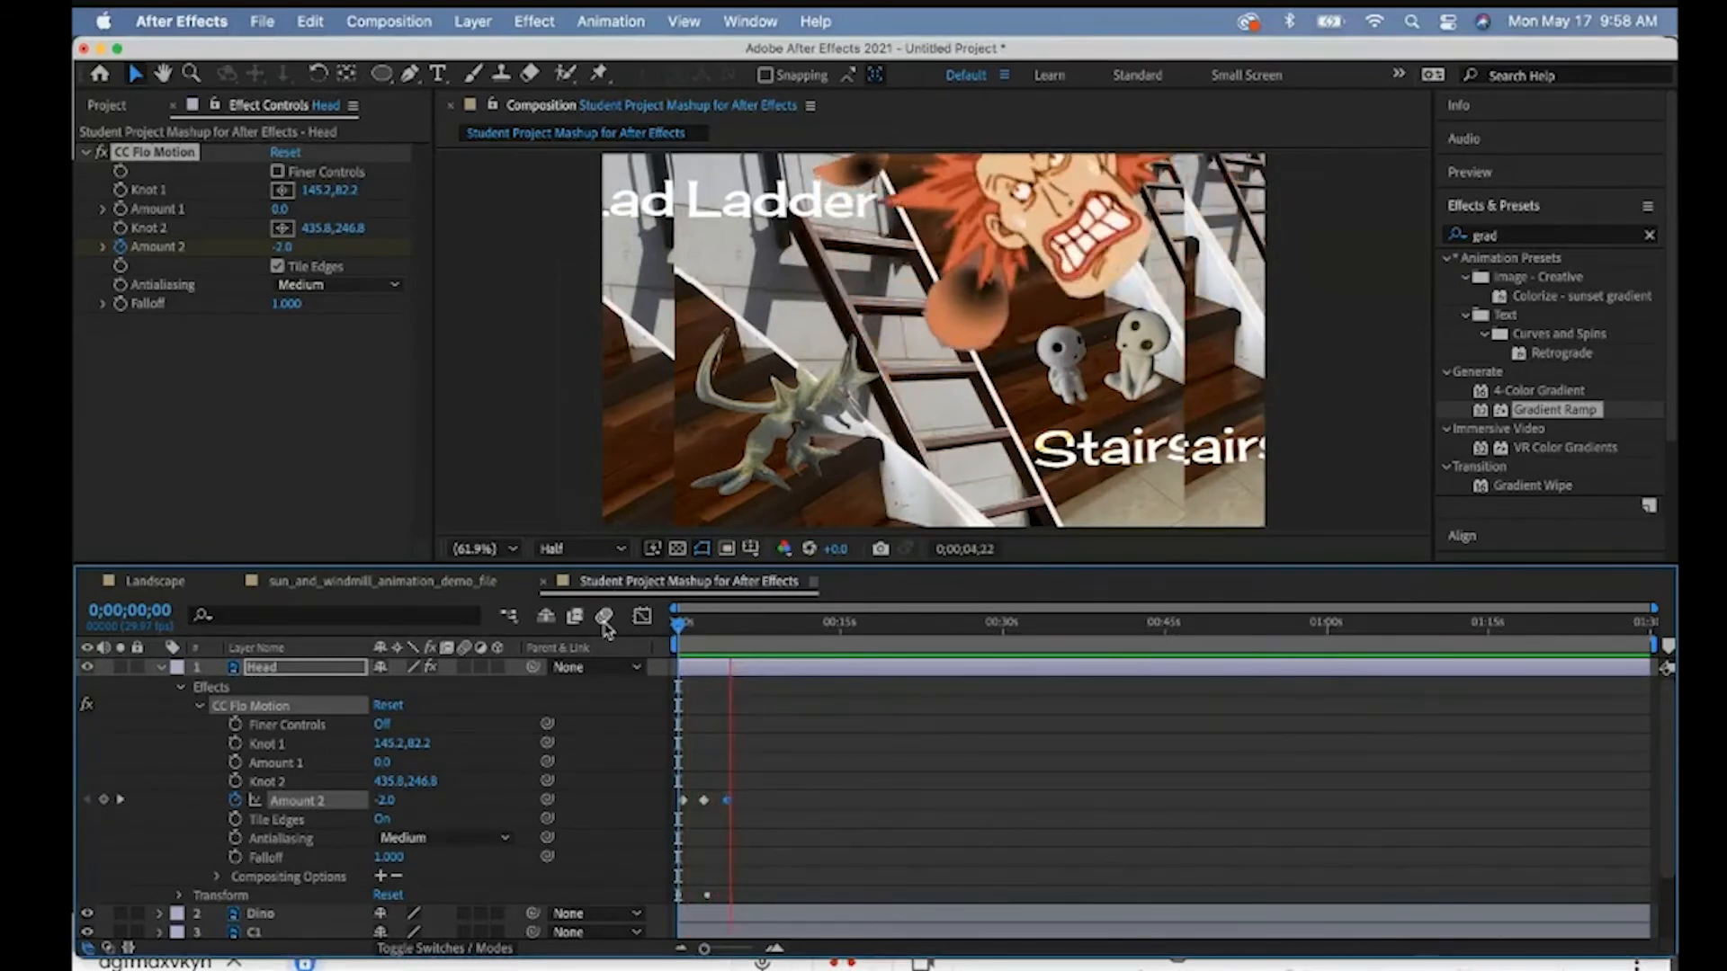
pyautogui.press('u')
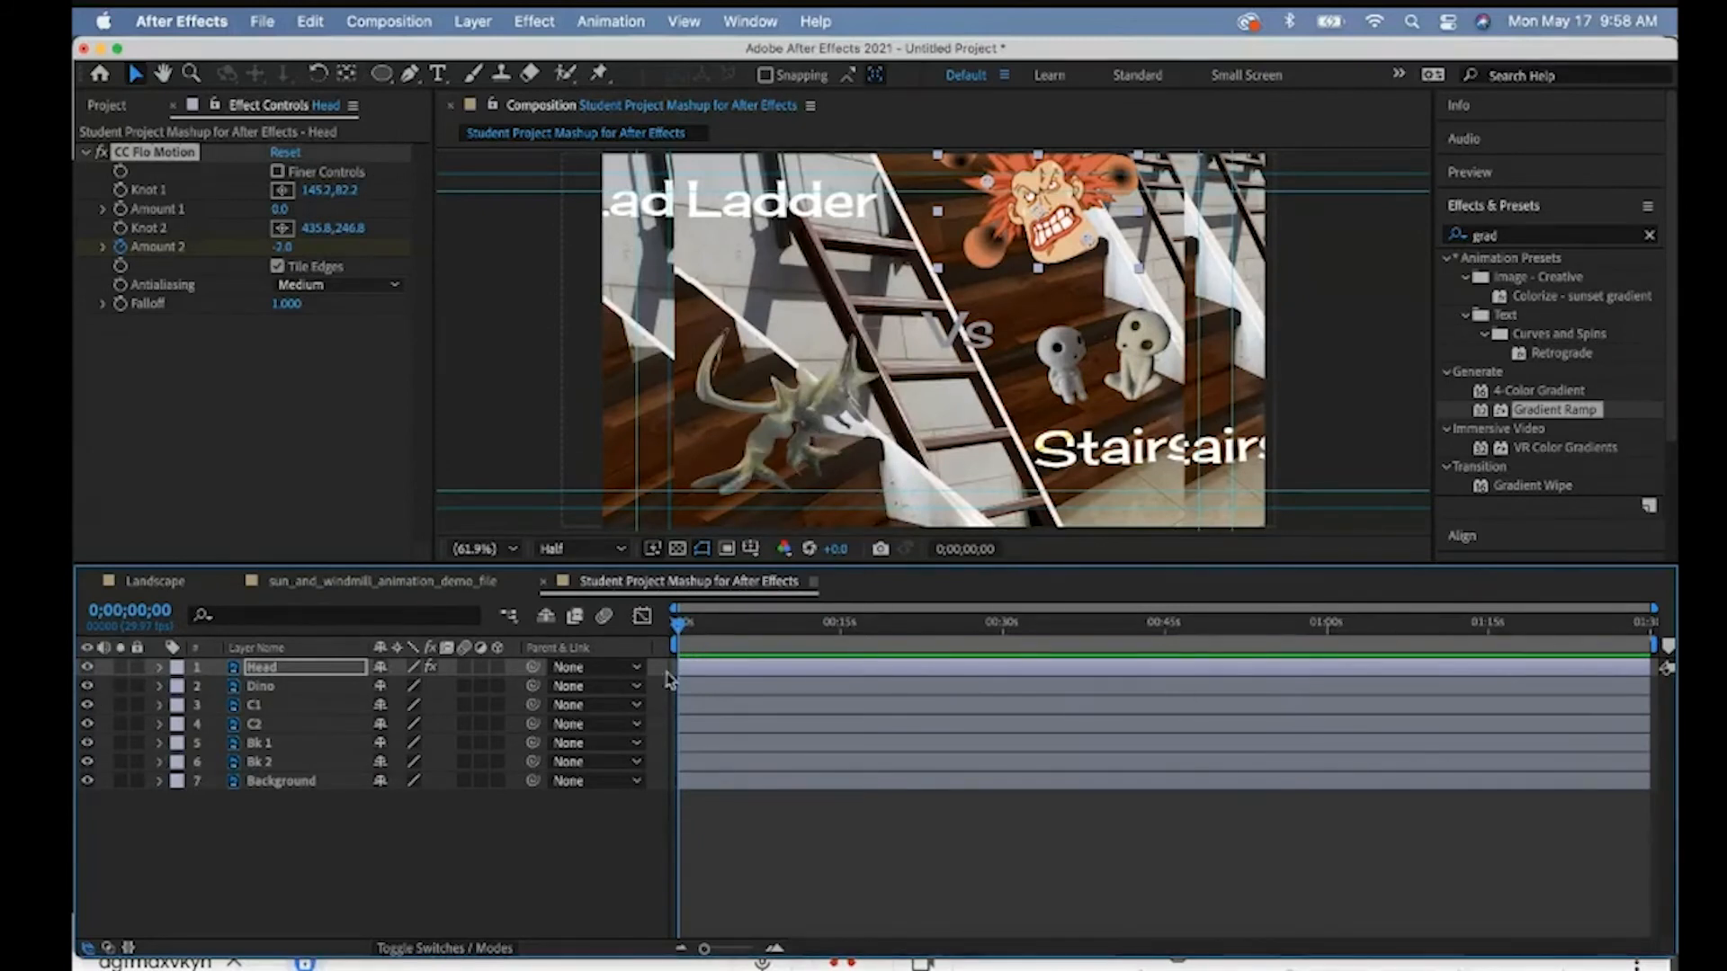
# - Place six Puppet pins on the Dino layer from its head through the body and legs to the tail, and test-move the head pin
pyautogui.moveTo(781, 621); pyautogui.dragTo(801, 678)
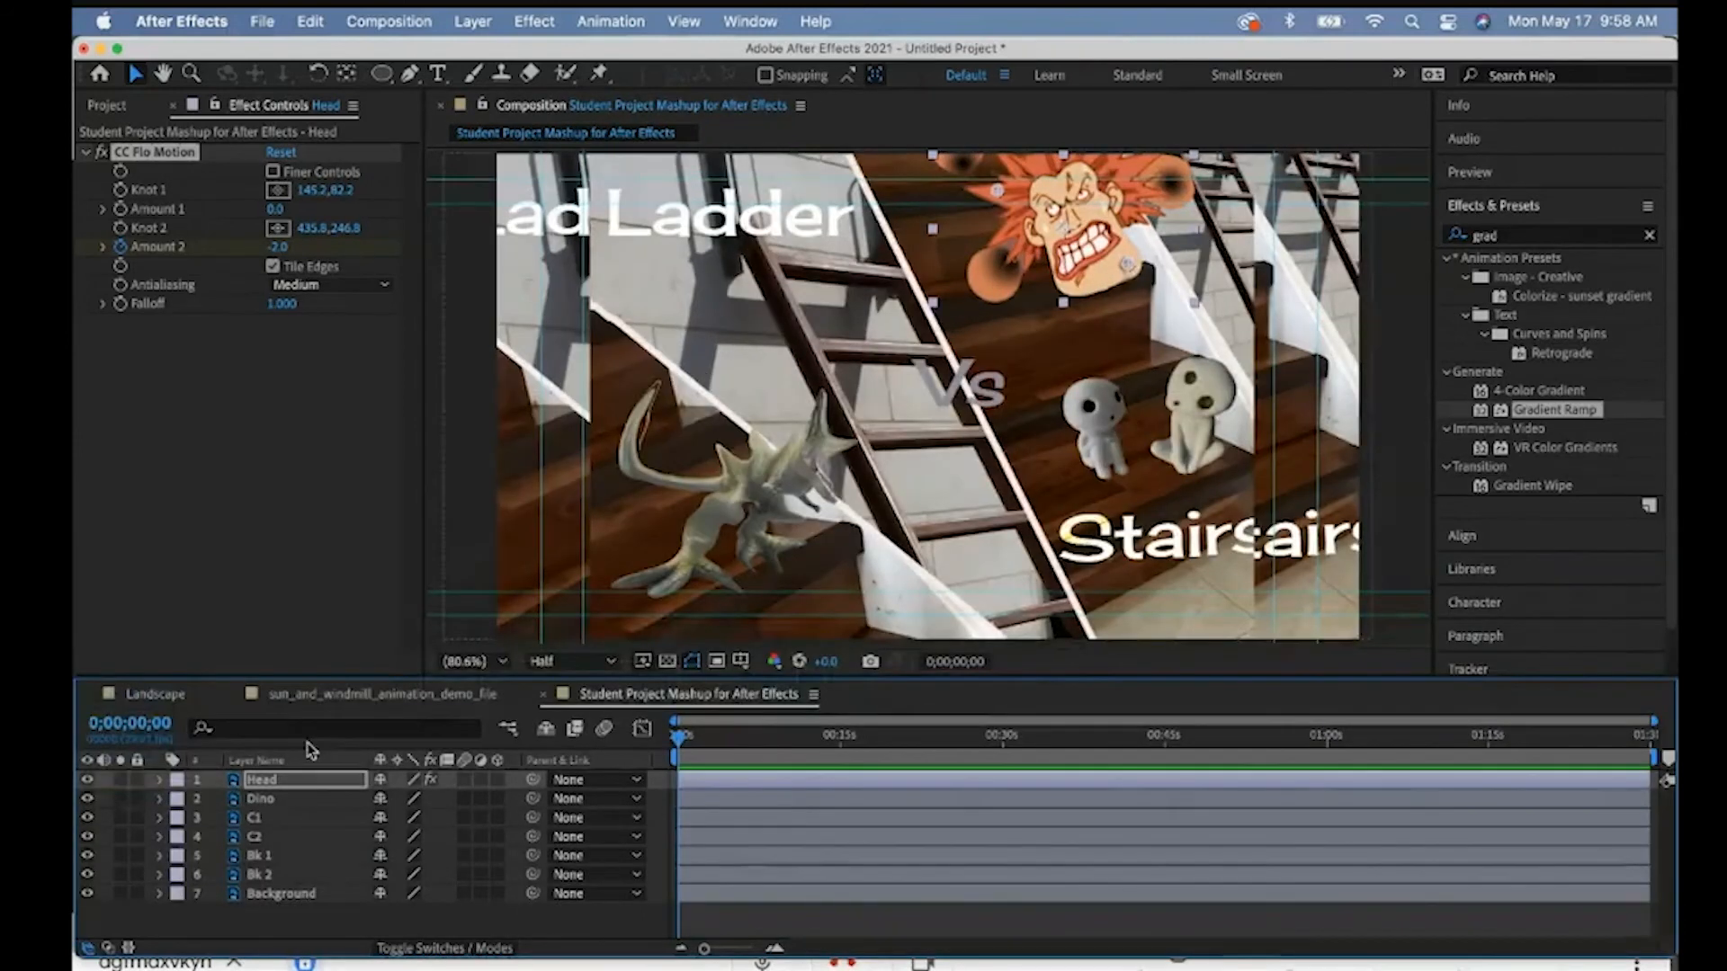
pyautogui.click(328, 803)
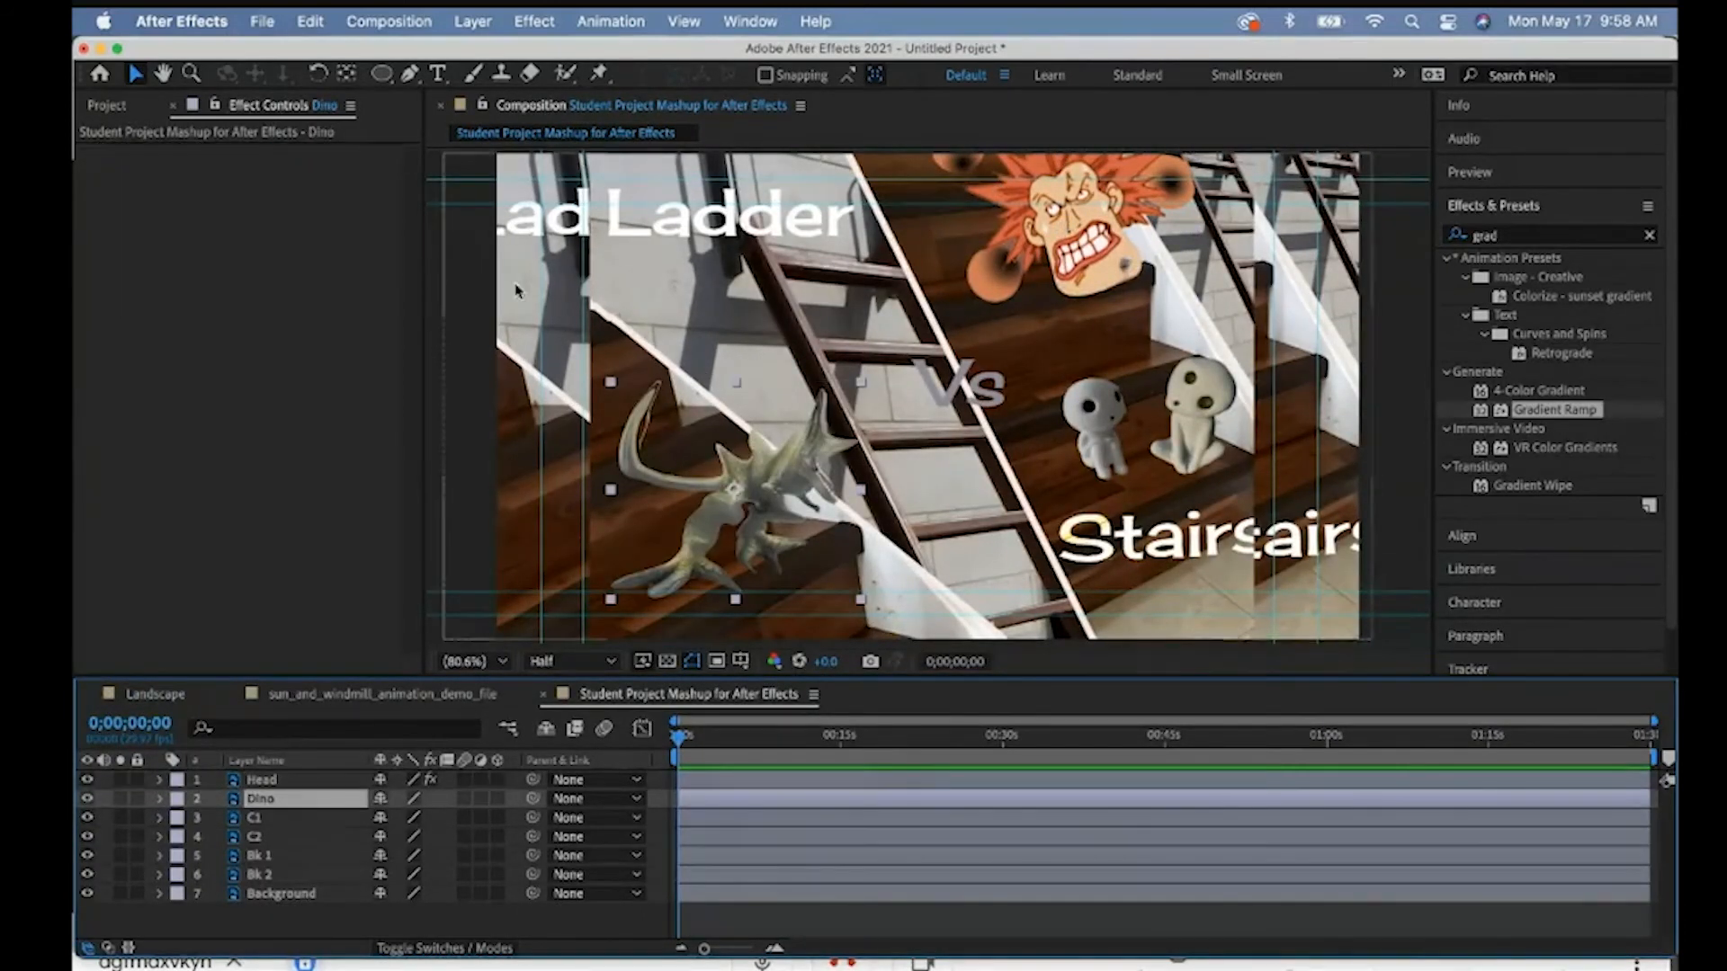
pyautogui.click(600, 74)
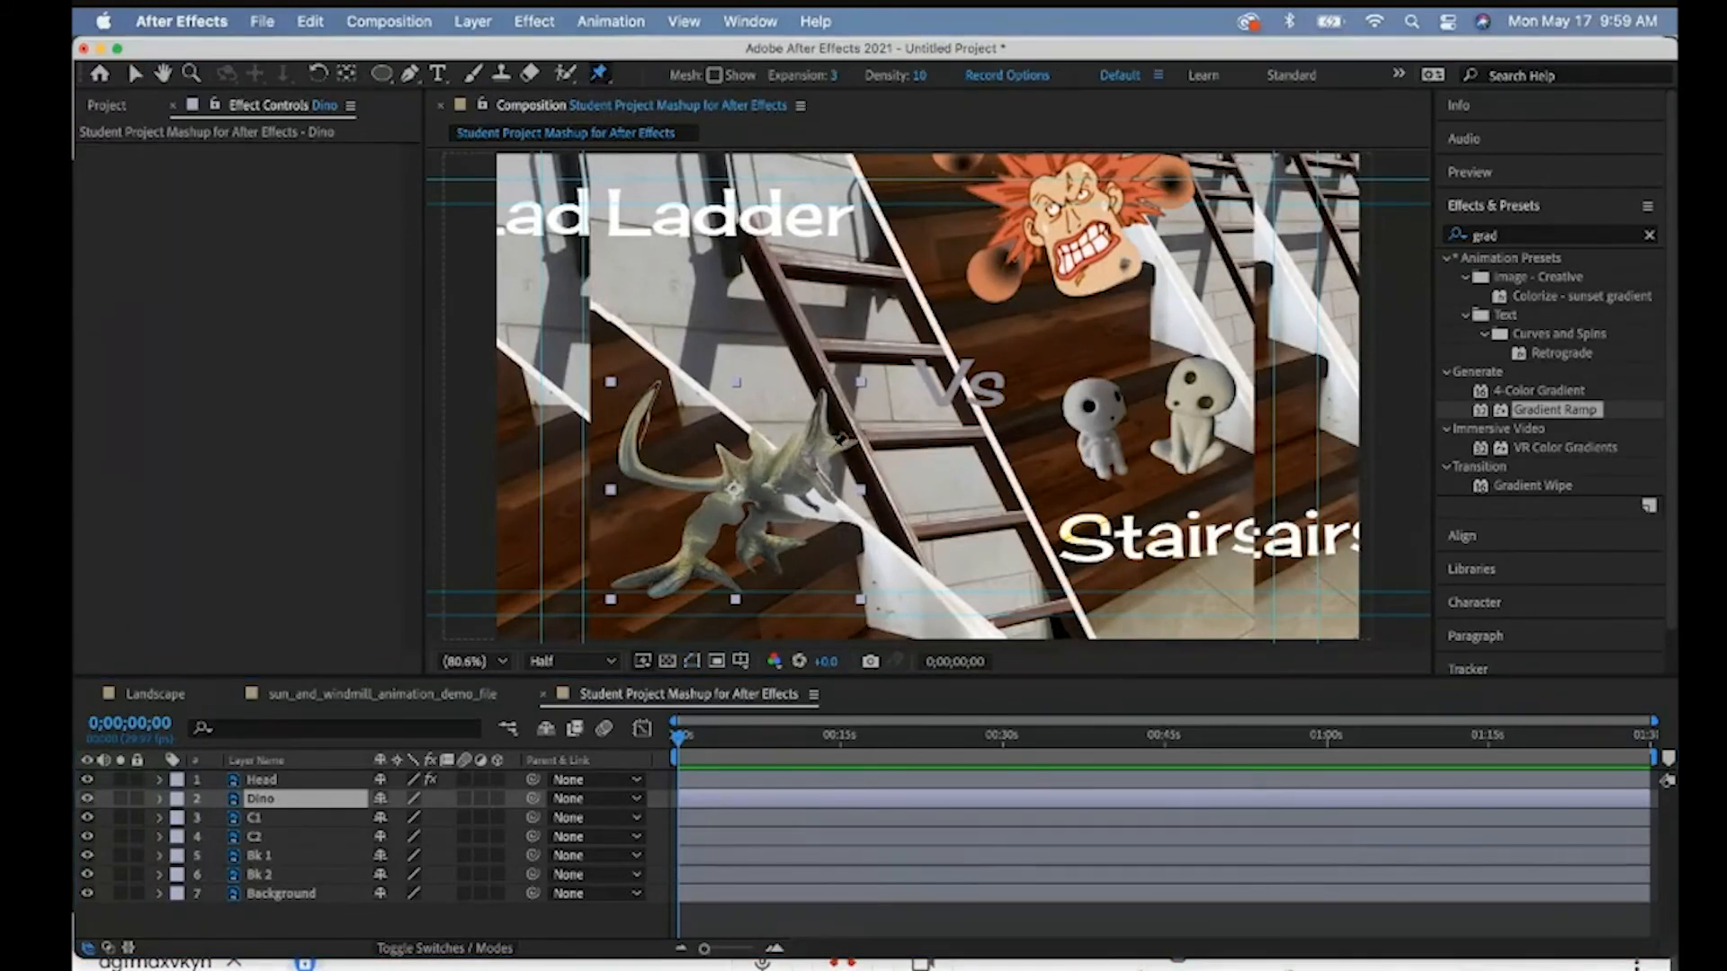
pyautogui.click(825, 446)
pyautogui.click(792, 449)
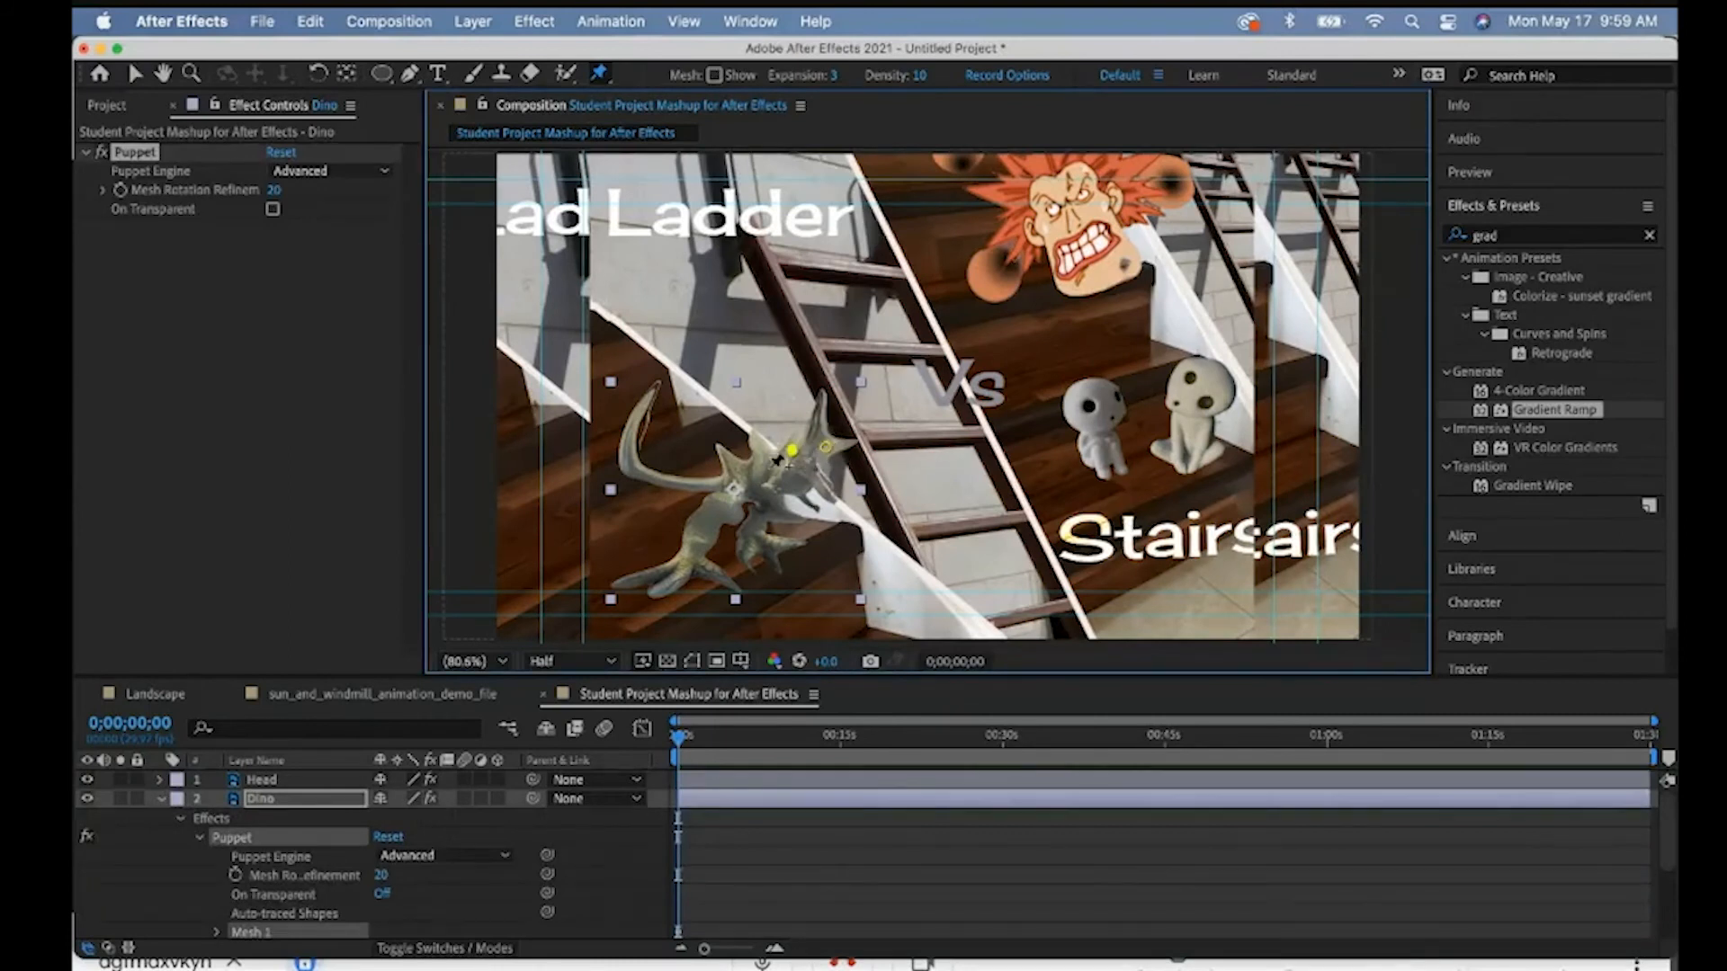
pyautogui.click(755, 481)
pyautogui.click(751, 540)
pyautogui.click(709, 530)
pyautogui.click(640, 469)
pyautogui.click(135, 72)
pyautogui.moveTo(827, 448)
pyautogui.mouseDown()
pyautogui.moveTo(829, 465)
pyautogui.moveTo(830, 448)
pyautogui.mouseUp()
# - Enlarge the timeline area and expand the Dino layer's Puppet effect through Mesh 1 and Deform down to the individual pins
pyautogui.moveTo(544, 674); pyautogui.dragTo(556, 551)
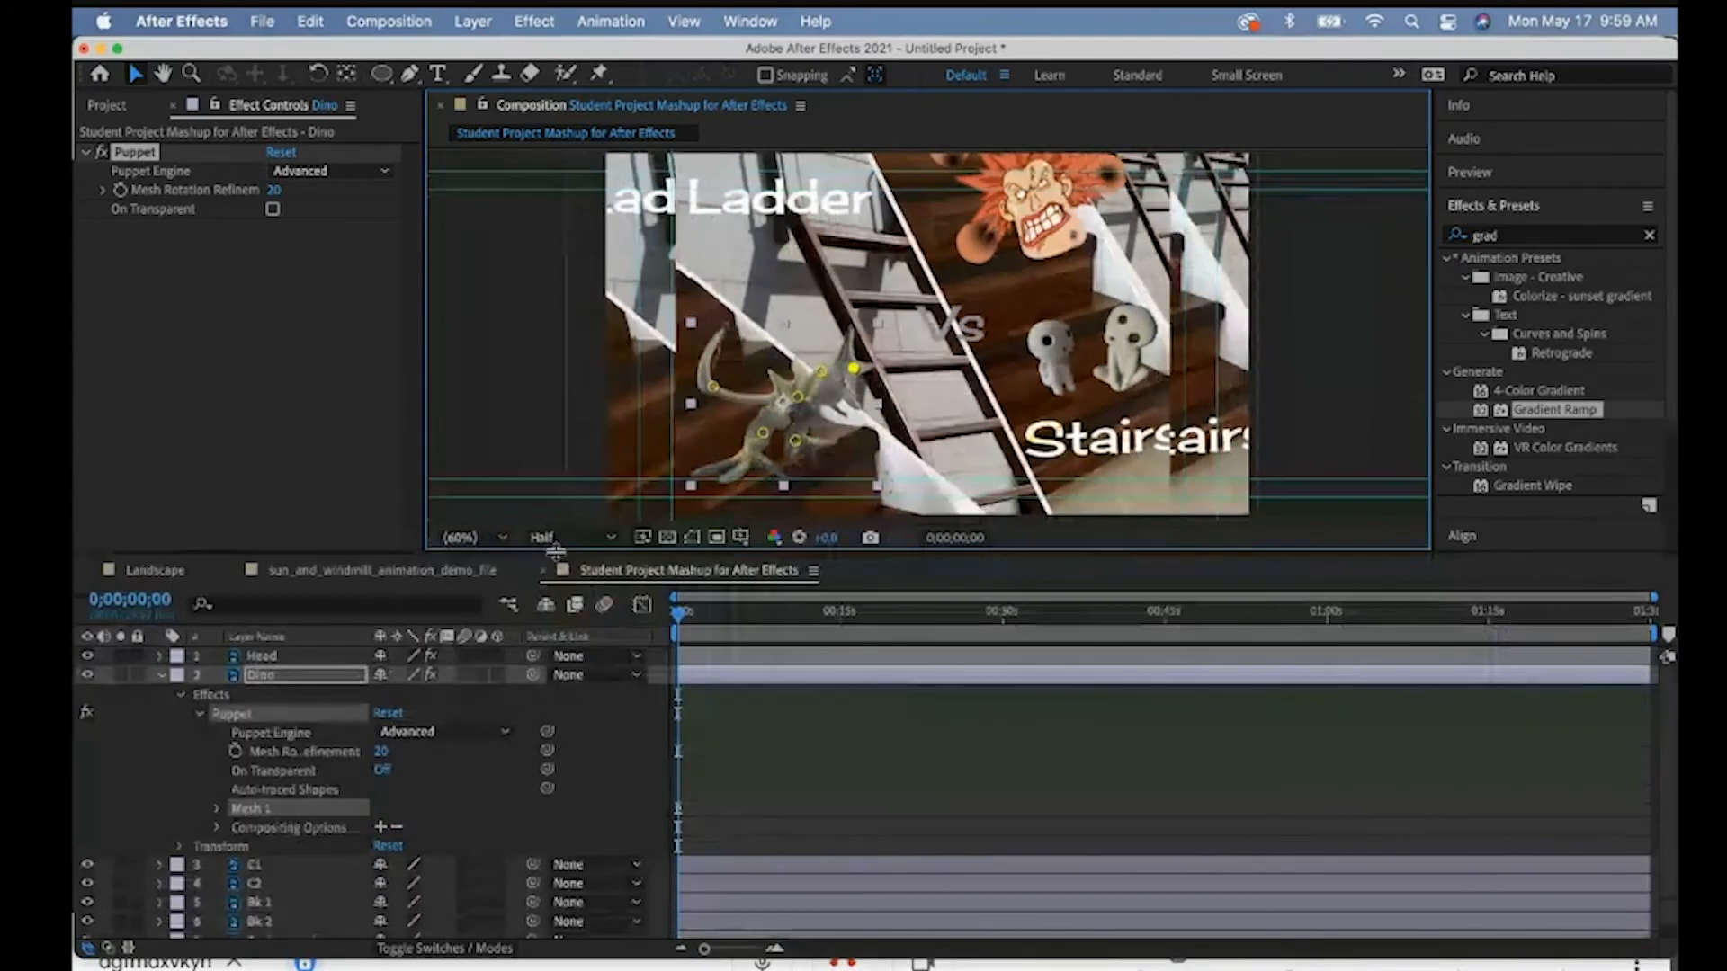
pyautogui.click(200, 714)
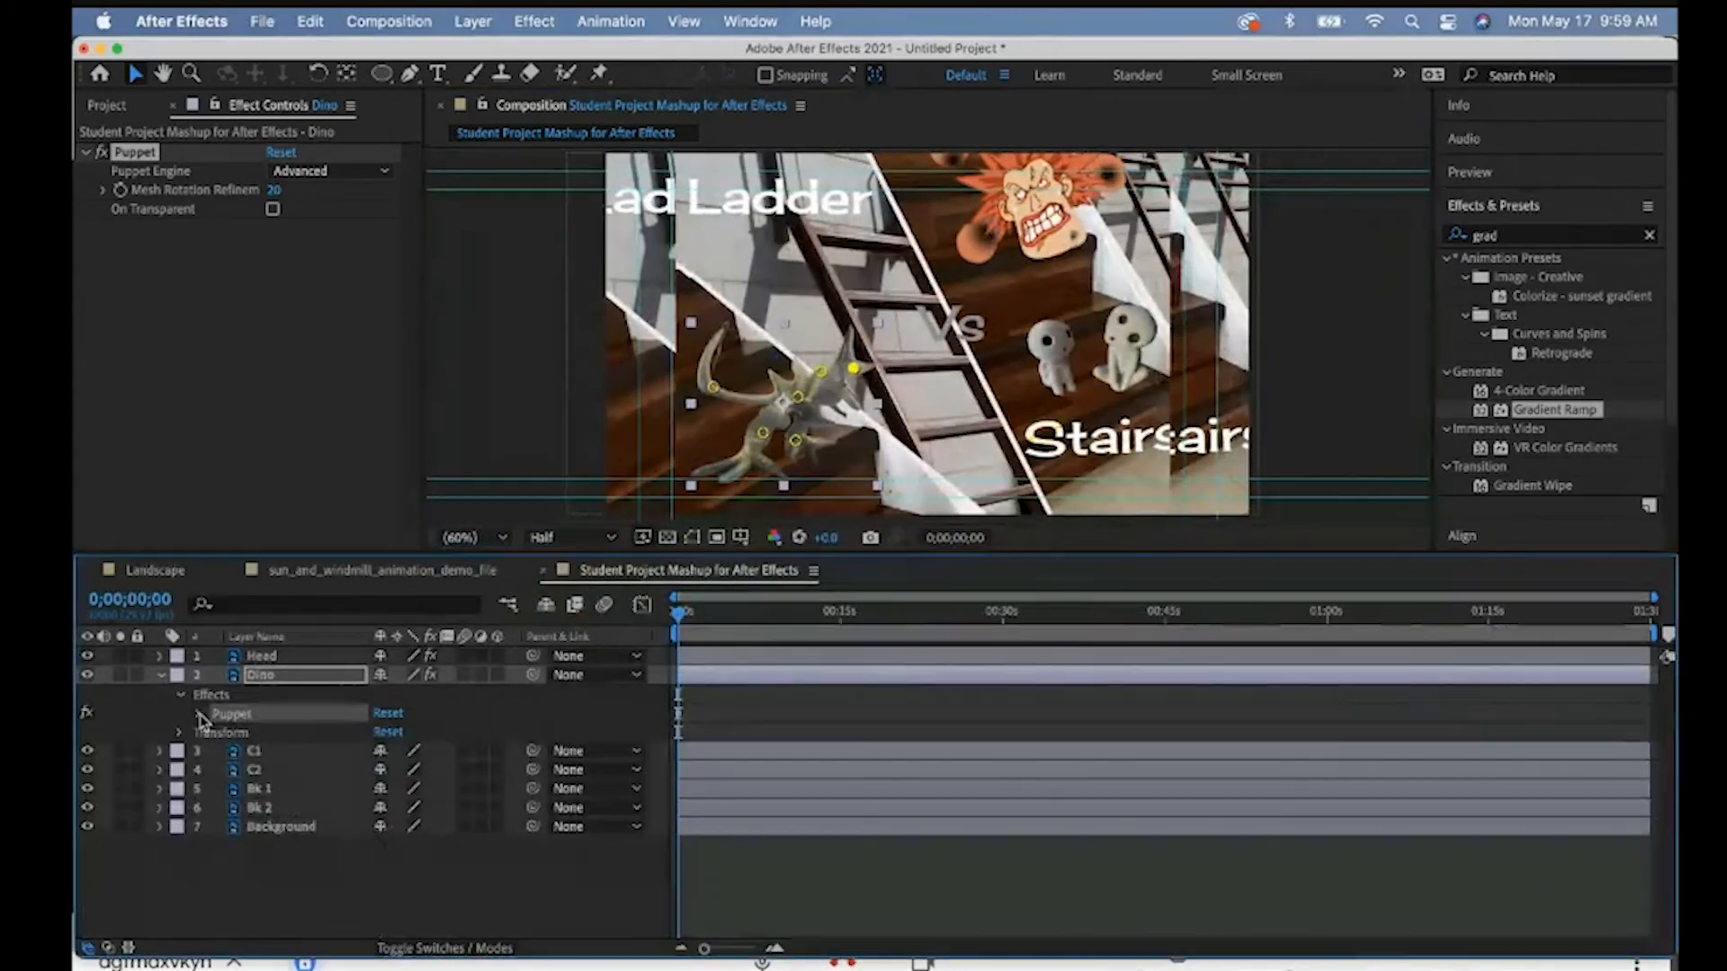
pyautogui.click(182, 695)
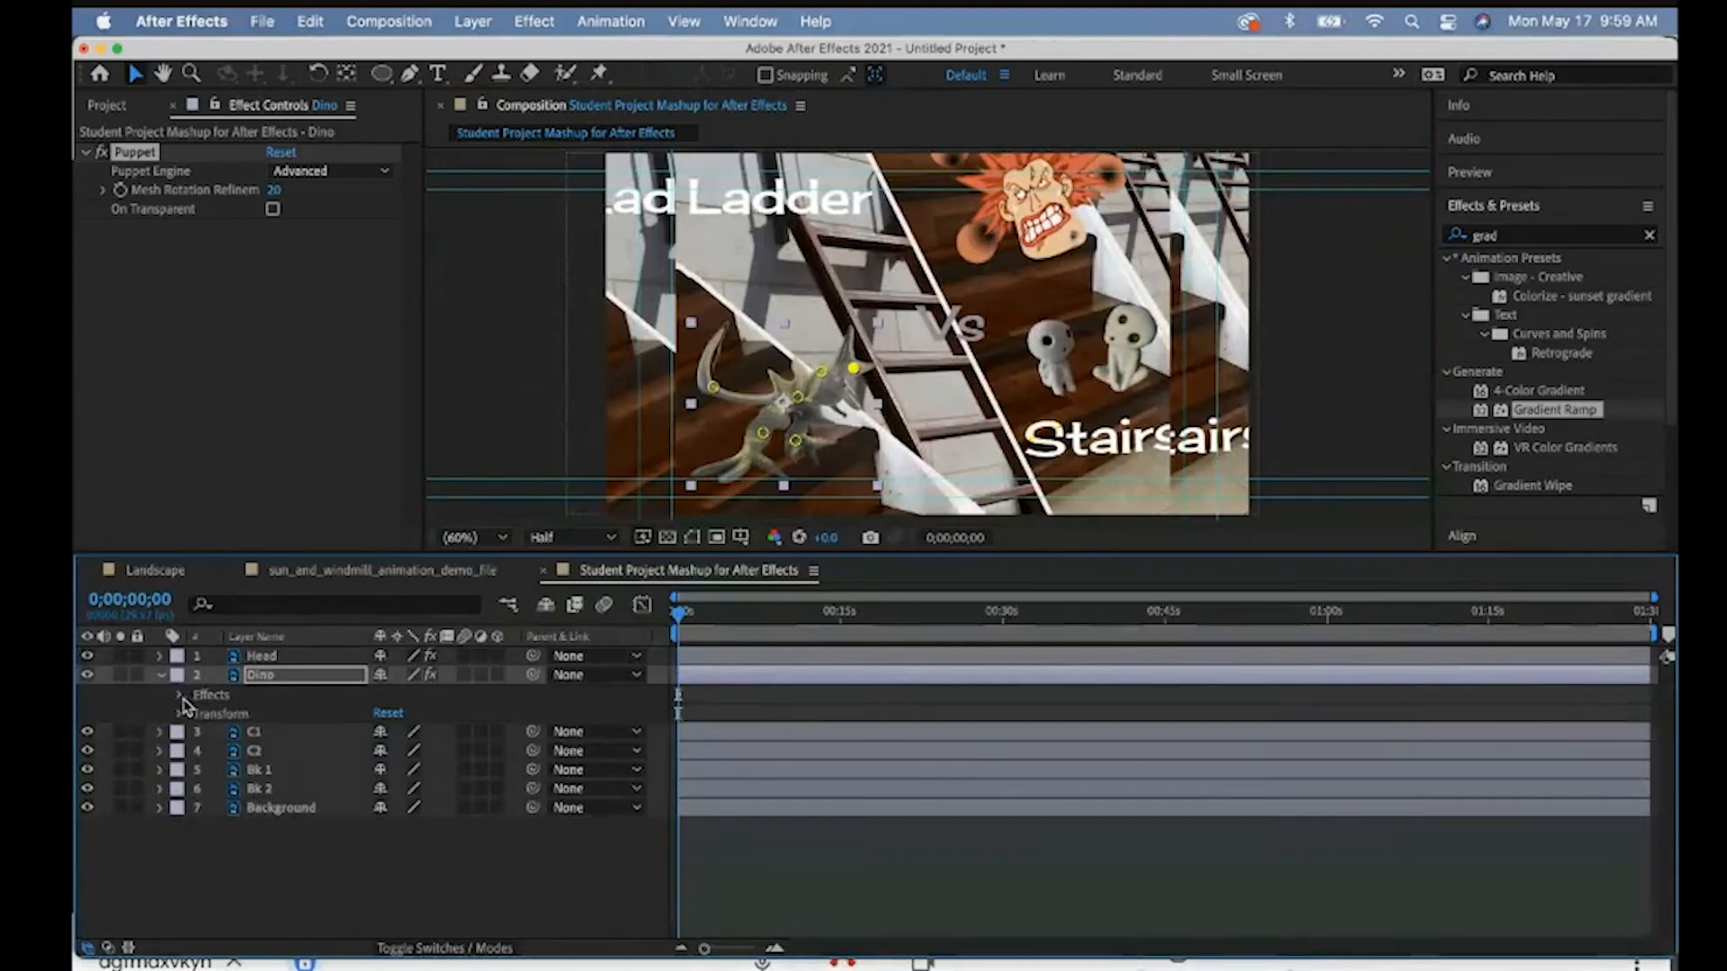
pyautogui.click(181, 696)
pyautogui.click(200, 715)
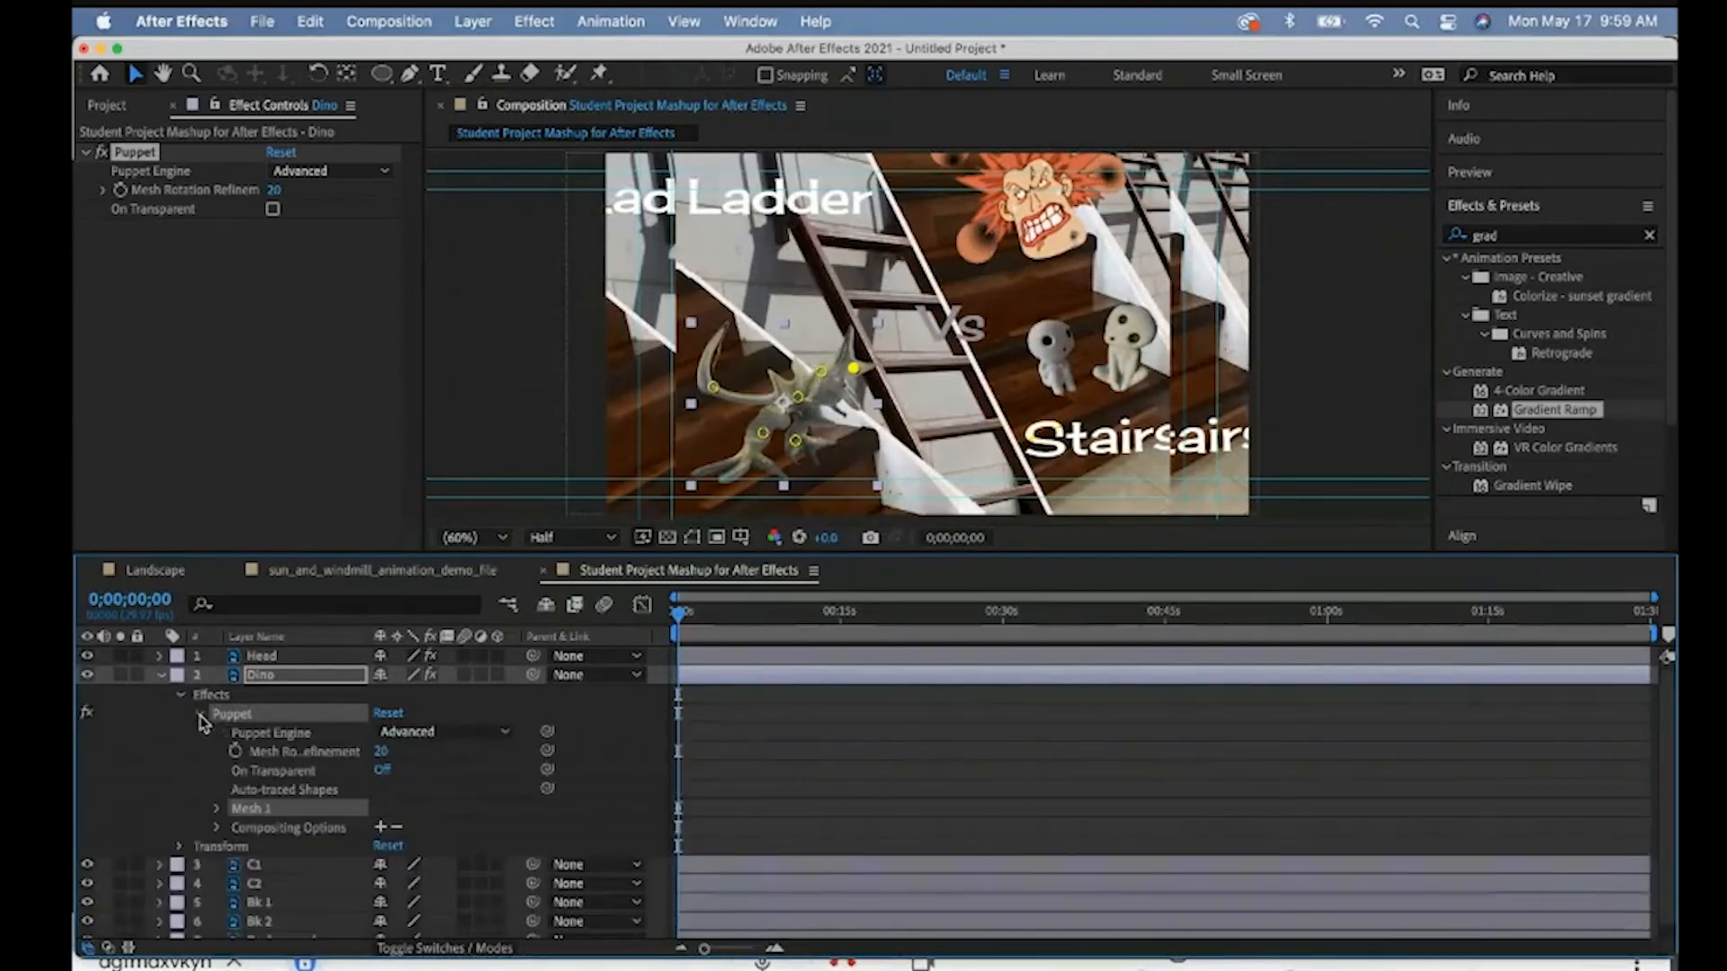
pyautogui.click(218, 808)
pyautogui.click(238, 865)
pyautogui.scroll(-2, 251, 874)
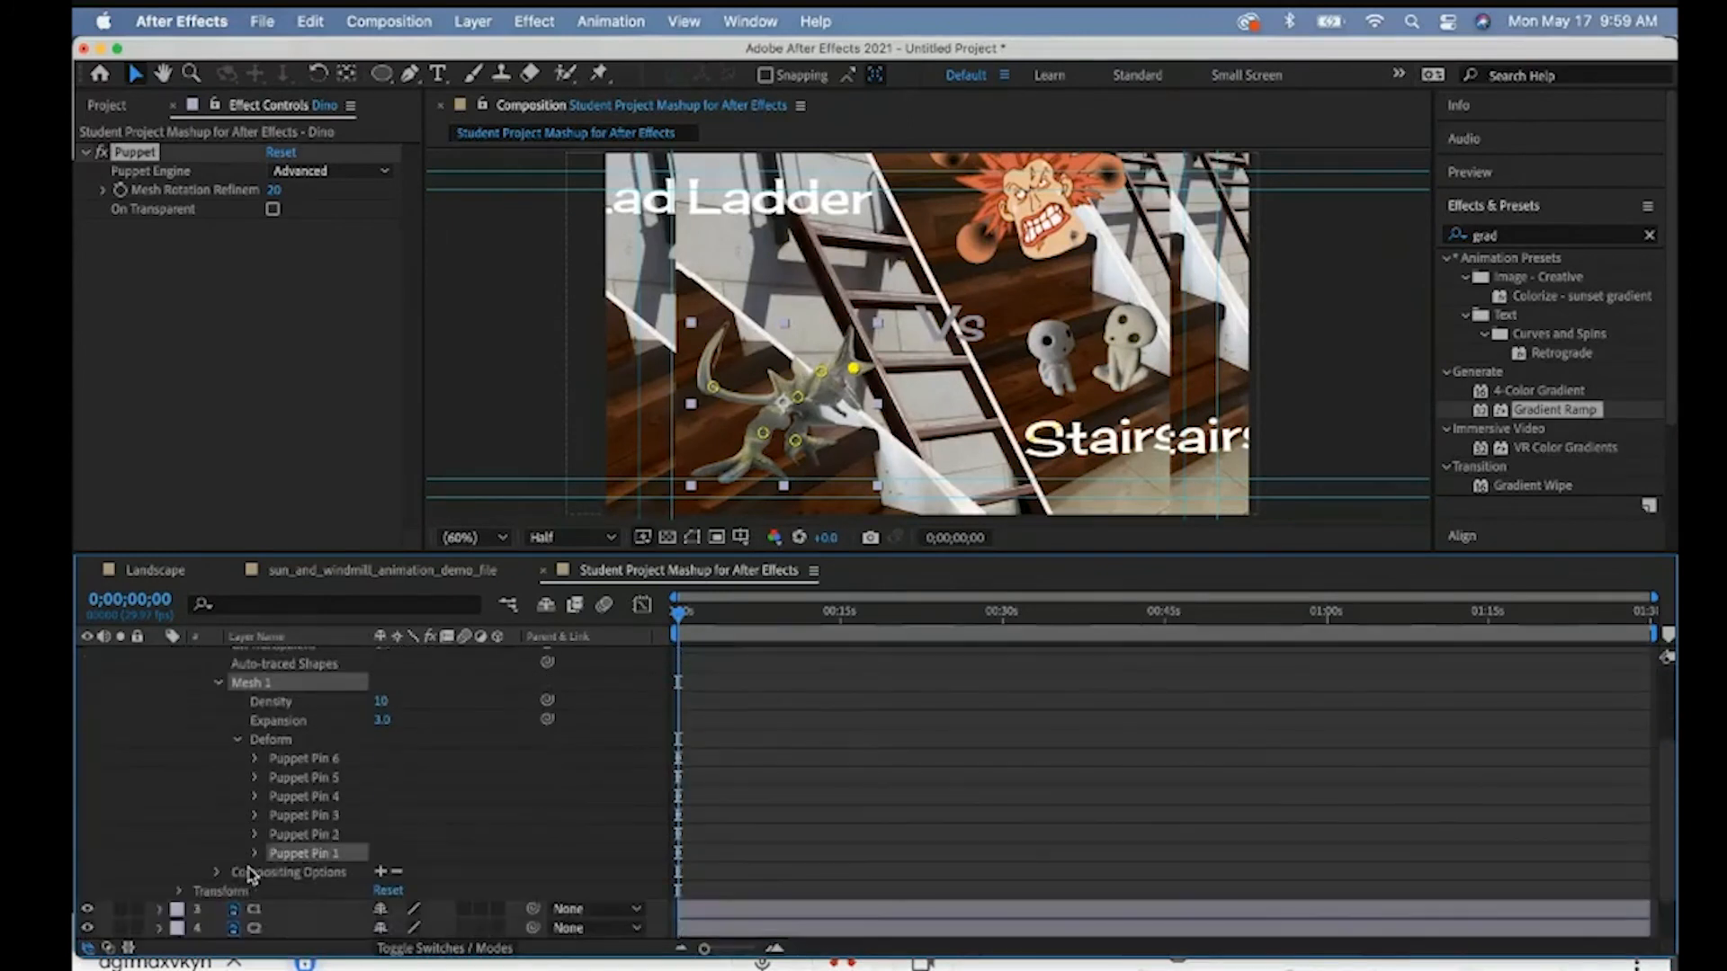
# - Select Dino's neck, tail and head pins in the composition to match them with their Puppet Pin entries
pyautogui.click(798, 397)
pyautogui.click(821, 372)
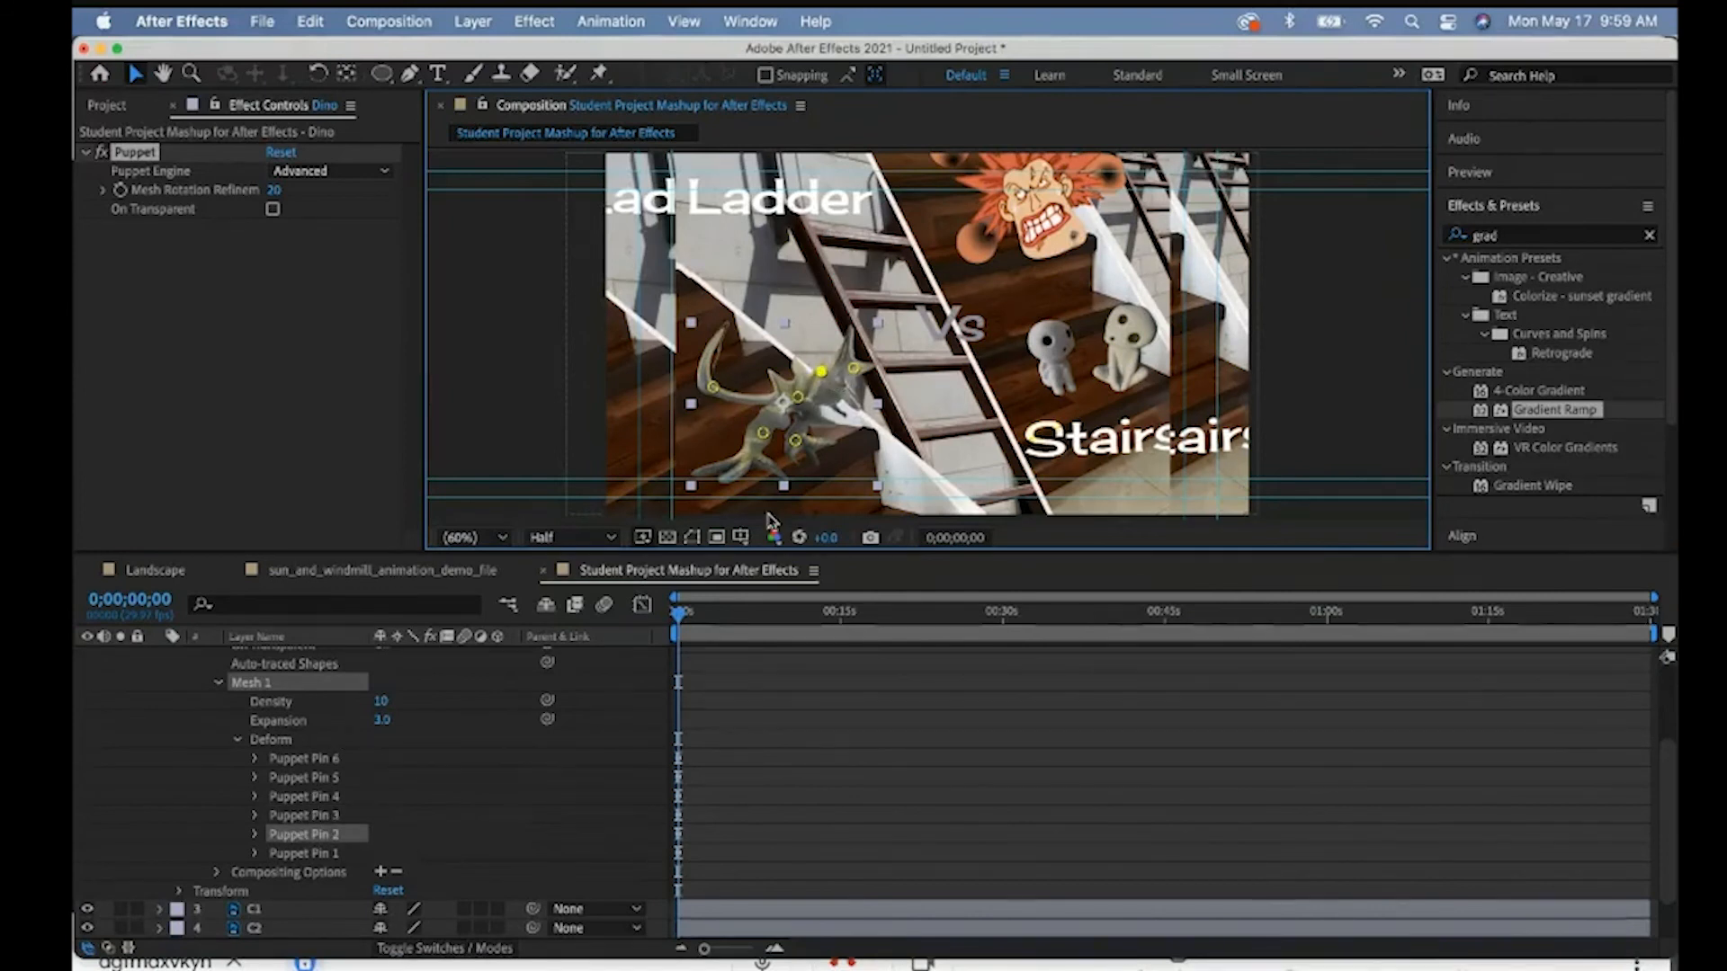
pyautogui.click(712, 387)
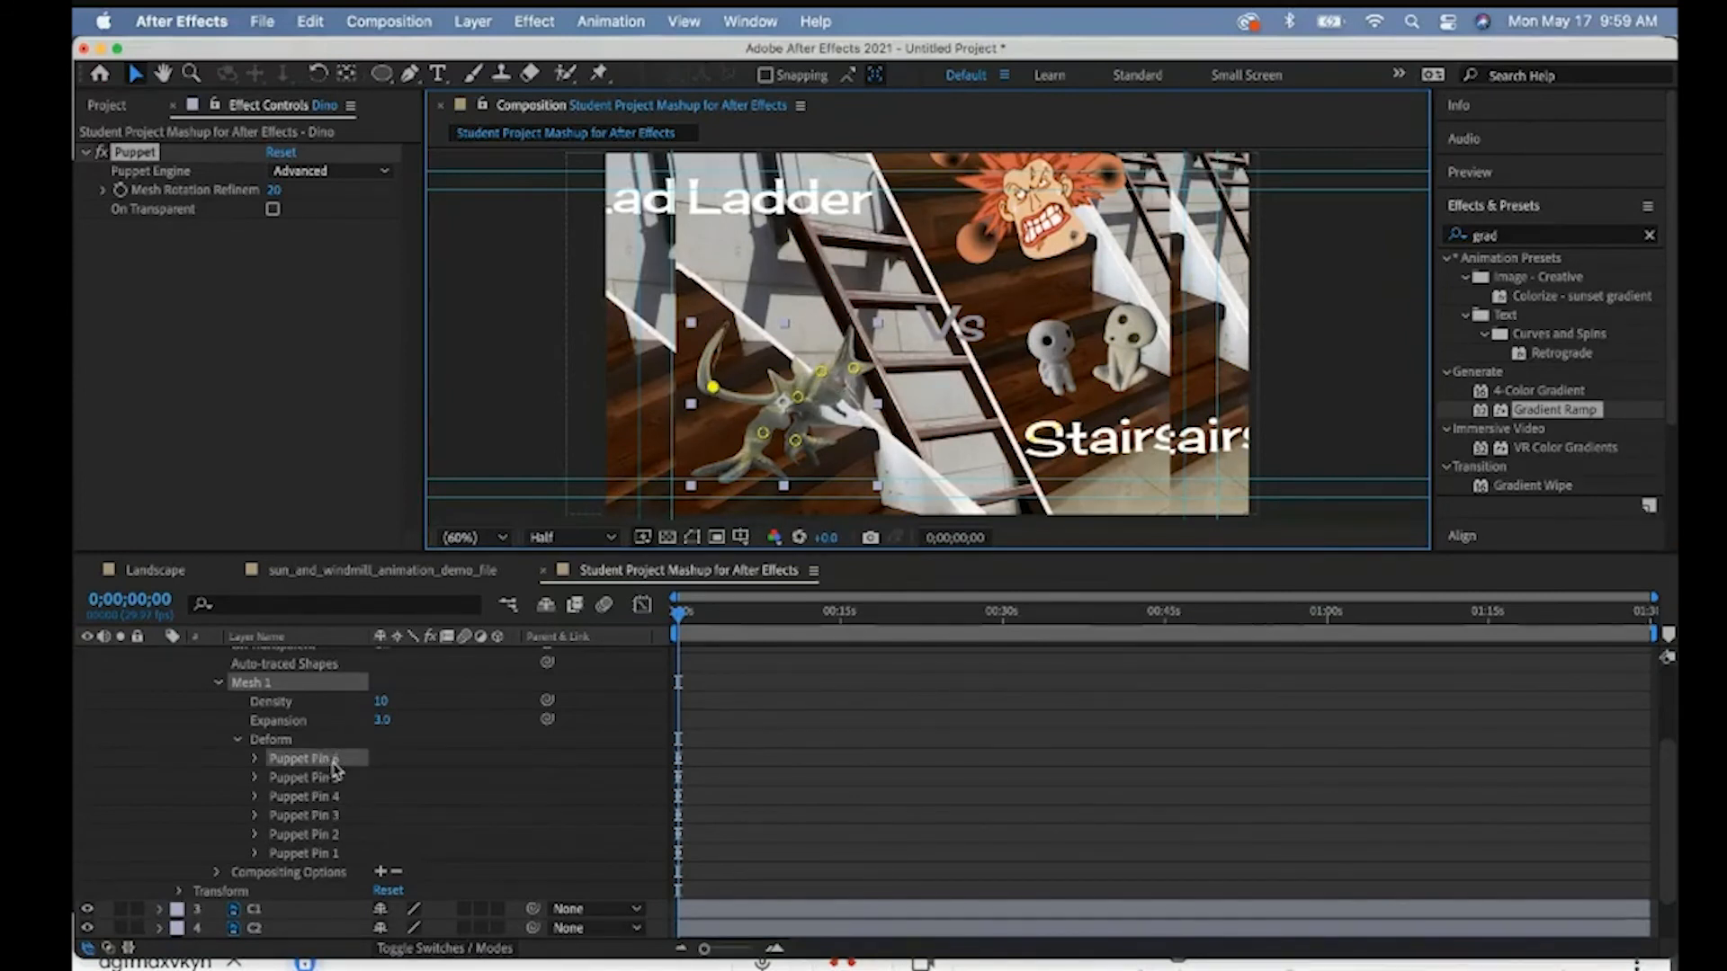
pyautogui.click(852, 368)
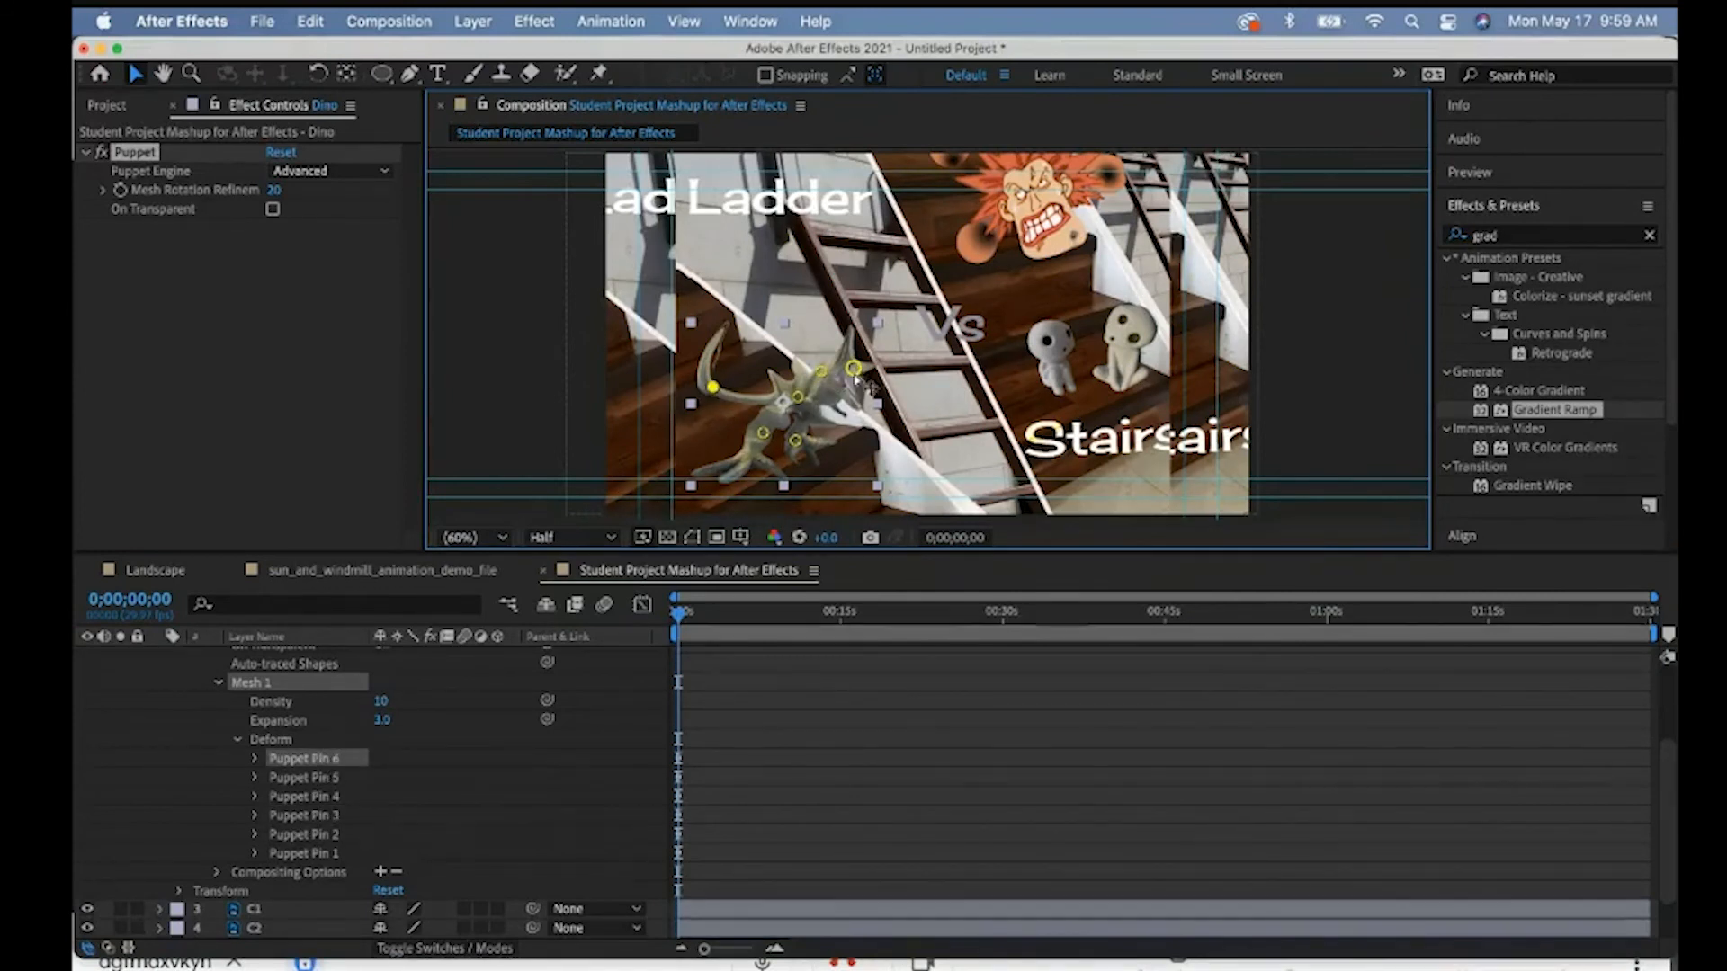
# - Keyframe Puppet Pin 1's Position so Dino's head dips to about 493.7, 184.9 at 0;00;01;16 and rises to about 493.7, 134.9 roughly two seconds further on
pyautogui.click(254, 854)
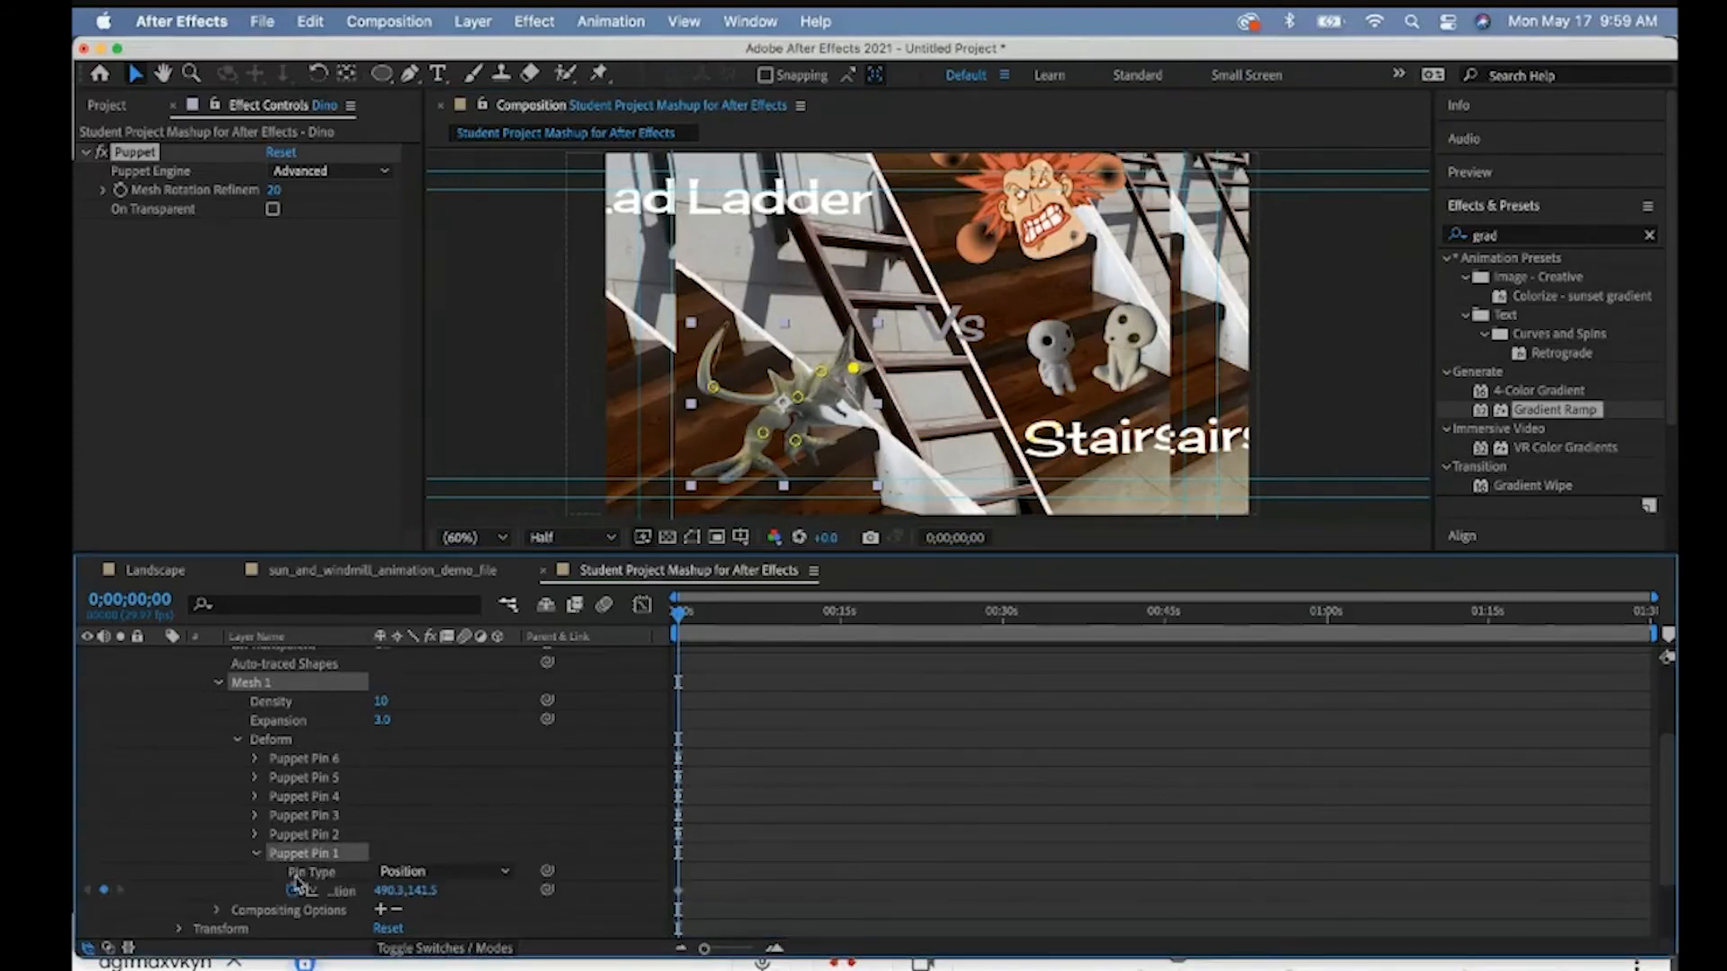
pyautogui.click(677, 891)
pyautogui.moveTo(681, 619); pyautogui.dragTo(696, 620)
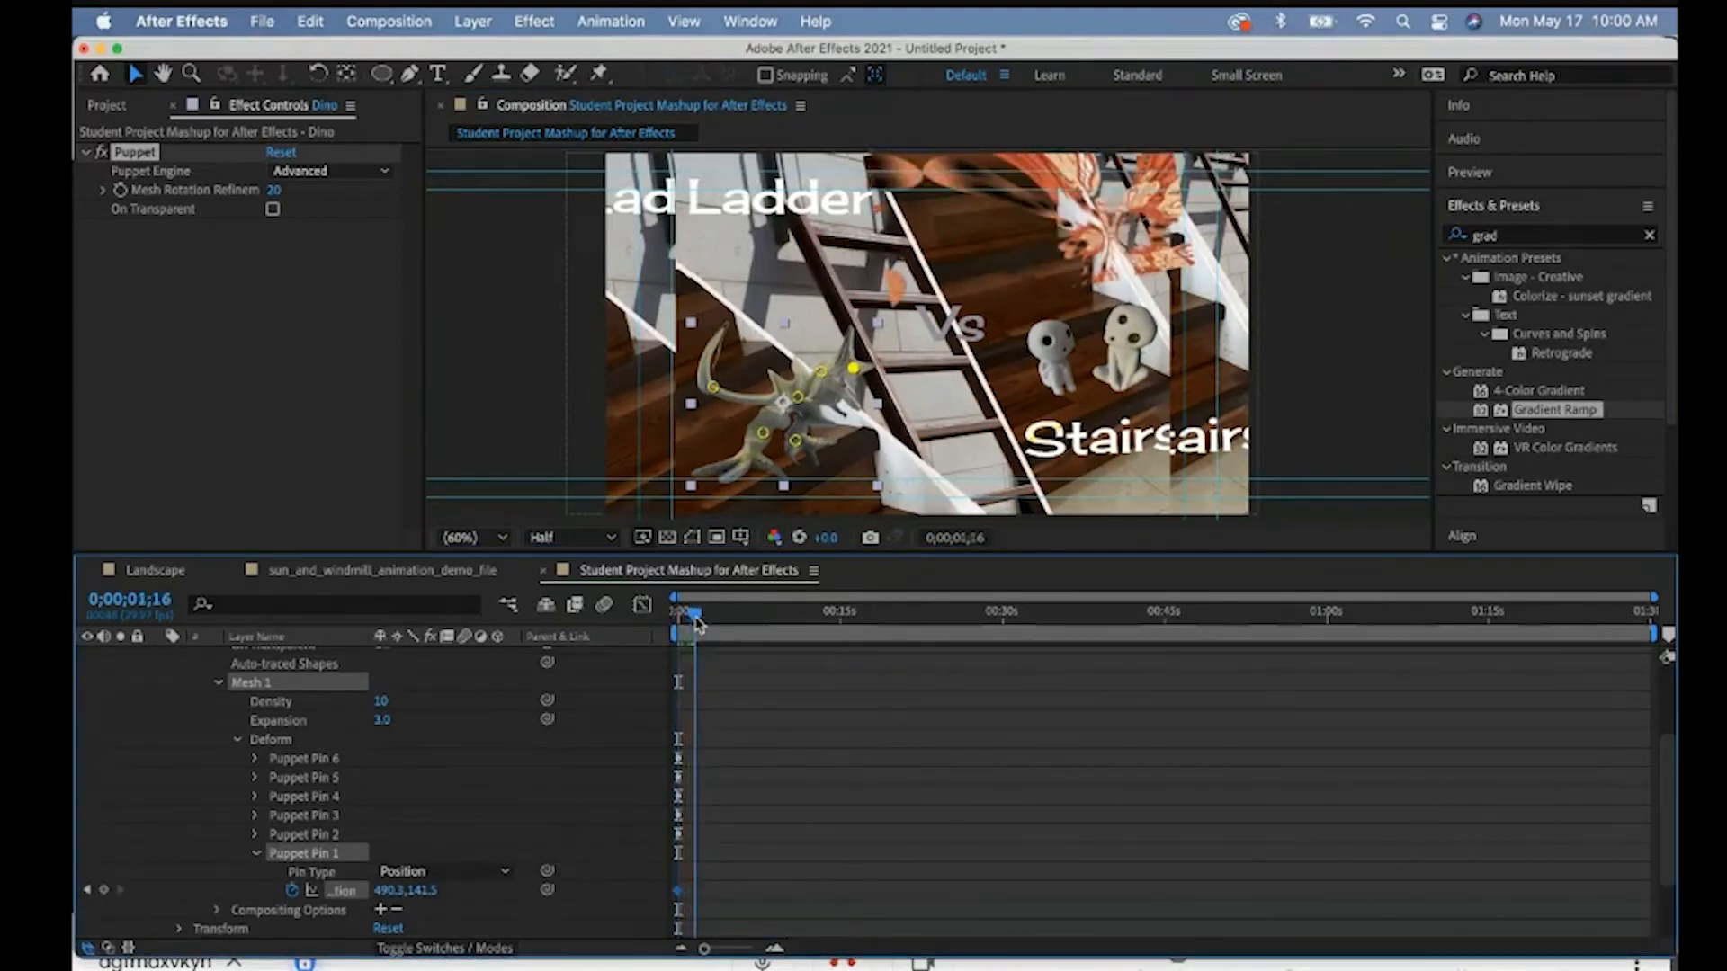
pyautogui.moveTo(852, 369); pyautogui.dragTo(855, 389)
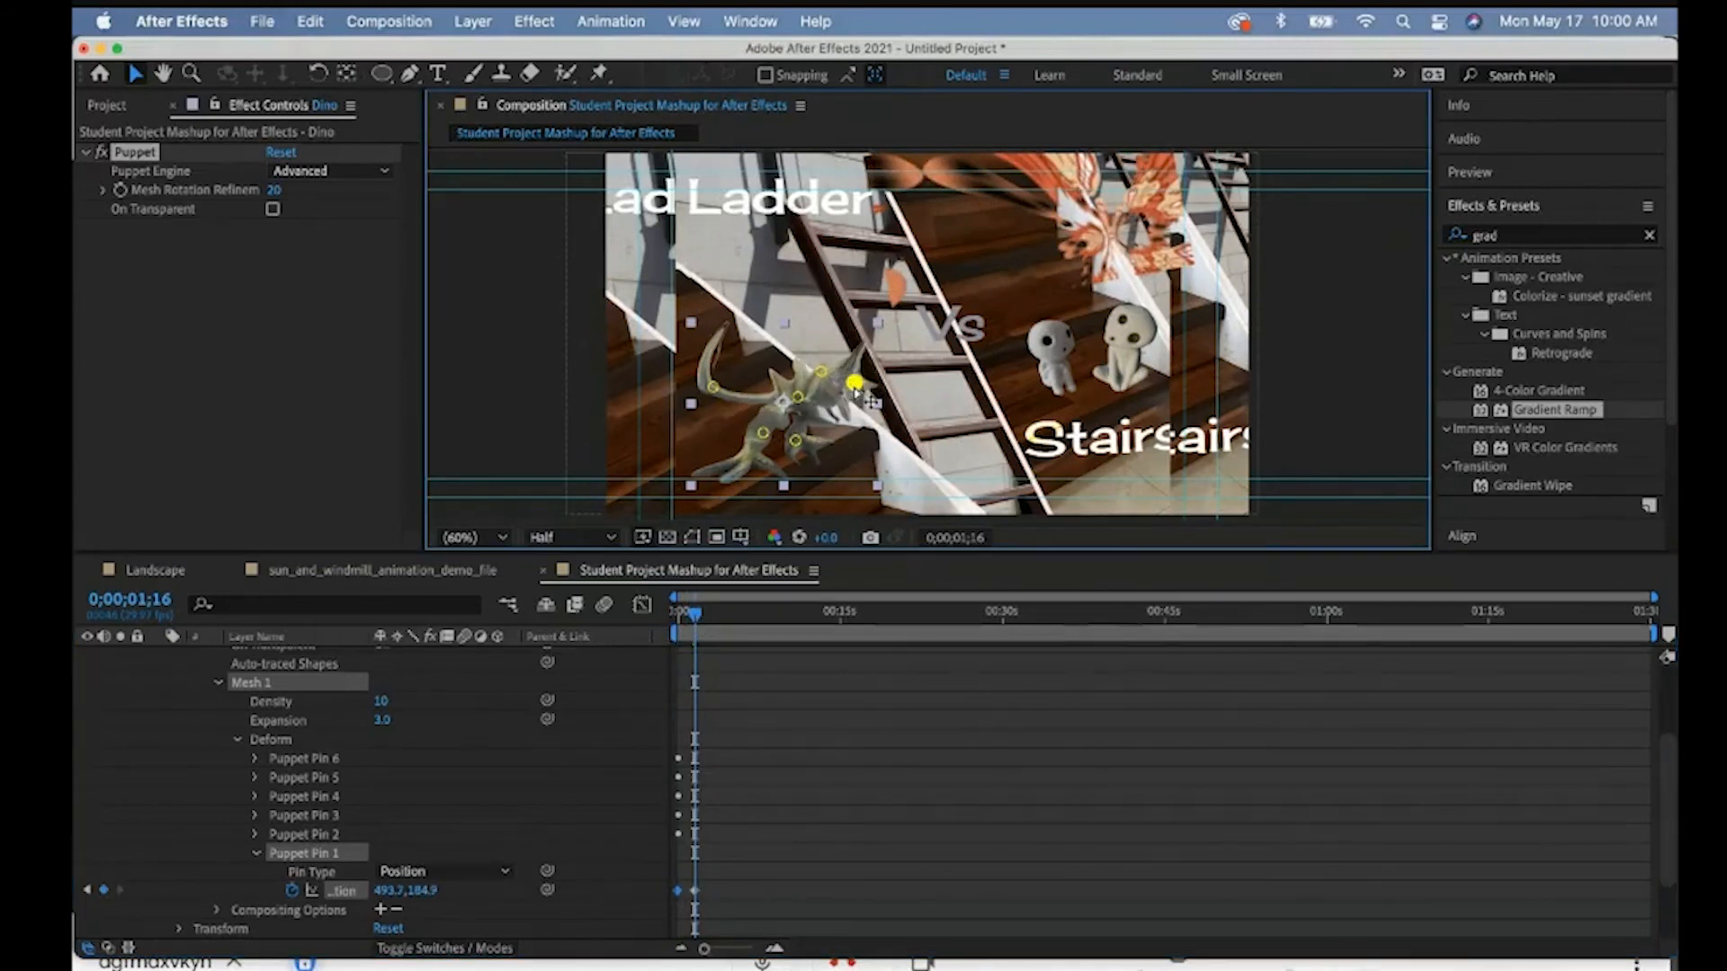
pyautogui.moveTo(696, 616)
pyautogui.mouseDown()
pyautogui.moveTo(718, 614)
pyautogui.moveTo(670, 619)
pyautogui.mouseUp()
pyautogui.press('super+v')
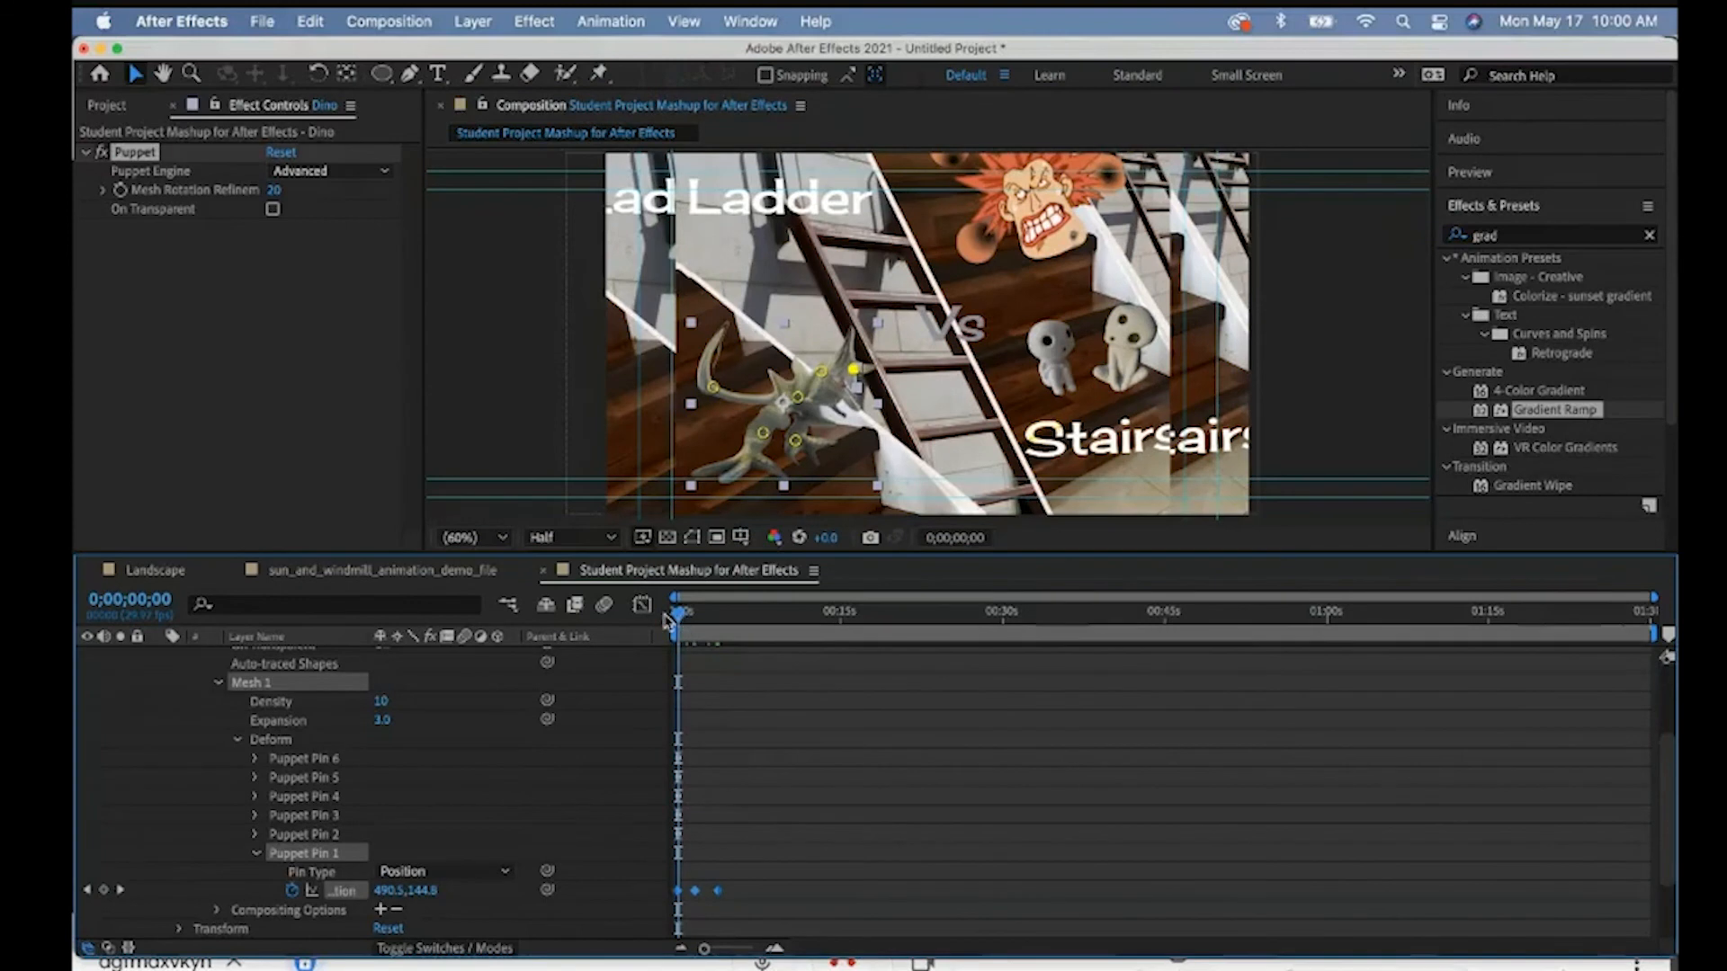
# - Preview Dino's head-pin animation from the start of the composition and stop playback
pyautogui.press('space')
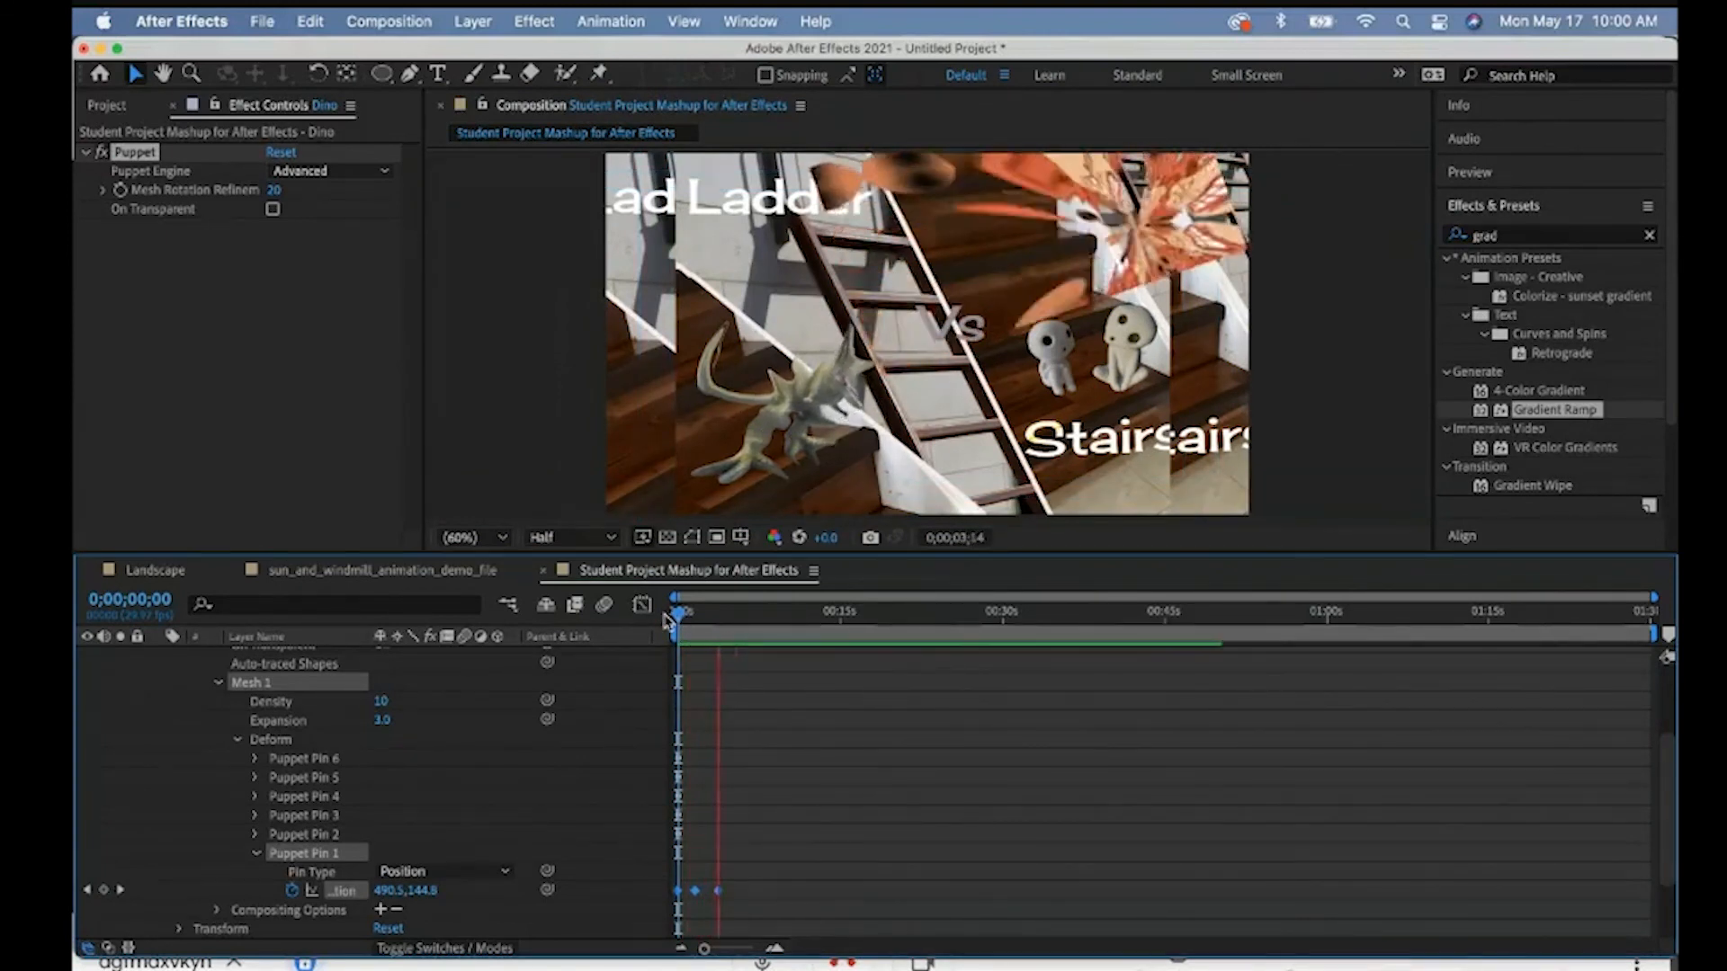
pyautogui.press('space')
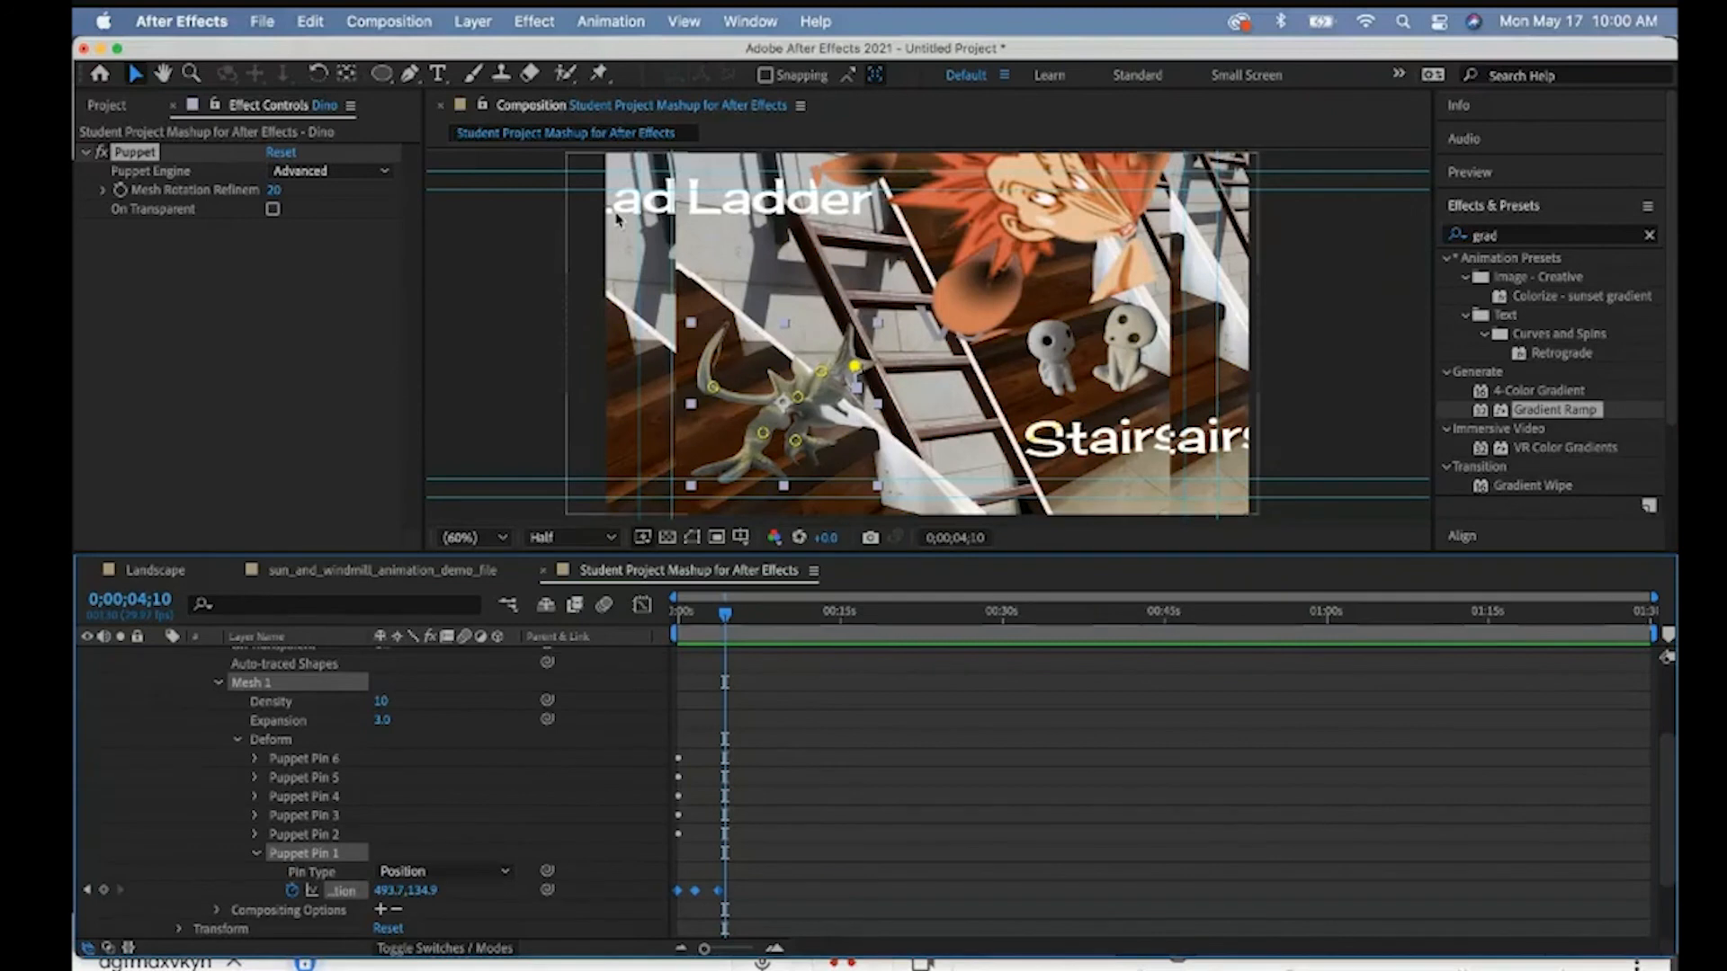
pyautogui.scroll(3, 161, 700)
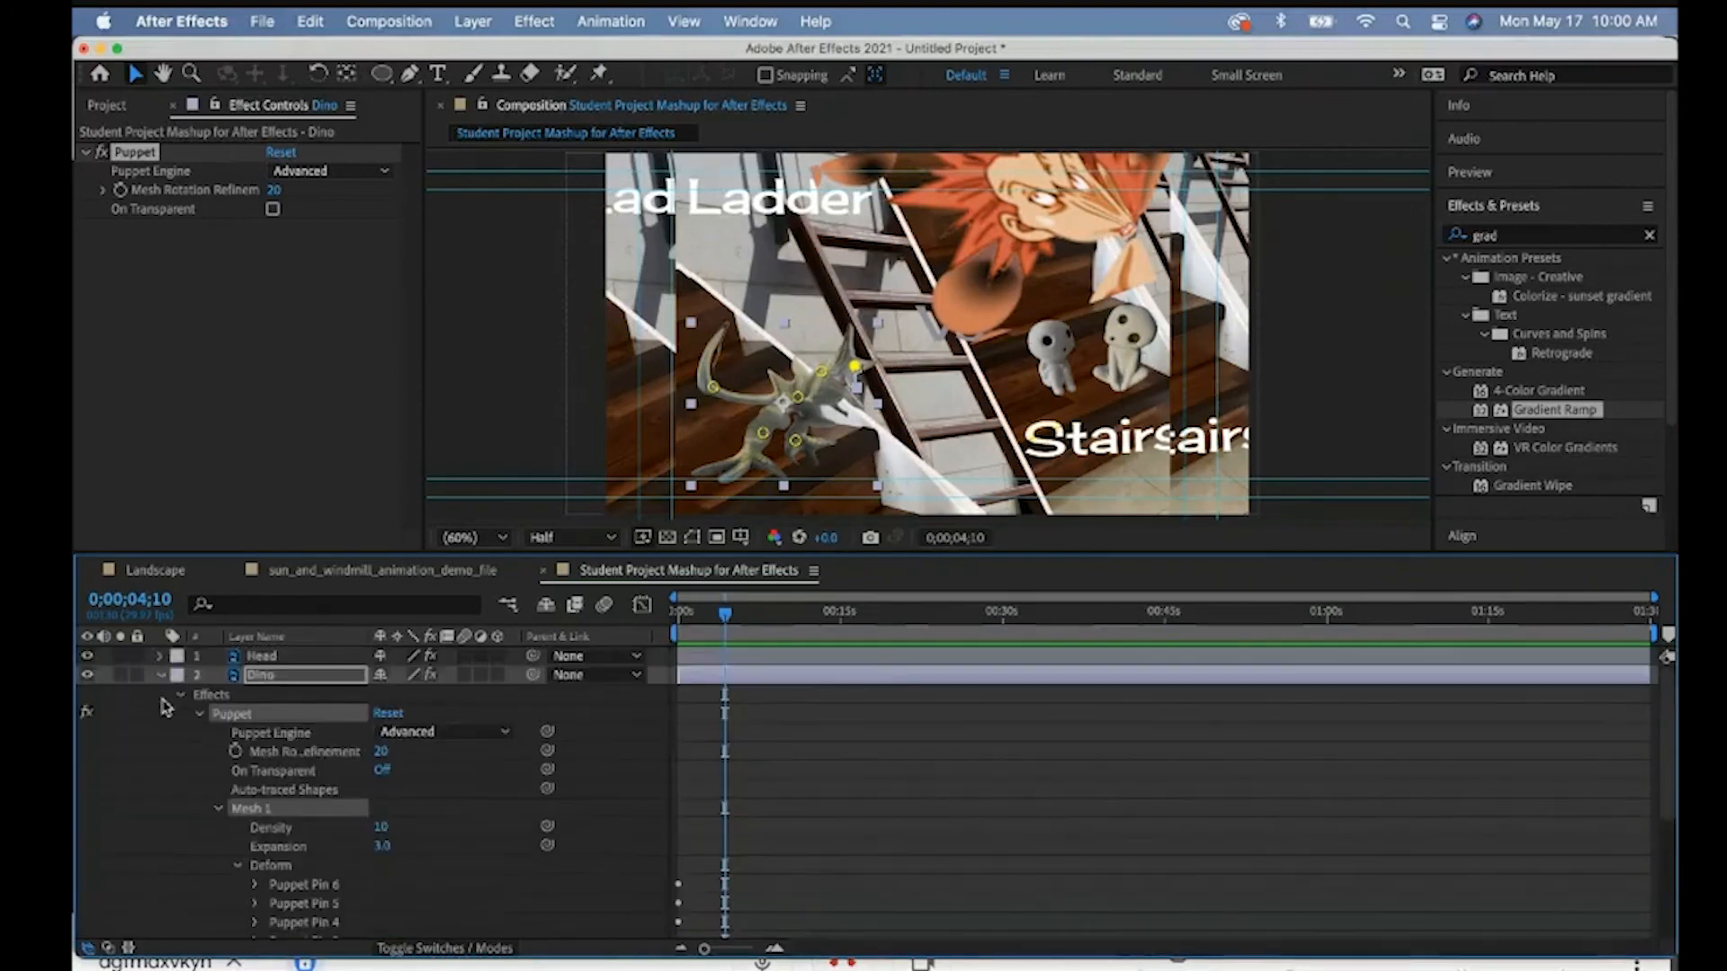